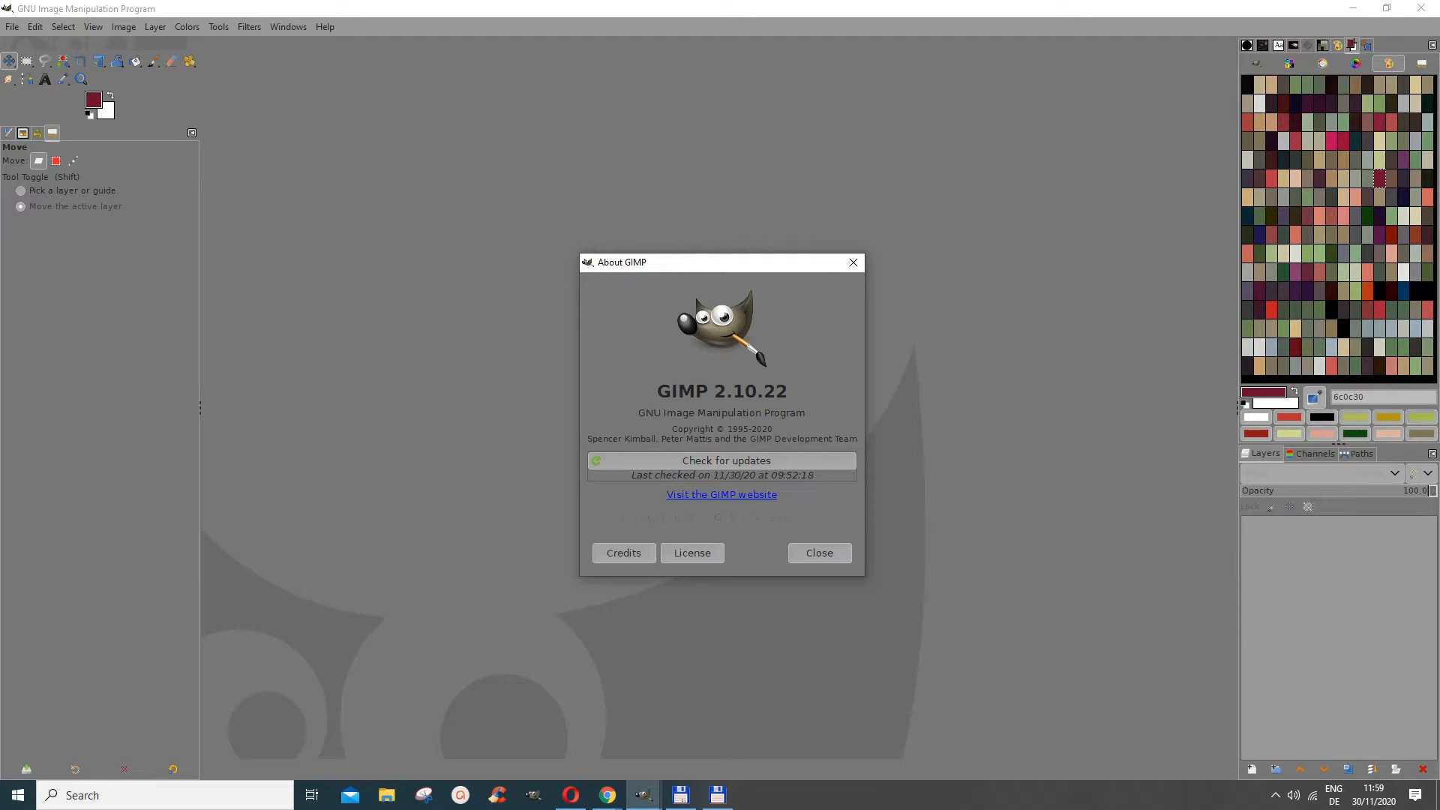
# Close the version information and create a new 1920 × 1080 px RGB image at 300 ppi, filled with the background color.
pyautogui.click(819, 554)
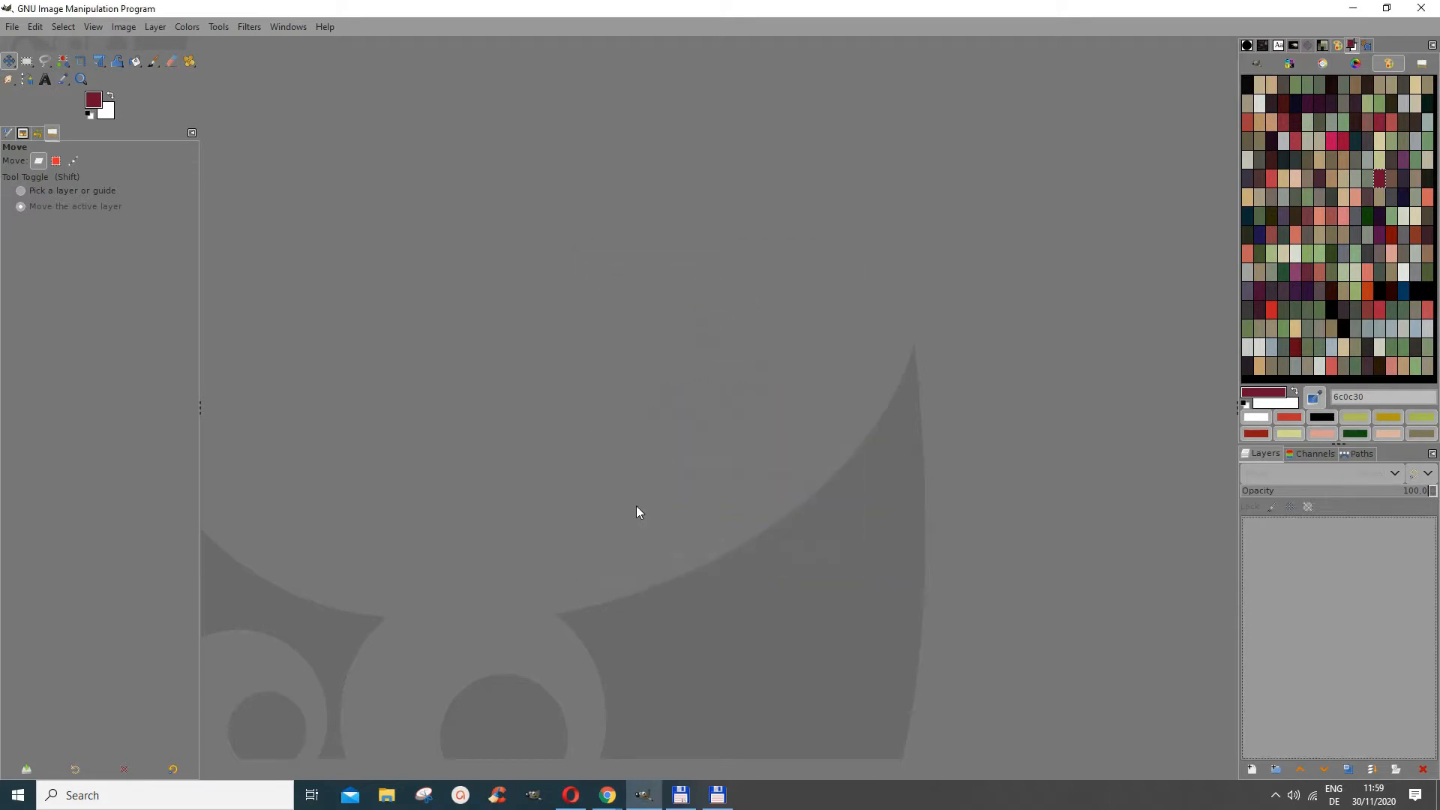
pyautogui.click(12, 27)
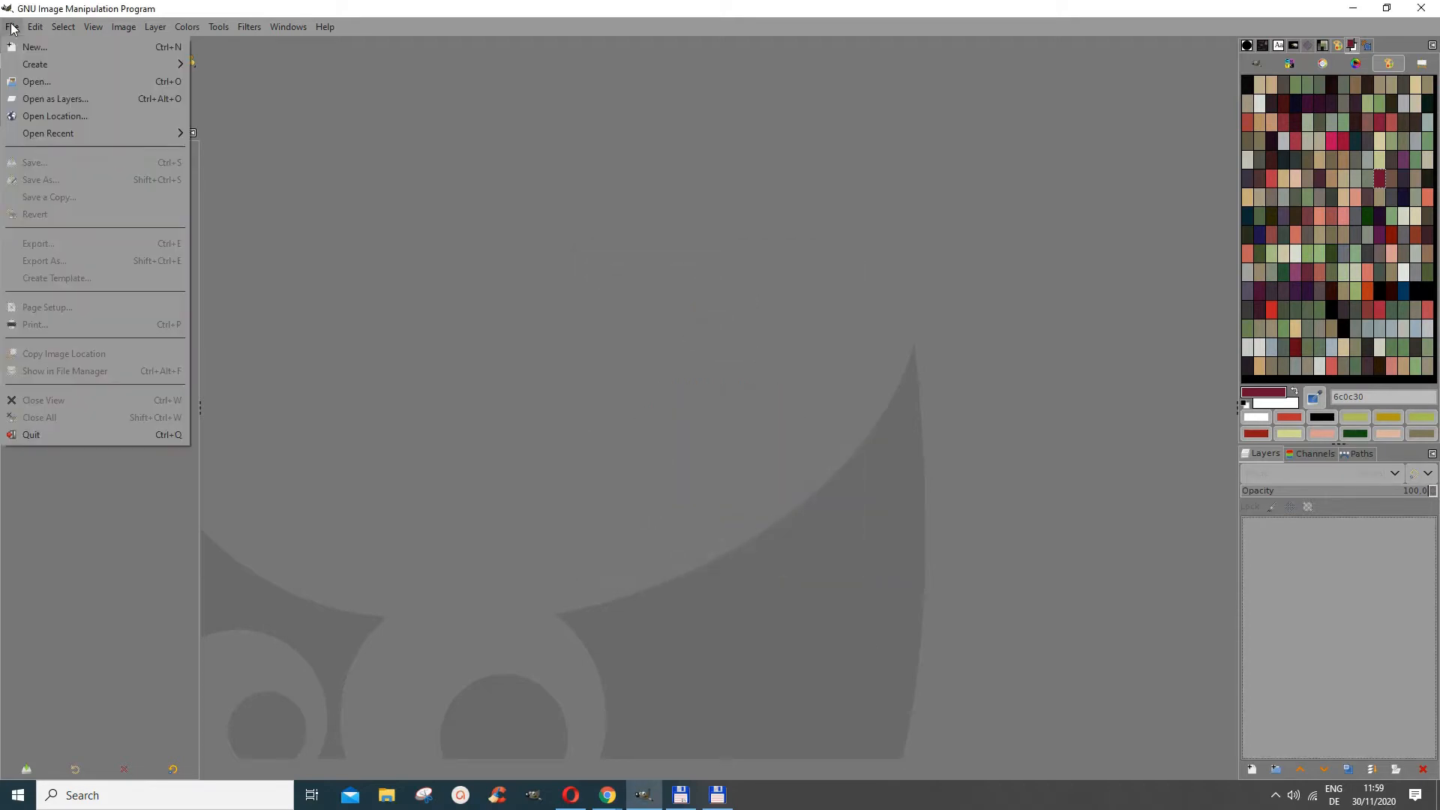
pyautogui.click(34, 46)
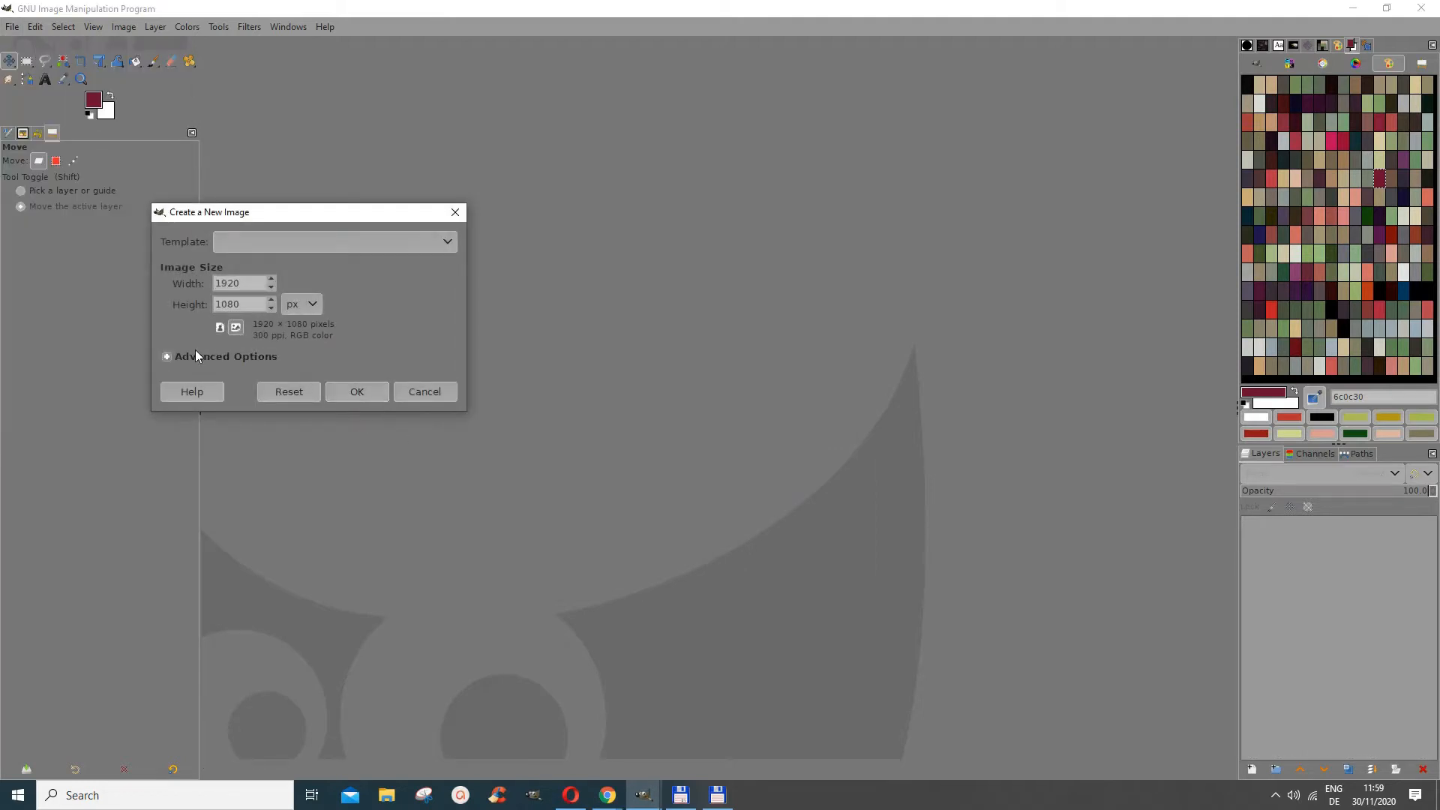
pyautogui.click(256, 356)
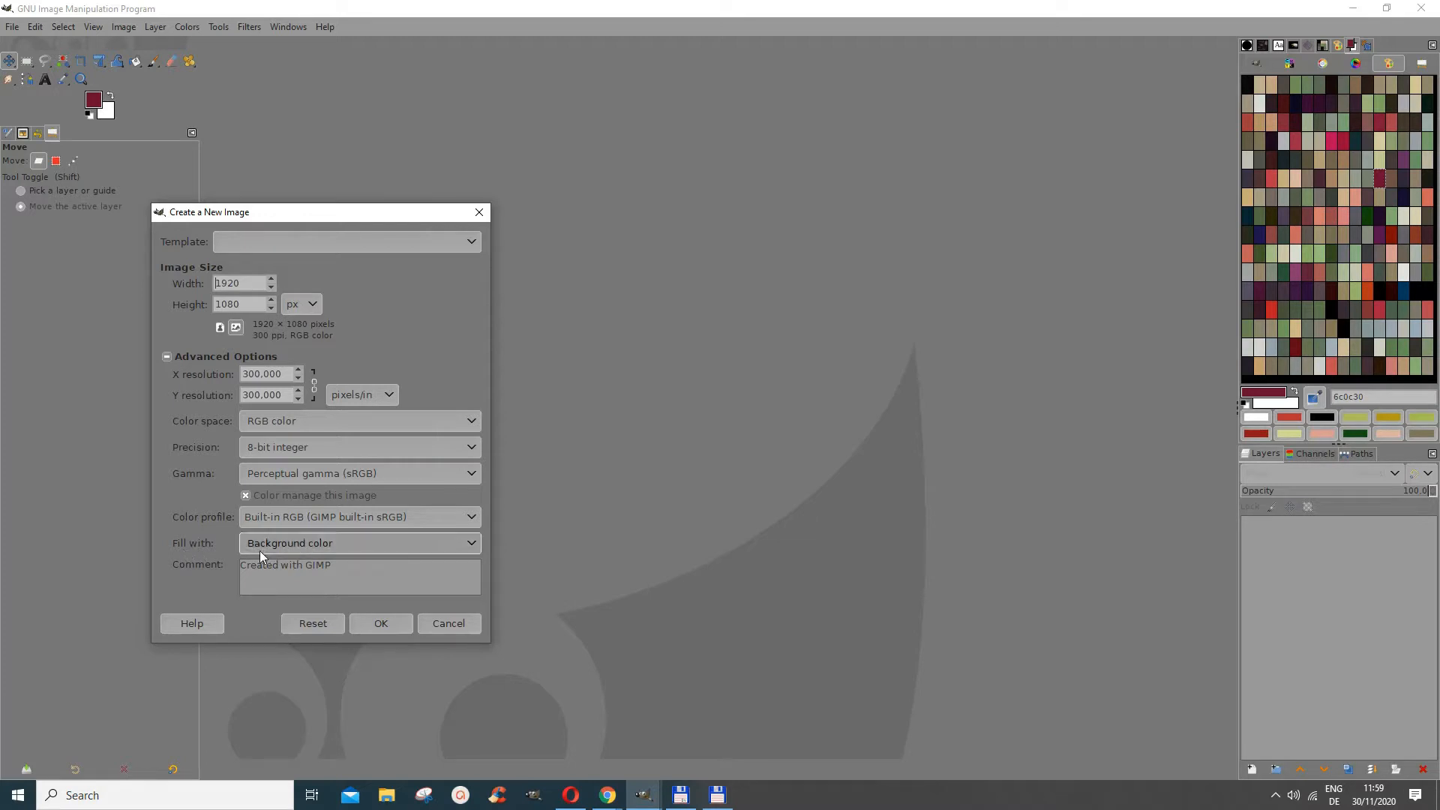
pyautogui.click(378, 625)
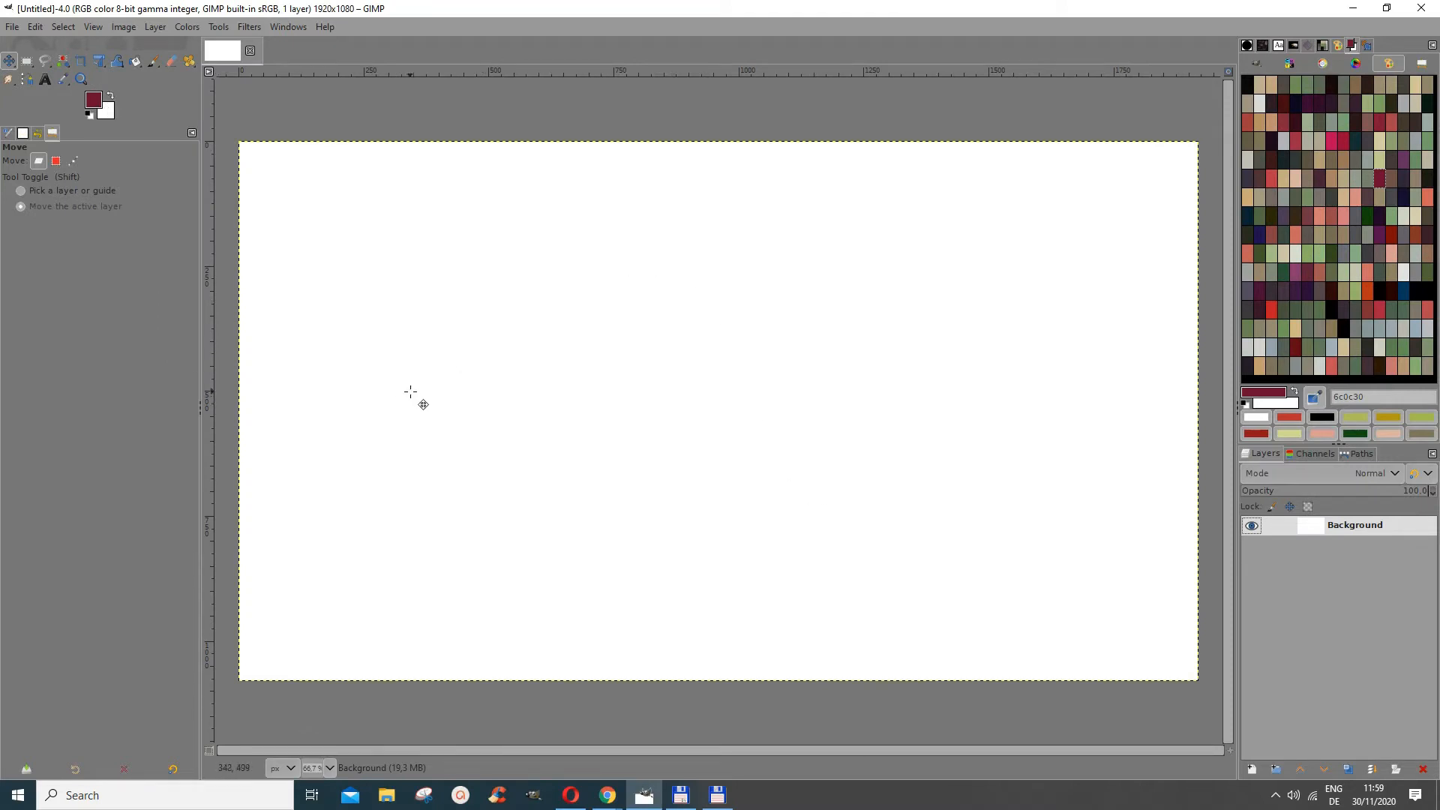
# Add the text "Good Luck" in Serif at 250 px across the upper half of the canvas.
pyautogui.click(45, 81)
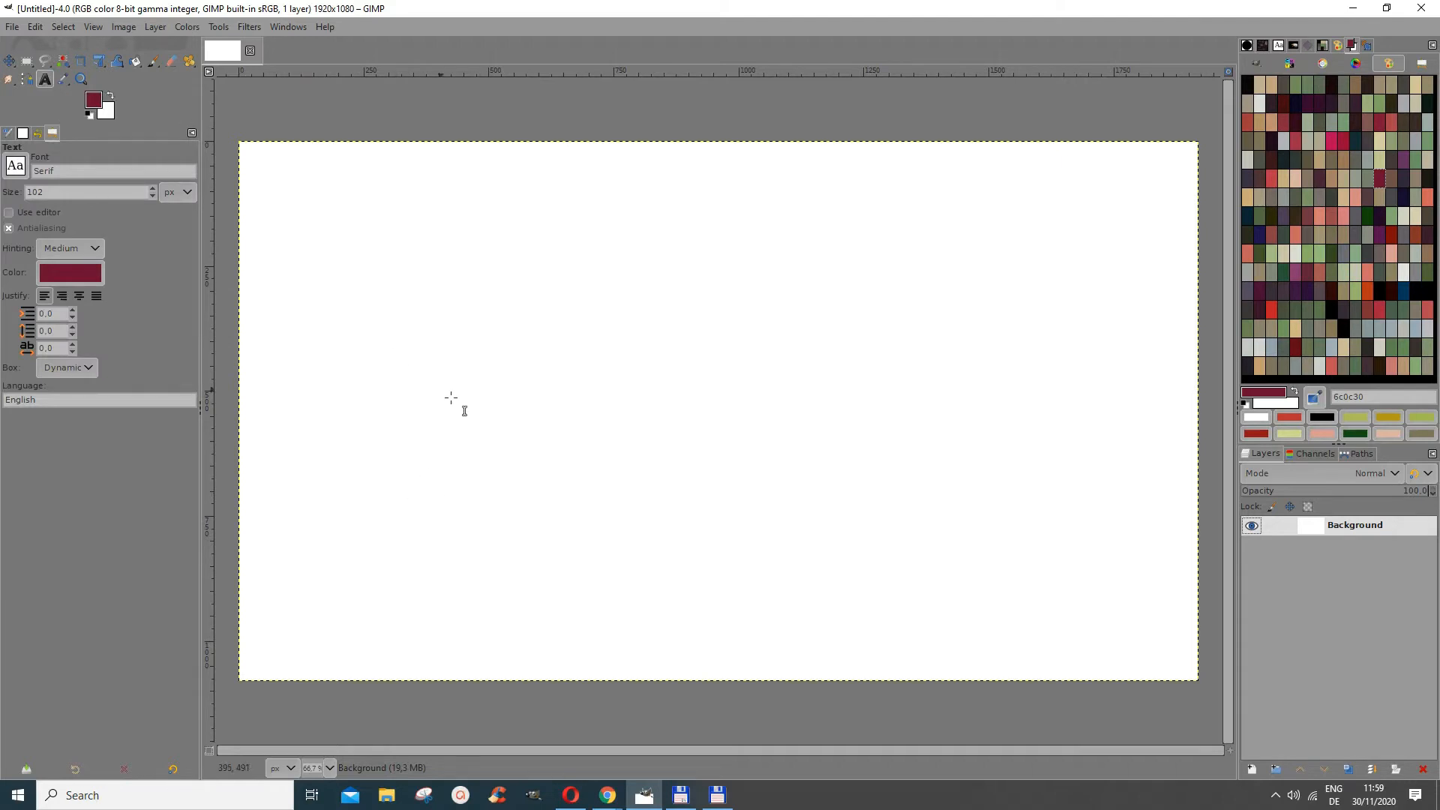
pyautogui.click(153, 189)
pyautogui.click(154, 188)
pyautogui.click(153, 187)
pyautogui.click(154, 187)
pyautogui.click(155, 188)
pyautogui.click(153, 195)
pyautogui.click(154, 195)
pyautogui.click(153, 195)
pyautogui.click(153, 195)
pyautogui.click(153, 196)
pyautogui.click(401, 273)
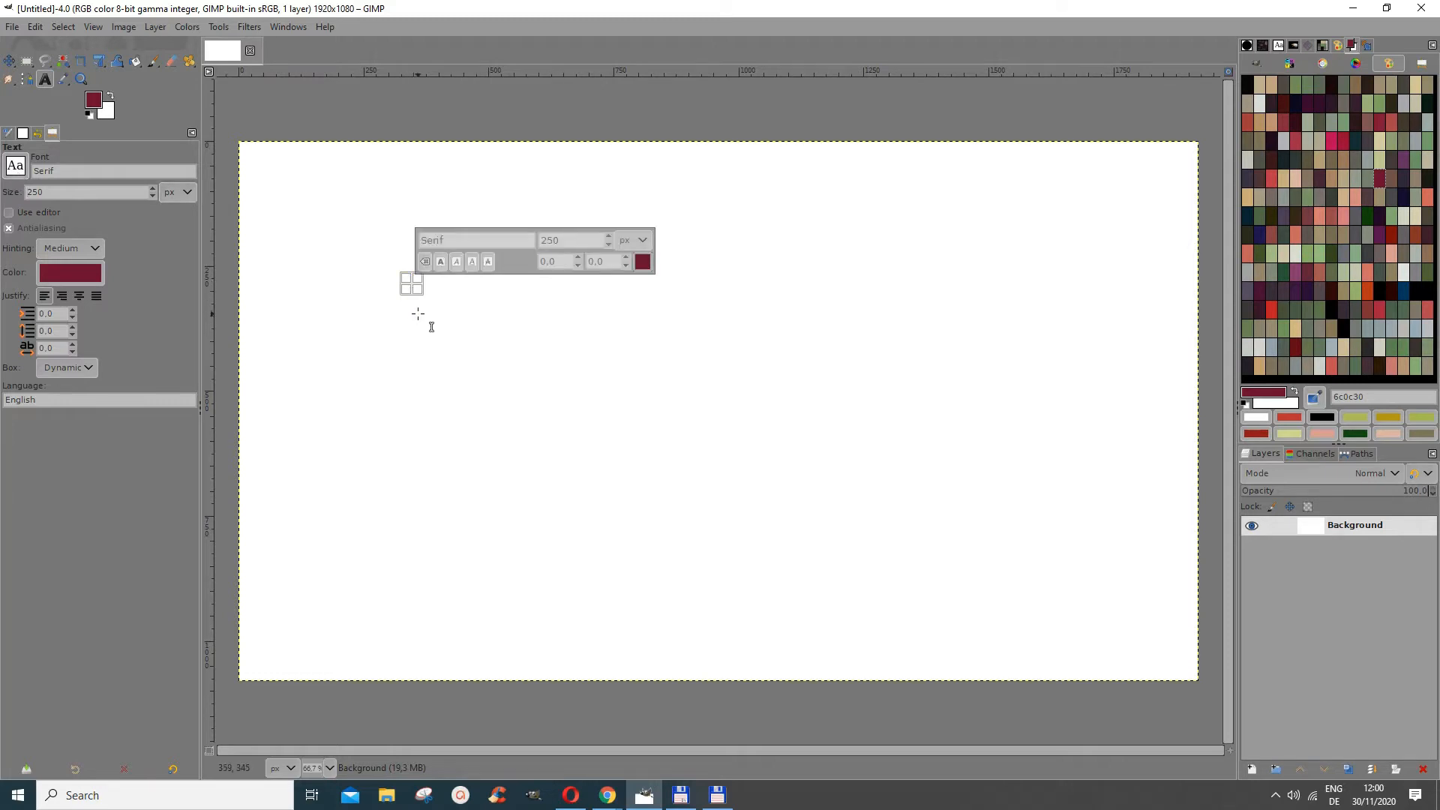
pyautogui.write('G')
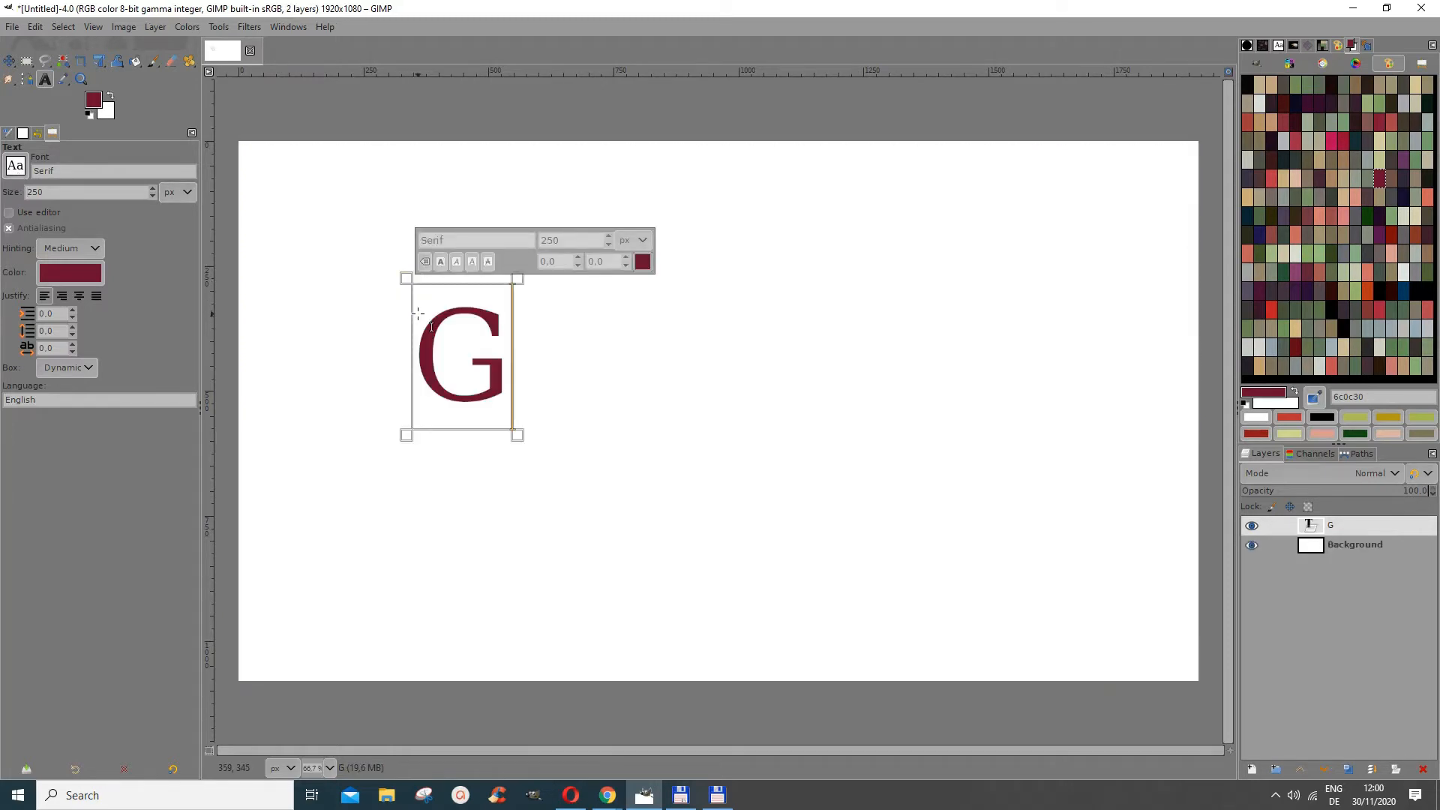
pyautogui.write('ood')
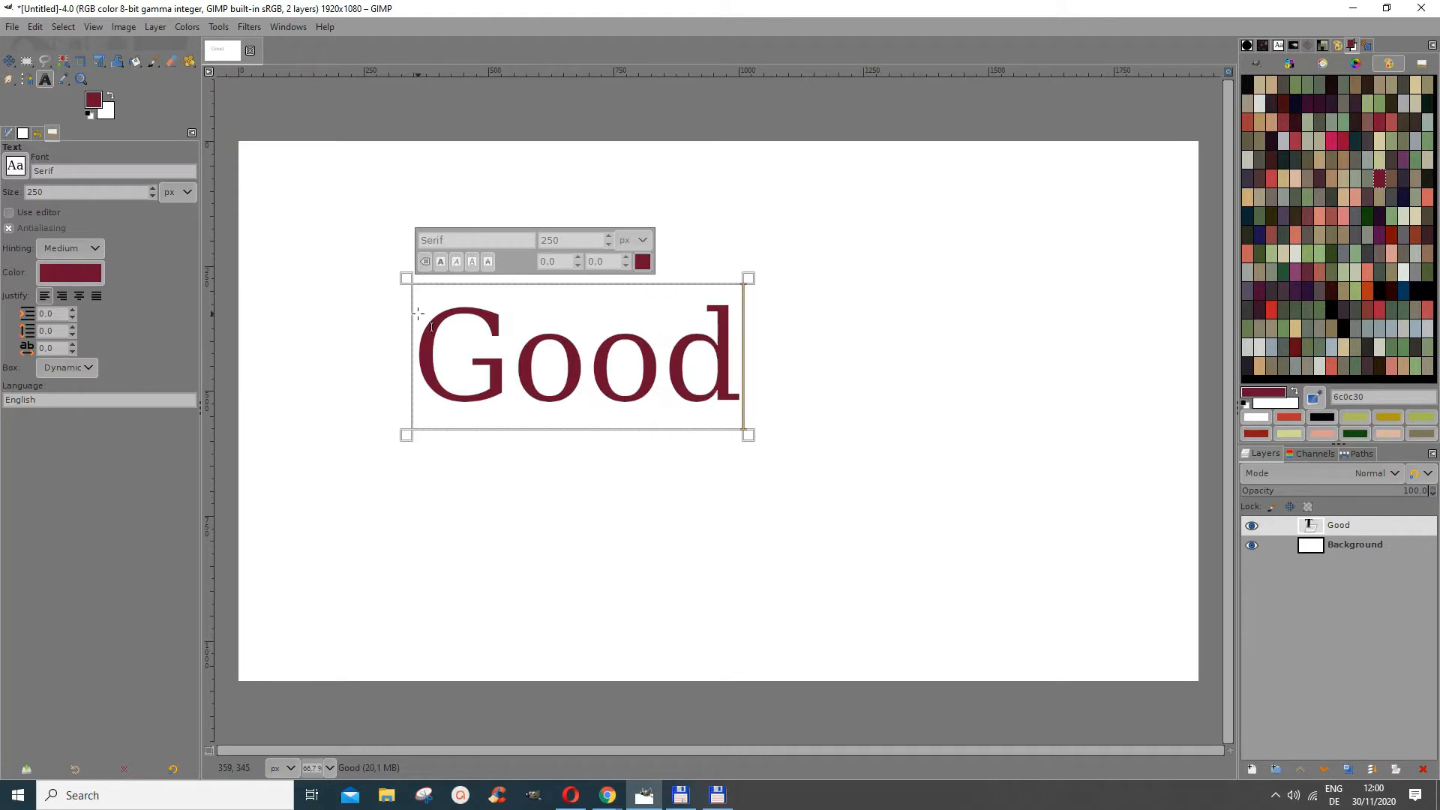
pyautogui.write(' Luck')
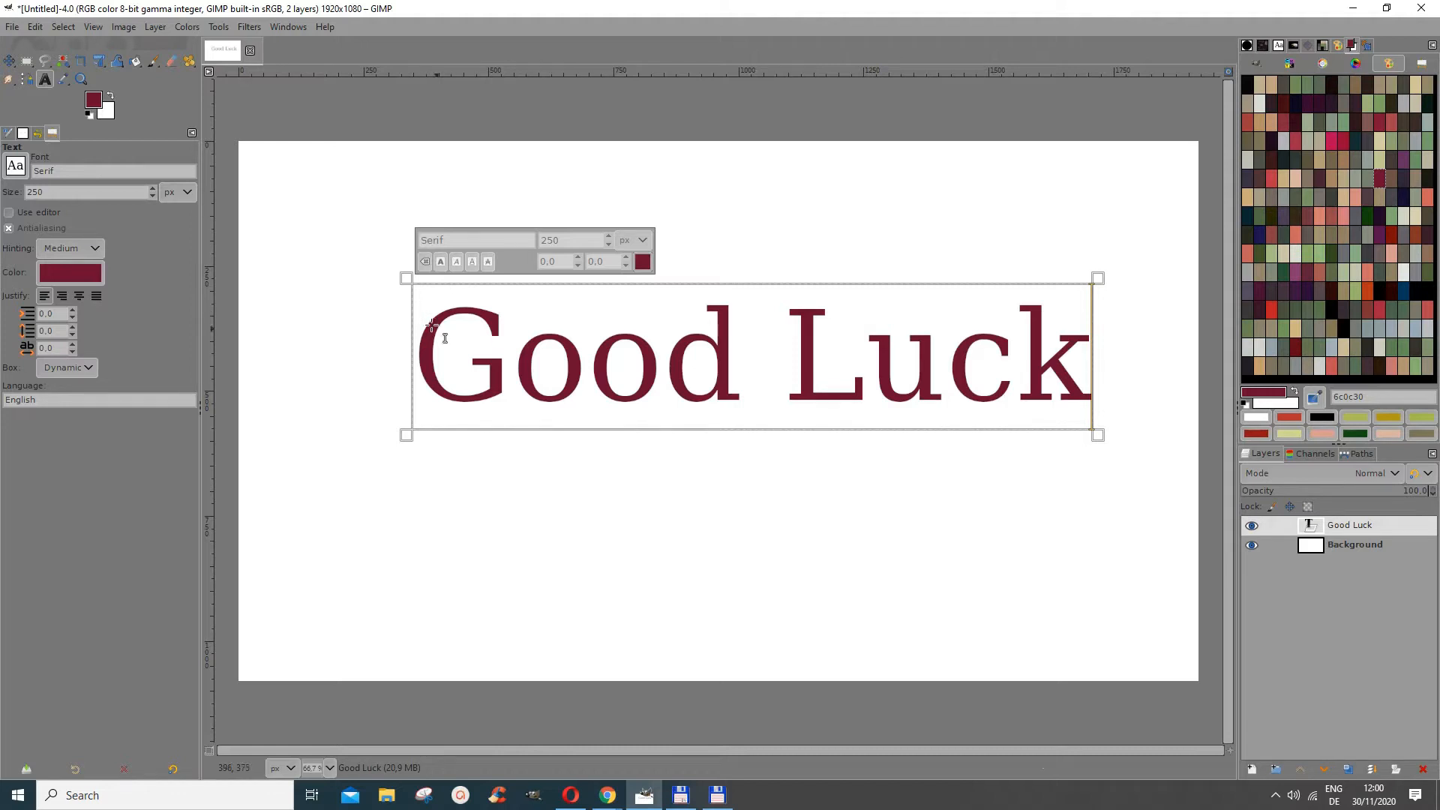
# Duplicate the Good Luck text layer and start a Long Shadow filter on the copy with shadow color b29916.
pyautogui.click(1349, 773)
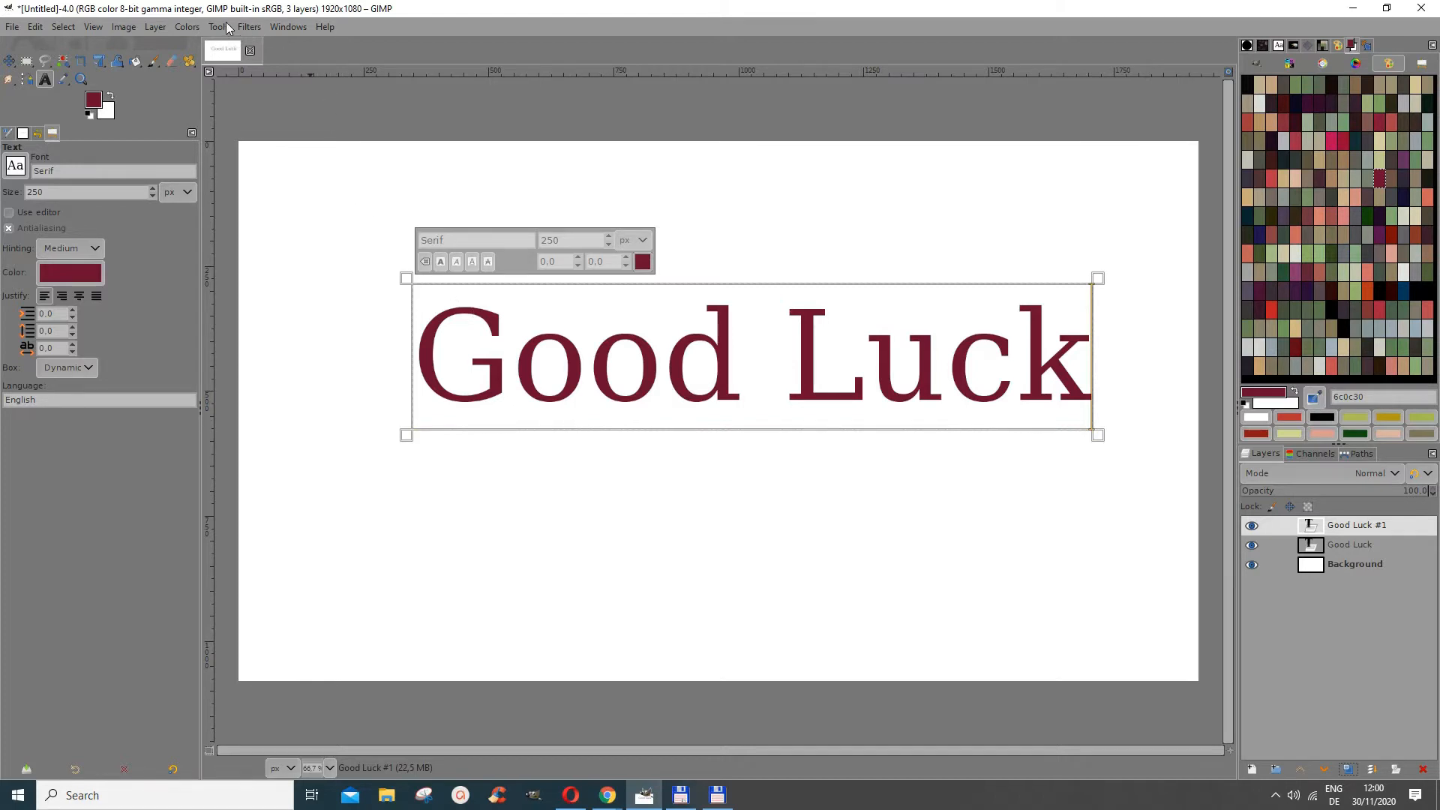
pyautogui.click(249, 27)
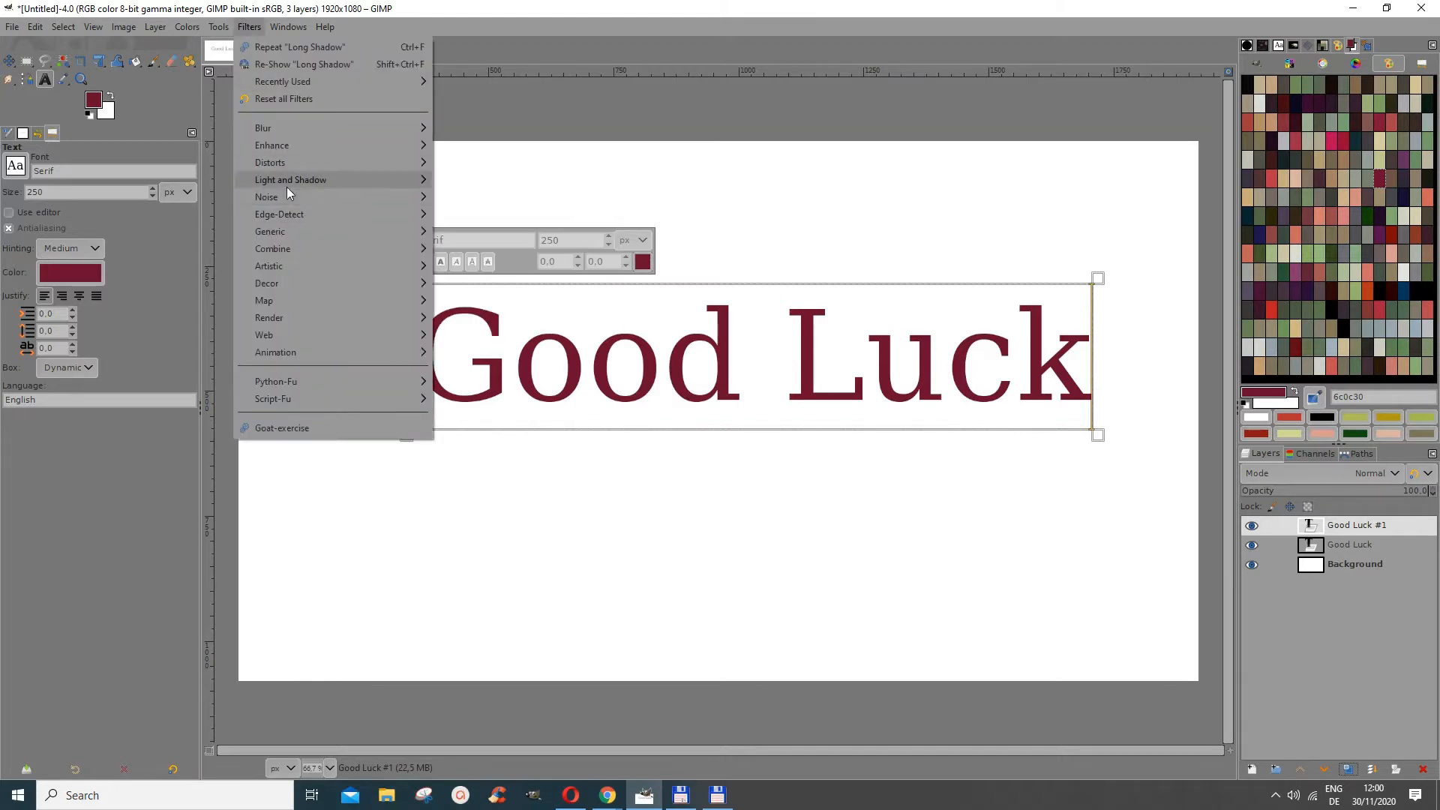
pyautogui.moveTo(287, 186)
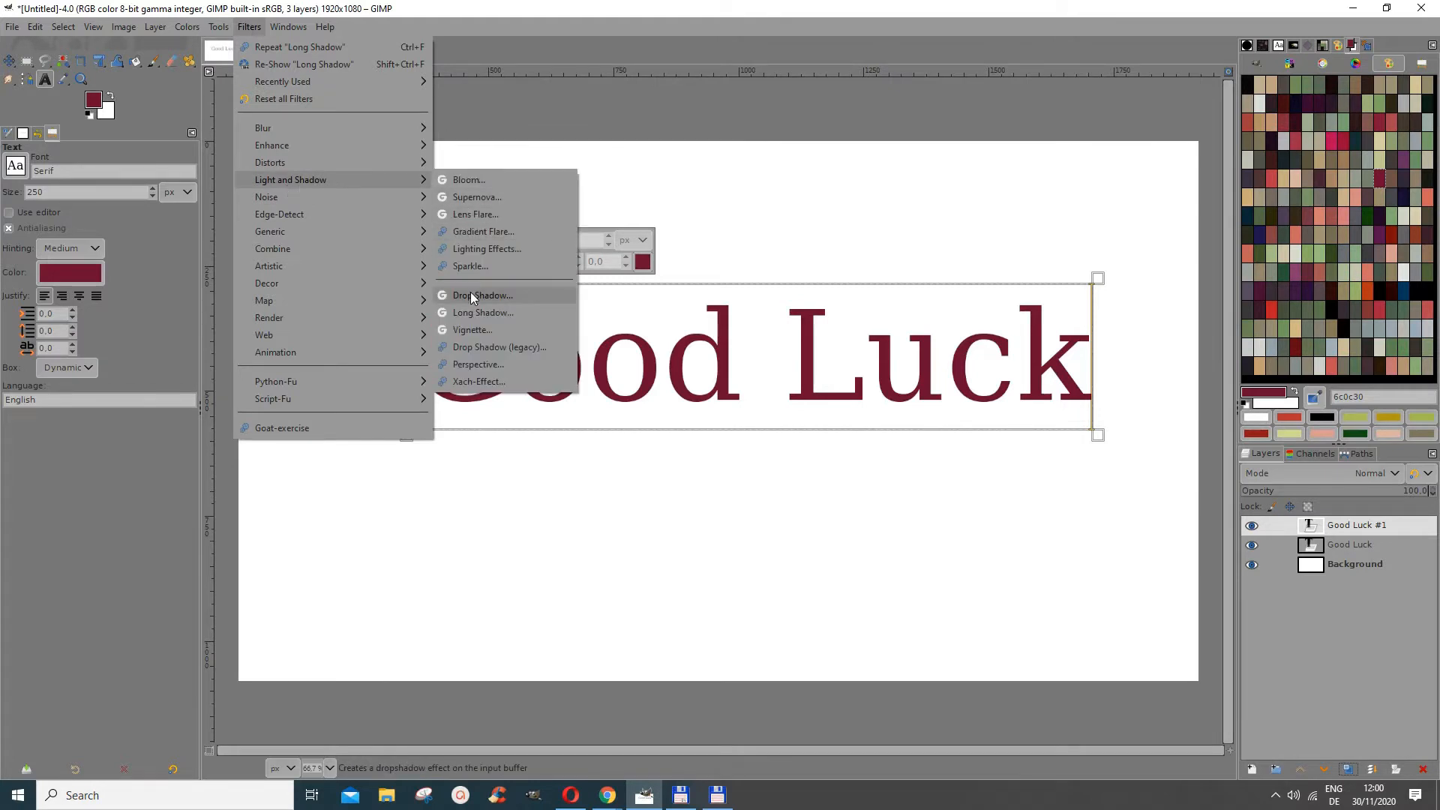
pyautogui.click(474, 313)
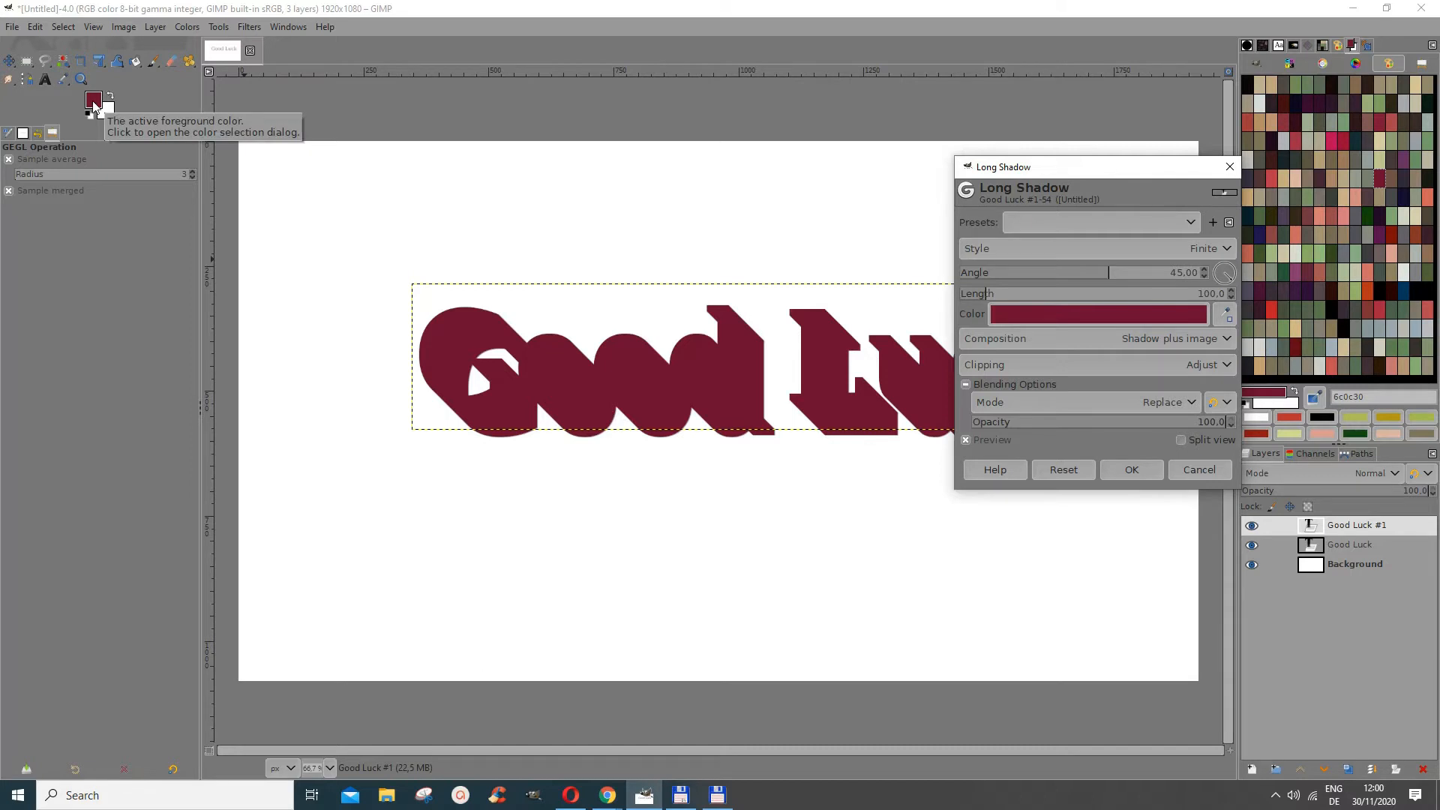
pyautogui.click(1098, 315)
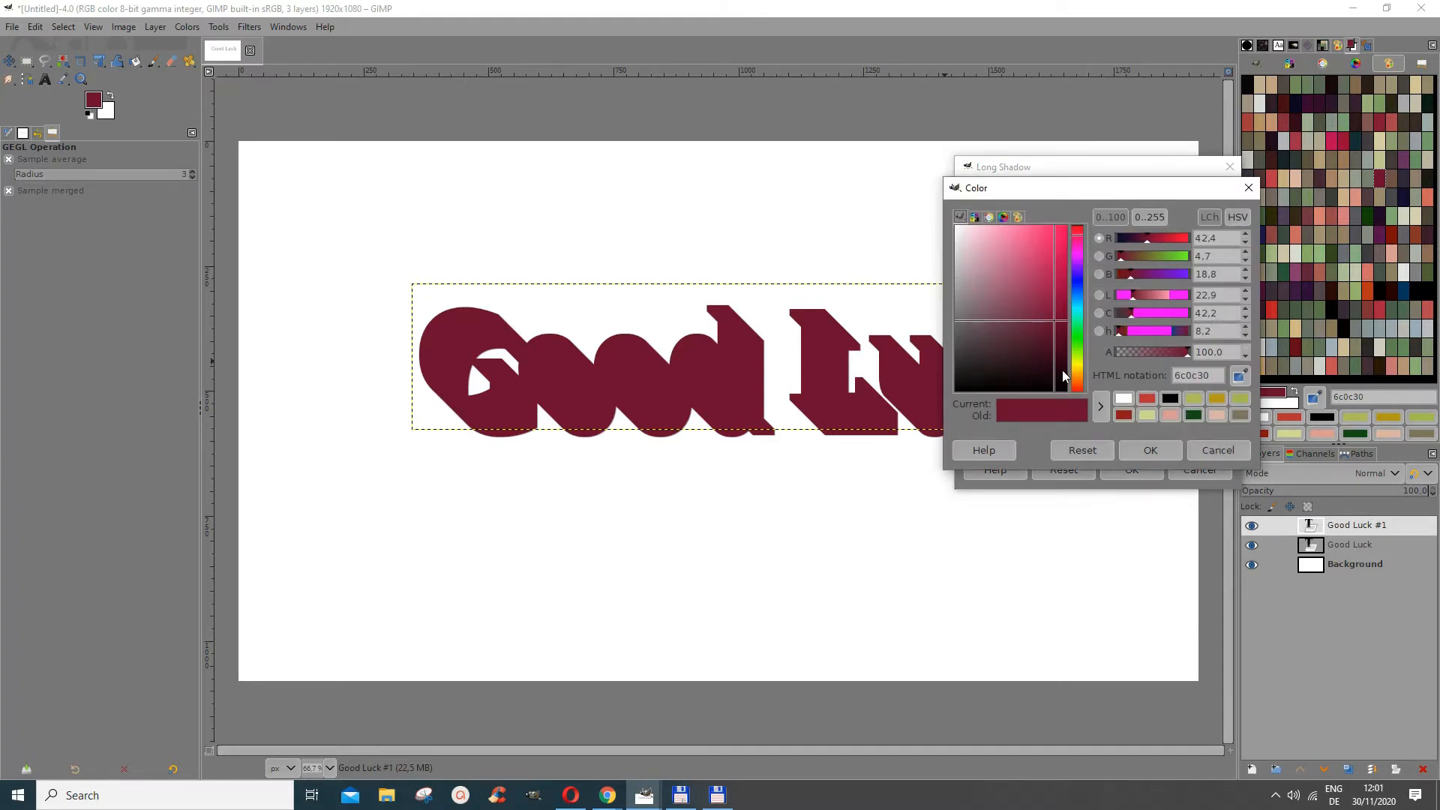
pyautogui.click(1217, 399)
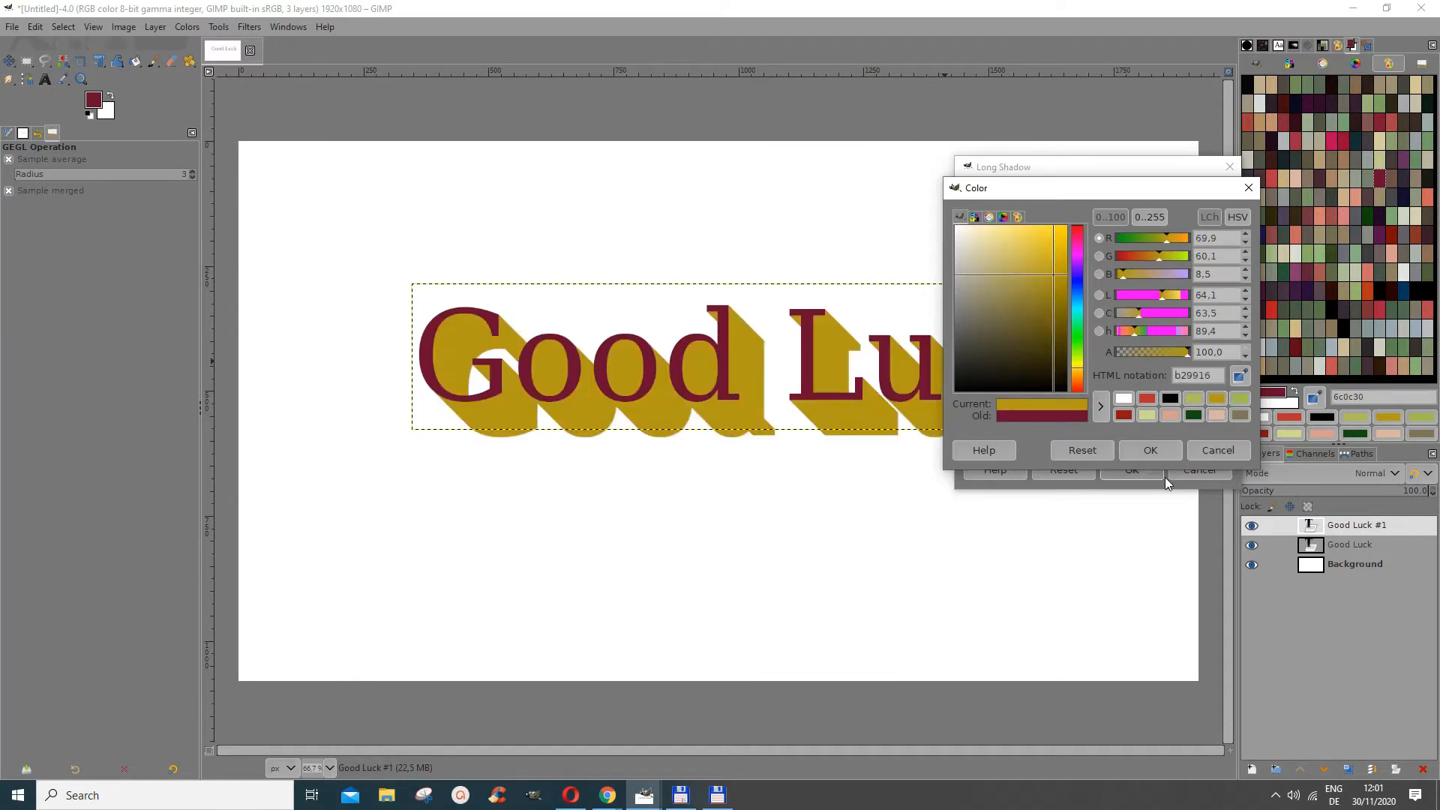
pyautogui.click(1151, 451)
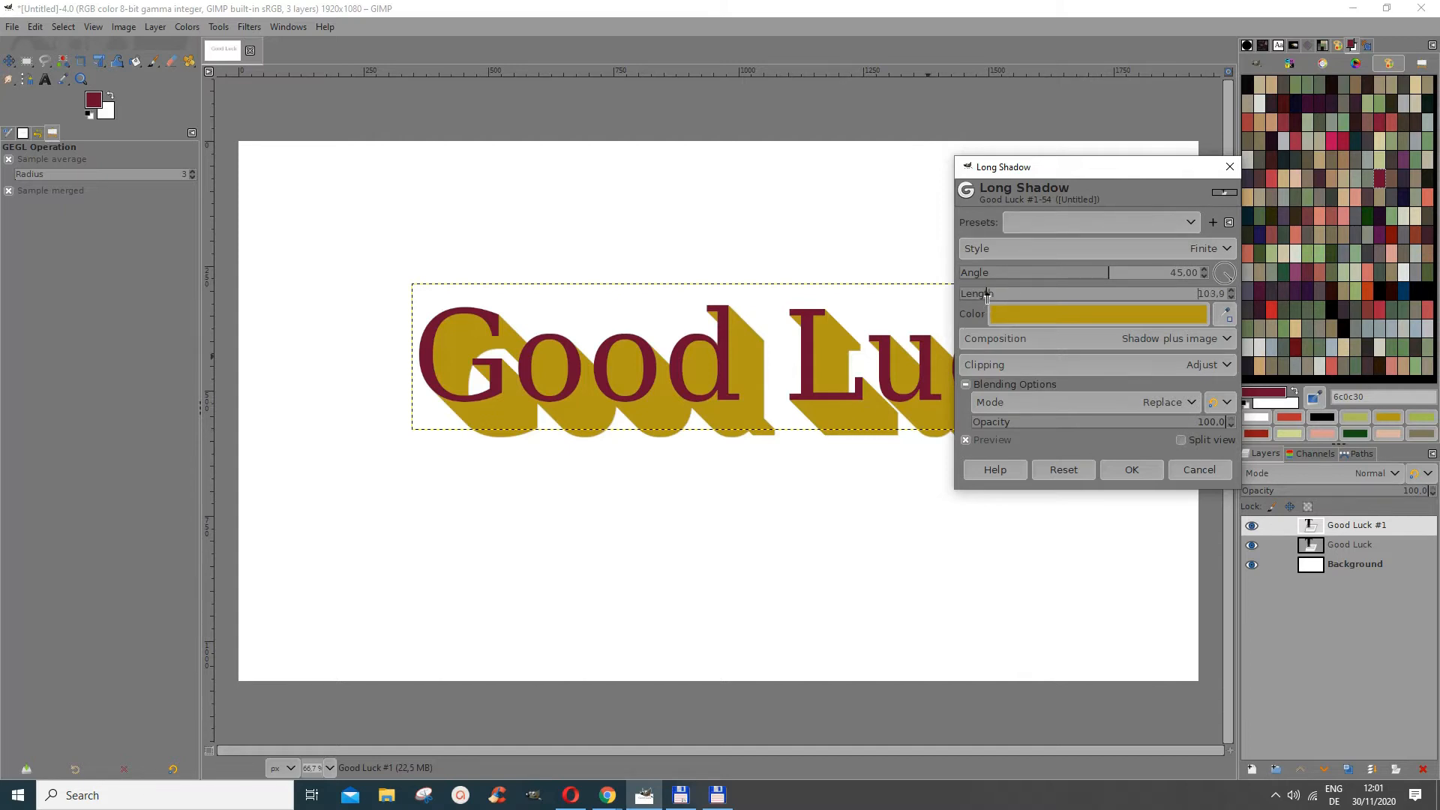
# Set the long shadow's length to about 36.5 and its angle to about -172.12.
pyautogui.moveTo(984, 297)
pyautogui.mouseDown()
pyautogui.moveTo(1154, 296)
pyautogui.moveTo(967, 295)
pyautogui.mouseUp()
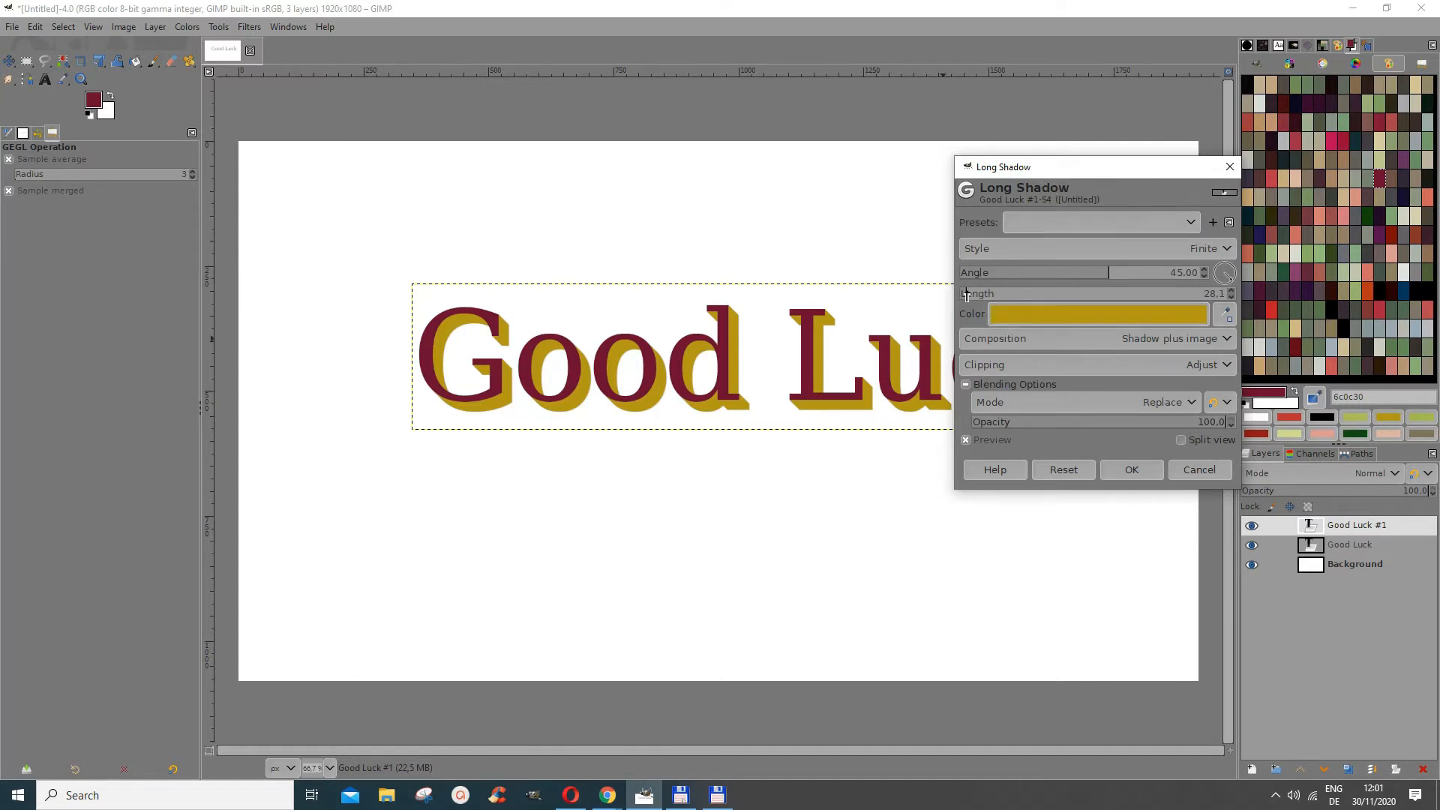
pyautogui.scroll(14, 967, 295)
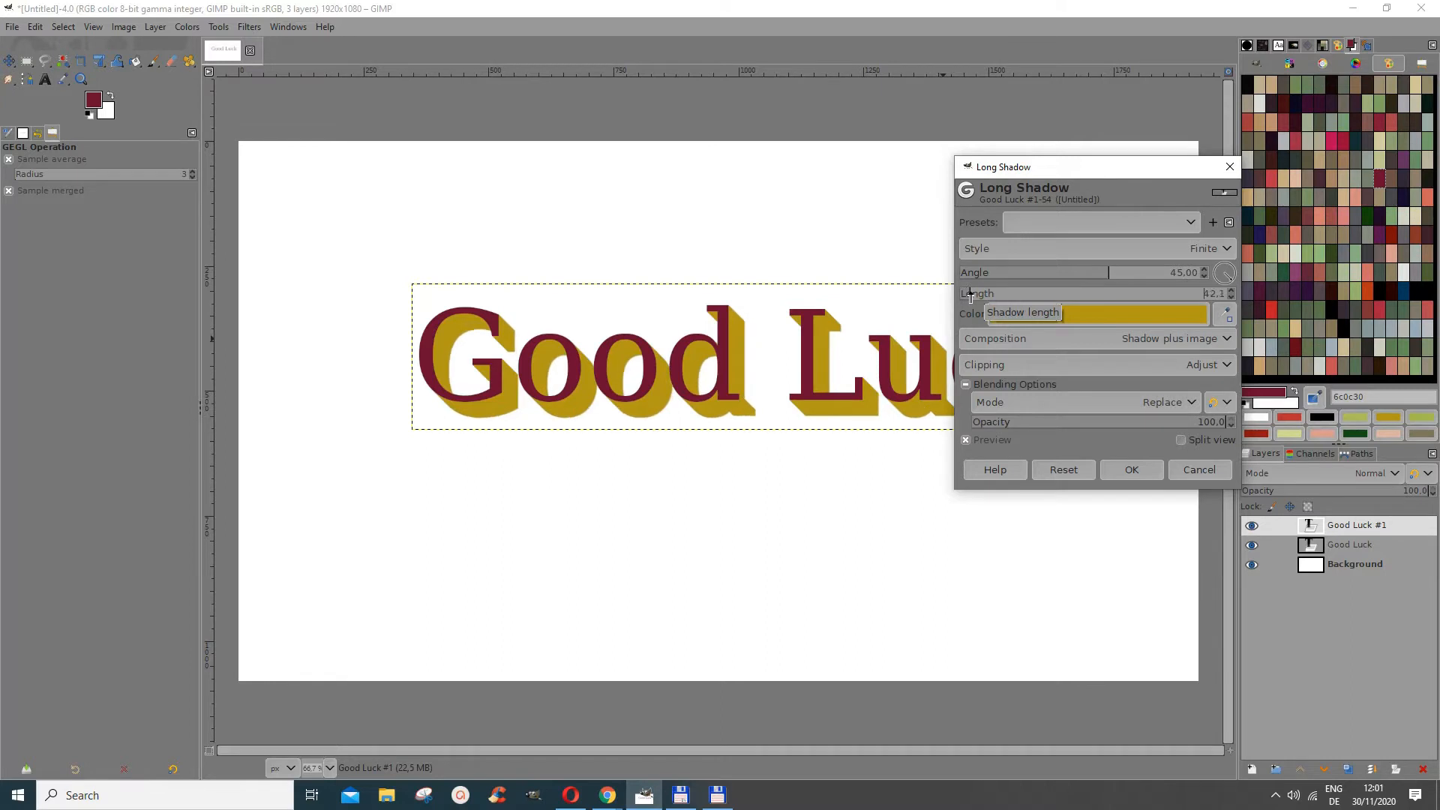
pyautogui.scroll(-3, 969, 295)
pyautogui.scroll(-3, 969, 295)
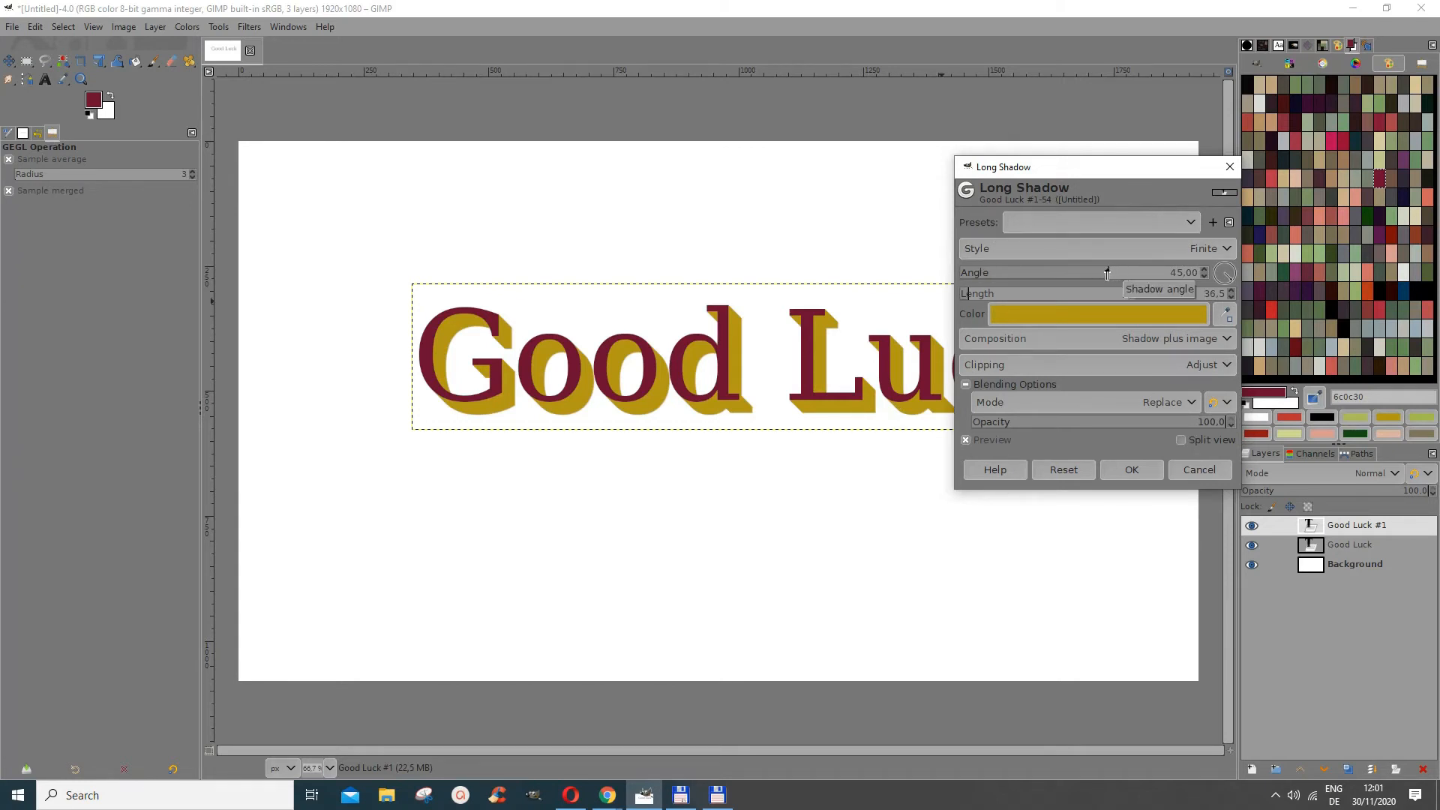
pyautogui.moveTo(1107, 275); pyautogui.dragTo(961, 278)
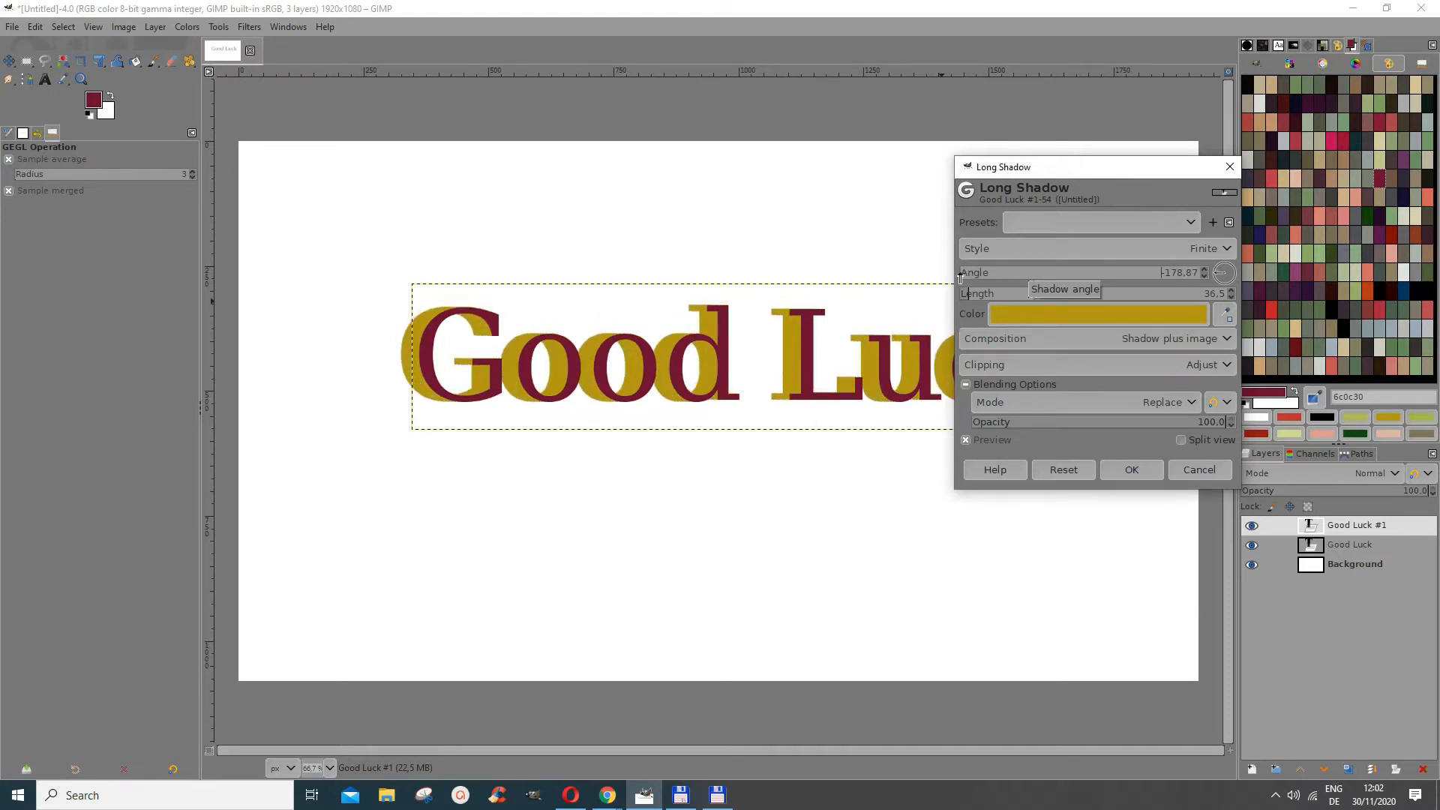
pyautogui.moveTo(961, 278); pyautogui.dragTo(960, 277)
pyautogui.moveTo(959, 277)
pyautogui.mouseDown()
pyautogui.moveTo(1020, 279)
pyautogui.moveTo(965, 273)
pyautogui.mouseUp()
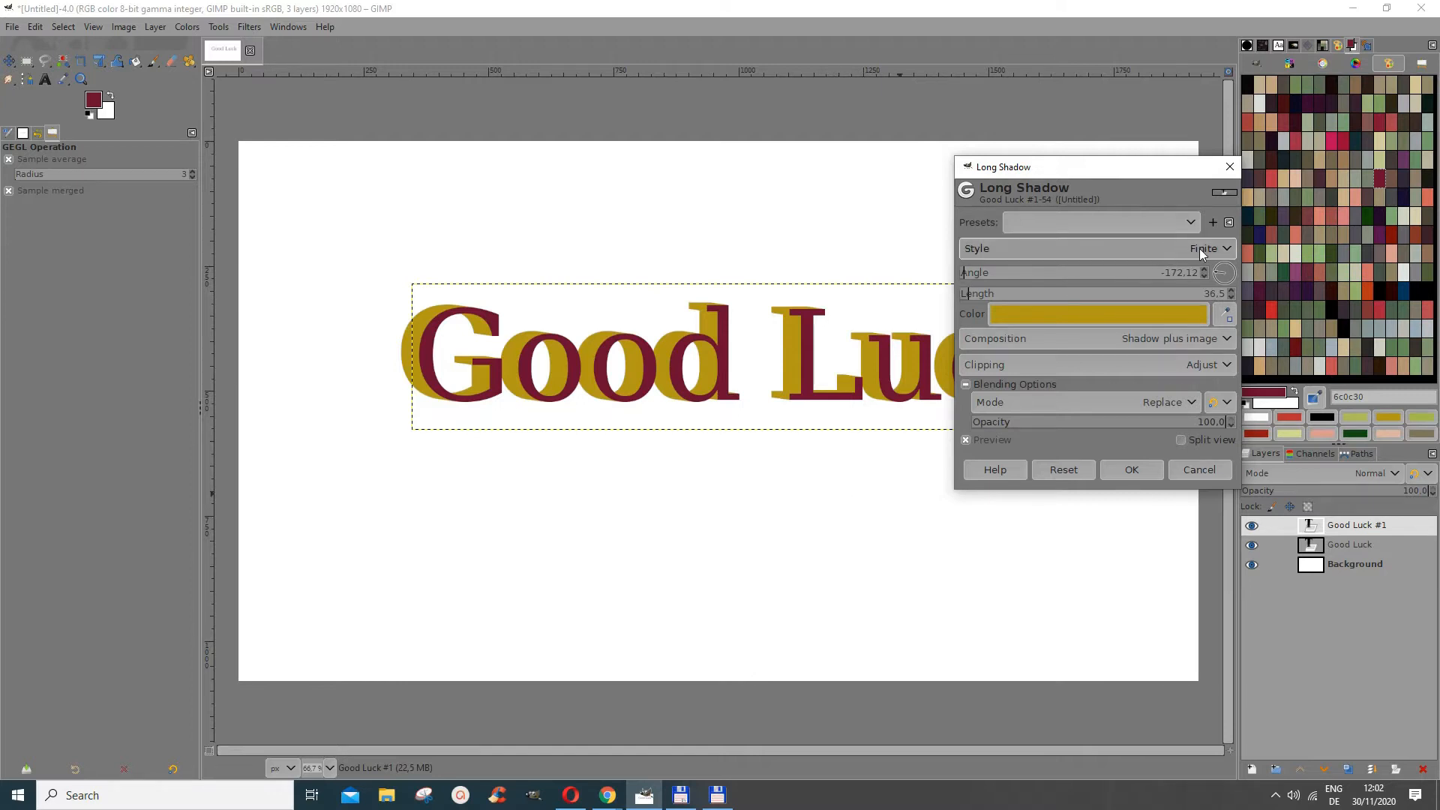
# Try the Infinite, Fading and Fading (fixed length) shadow styles, and set the style back to Finite.
pyautogui.click(1196, 249)
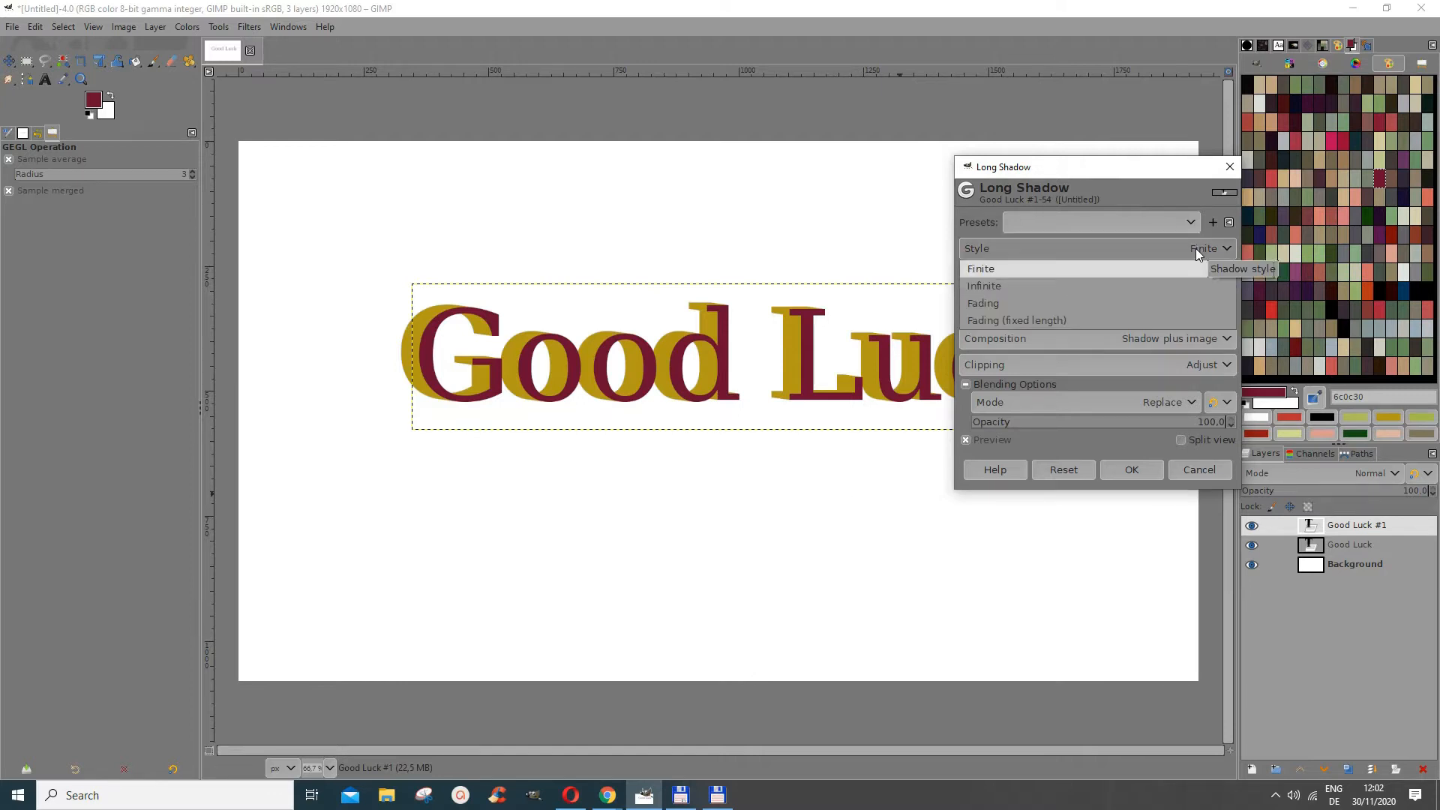
pyautogui.click(1072, 291)
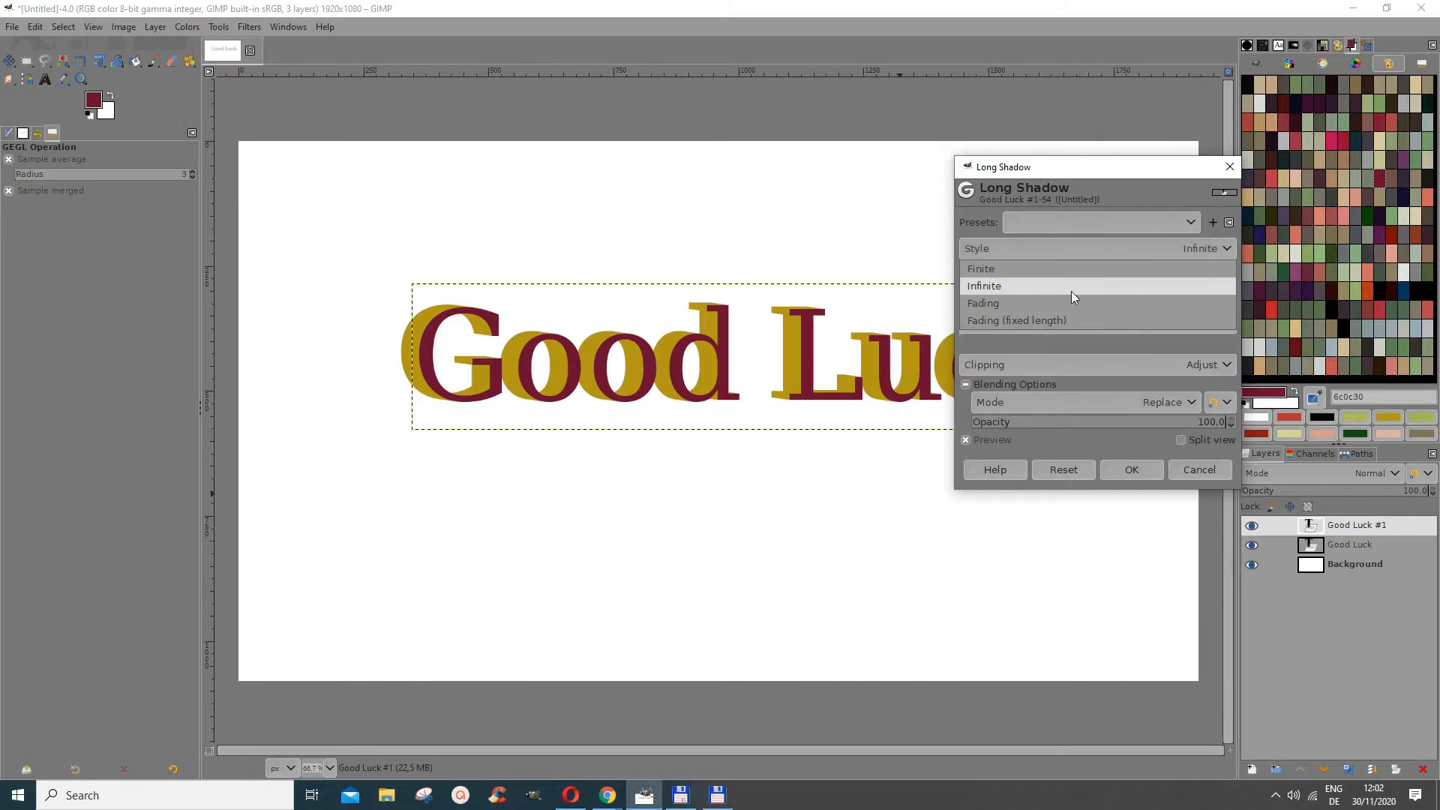
pyautogui.click(1124, 249)
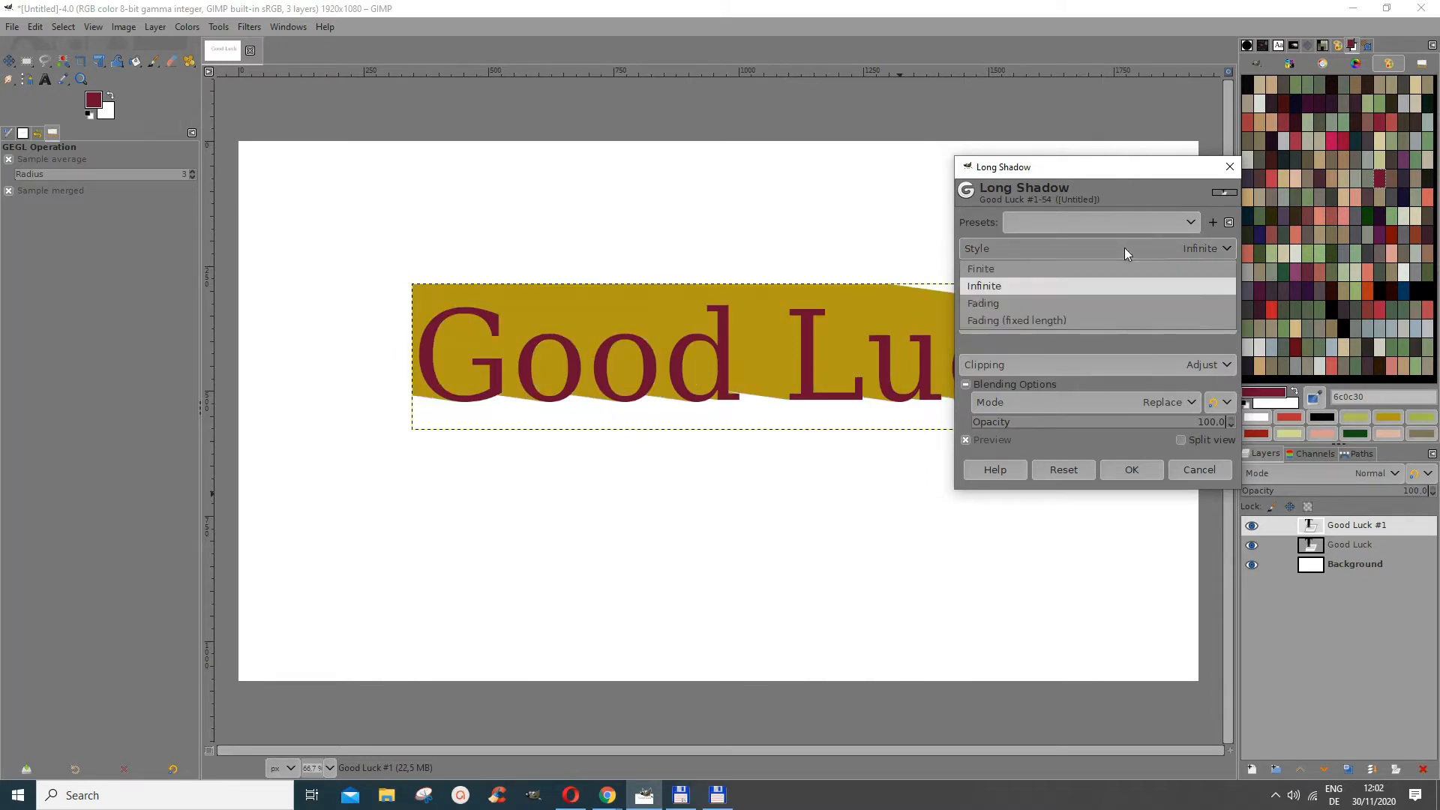
pyautogui.click(996, 303)
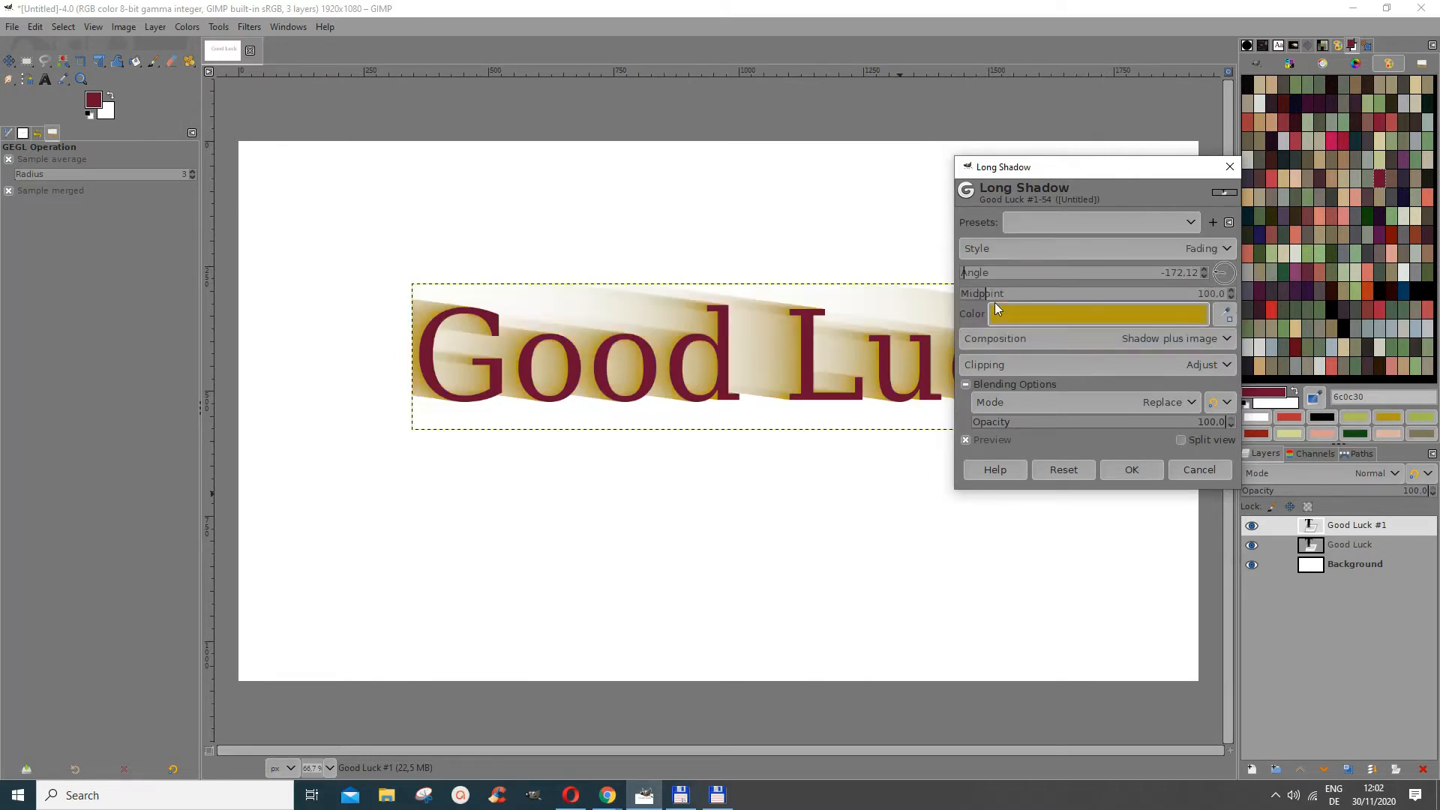
pyautogui.click(1069, 249)
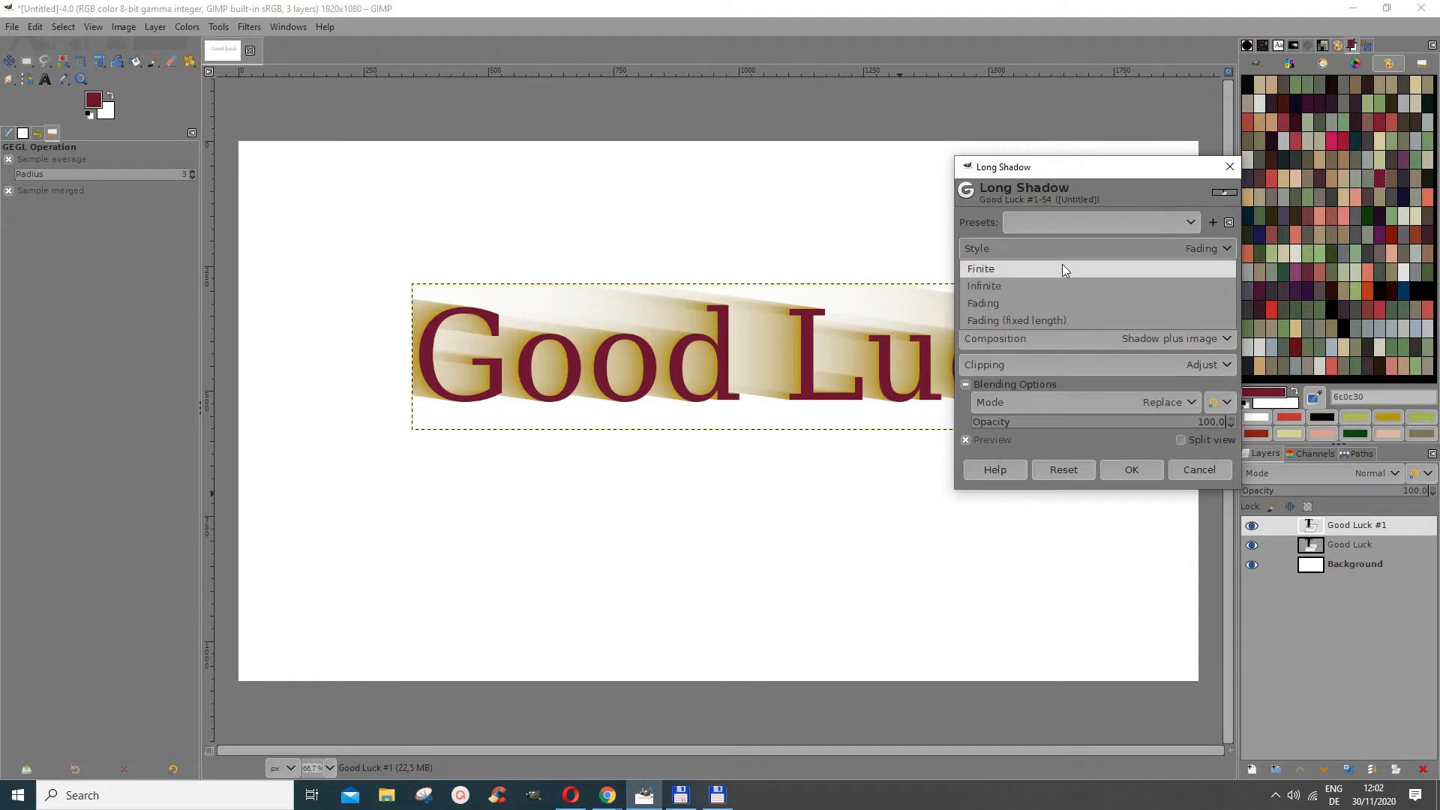
pyautogui.click(1017, 320)
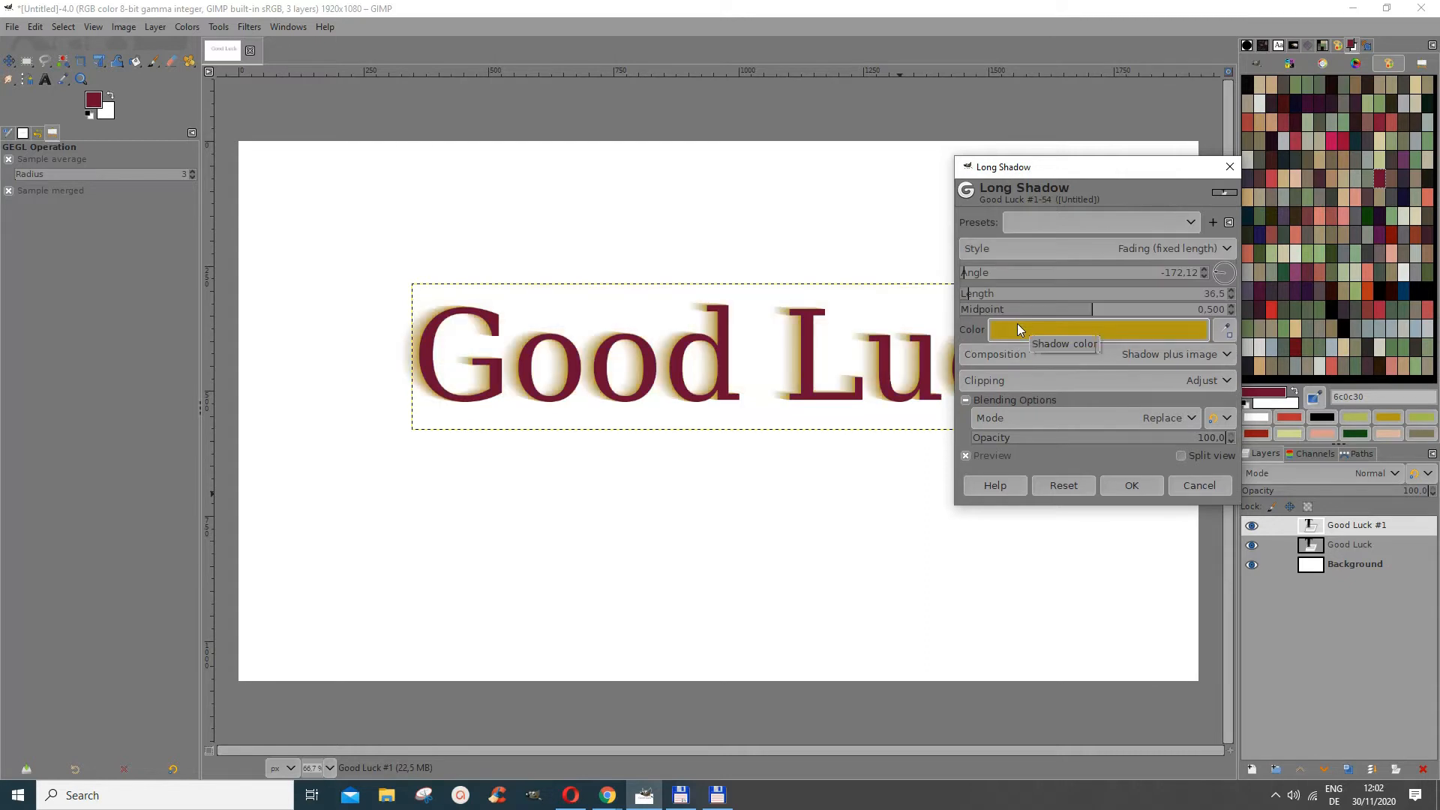
pyautogui.click(1047, 250)
pyautogui.click(1001, 273)
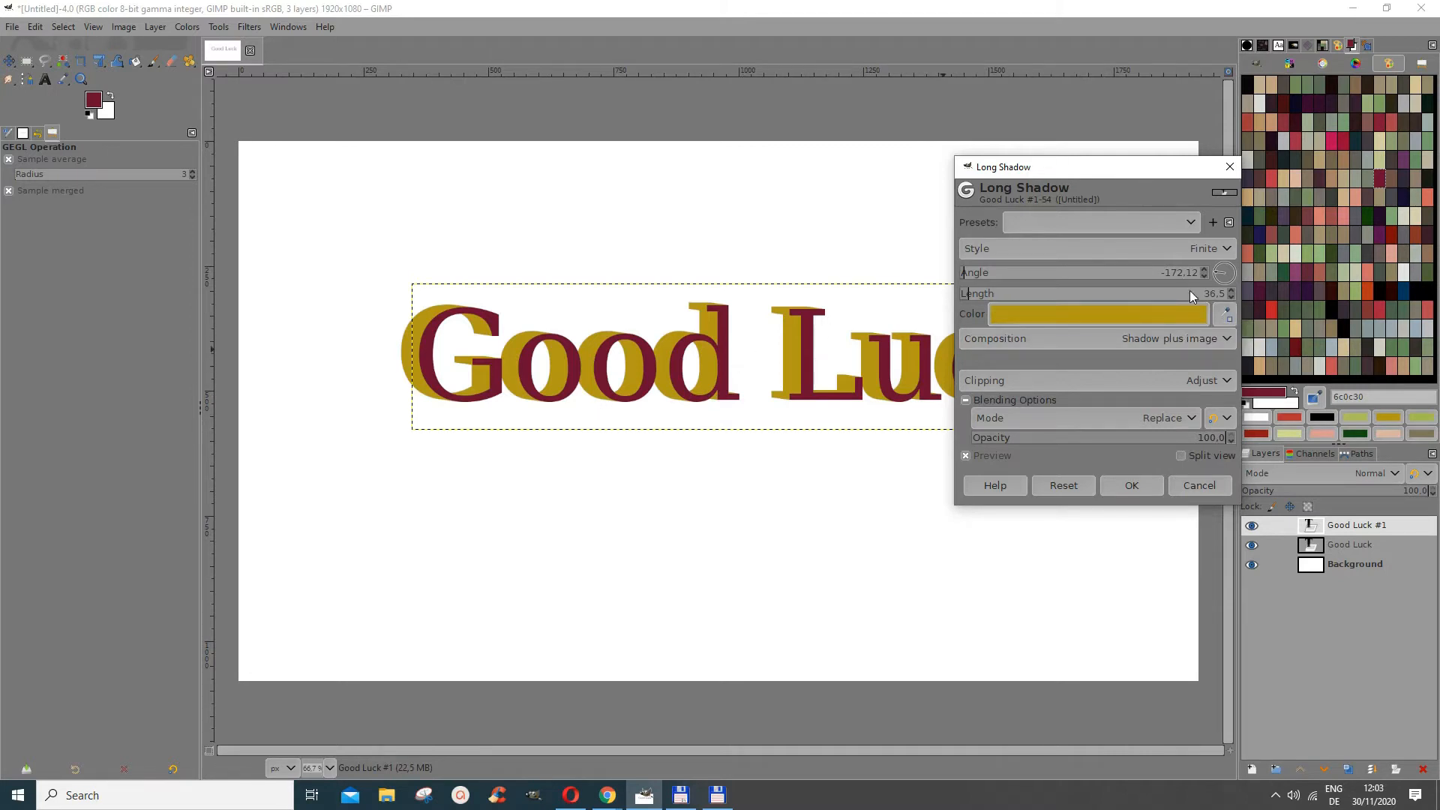
# Try the Shadow only and Shadow minus image compositions, and set the composition back to Shadow plus image.
pyautogui.click(1217, 341)
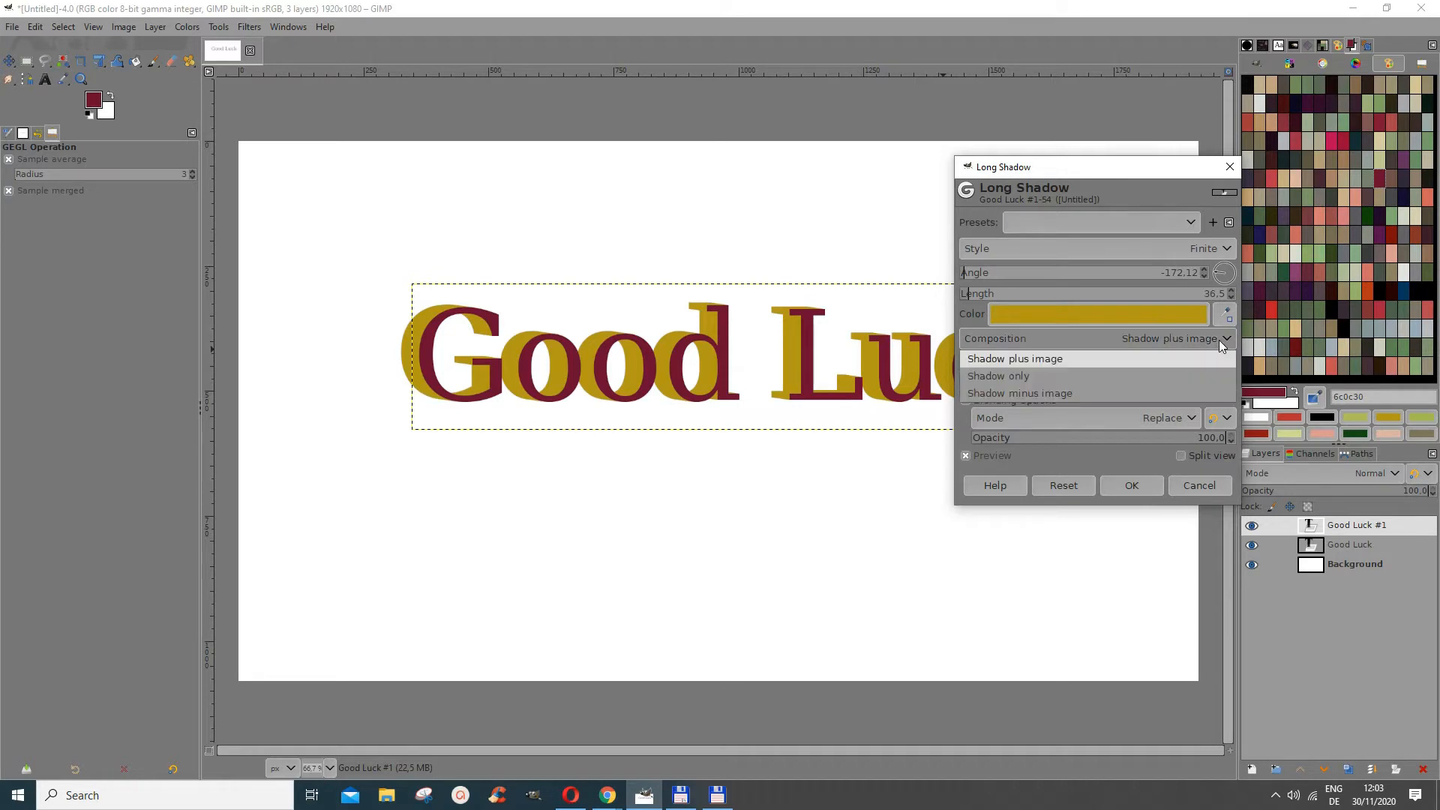
pyautogui.click(1036, 380)
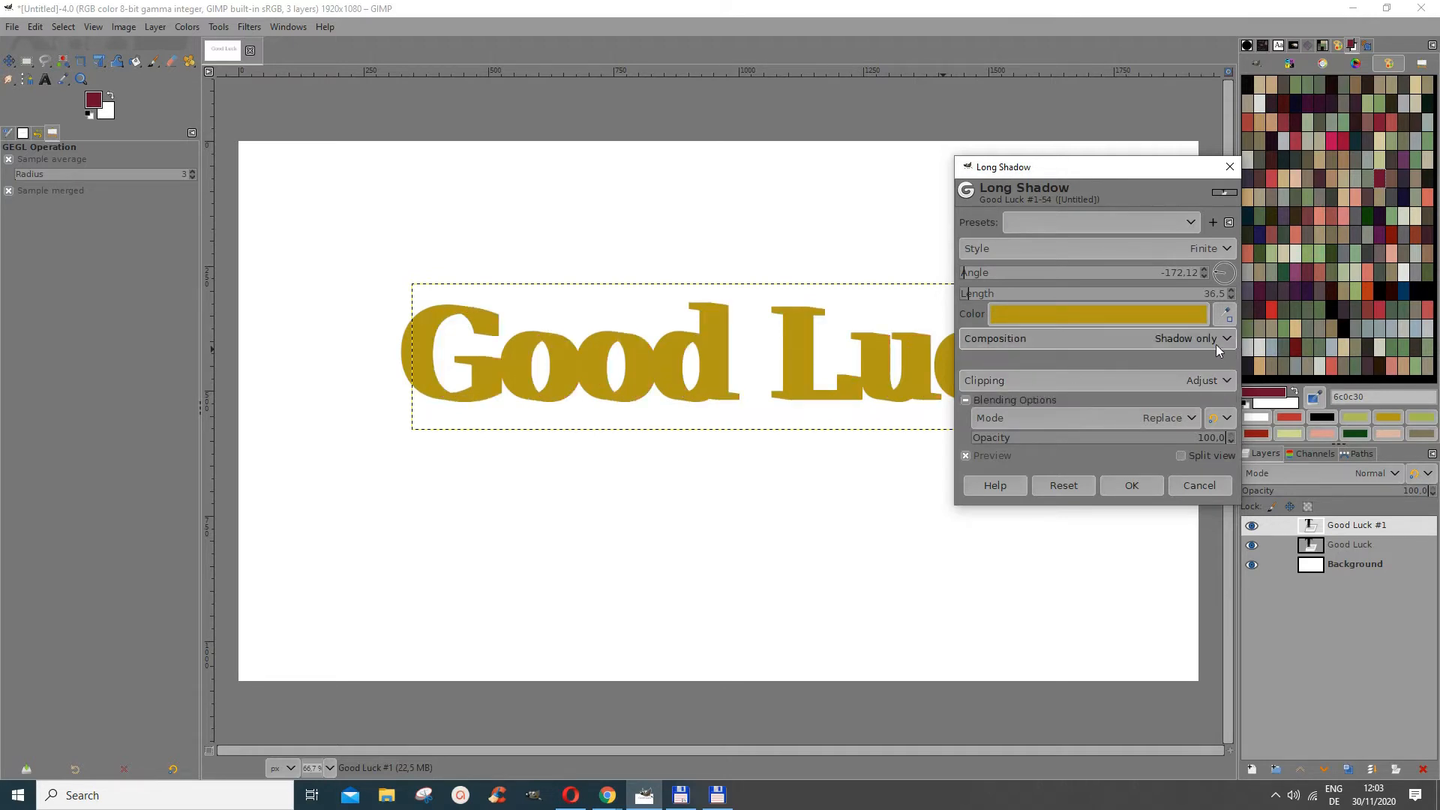
pyautogui.click(1217, 341)
pyautogui.click(1047, 396)
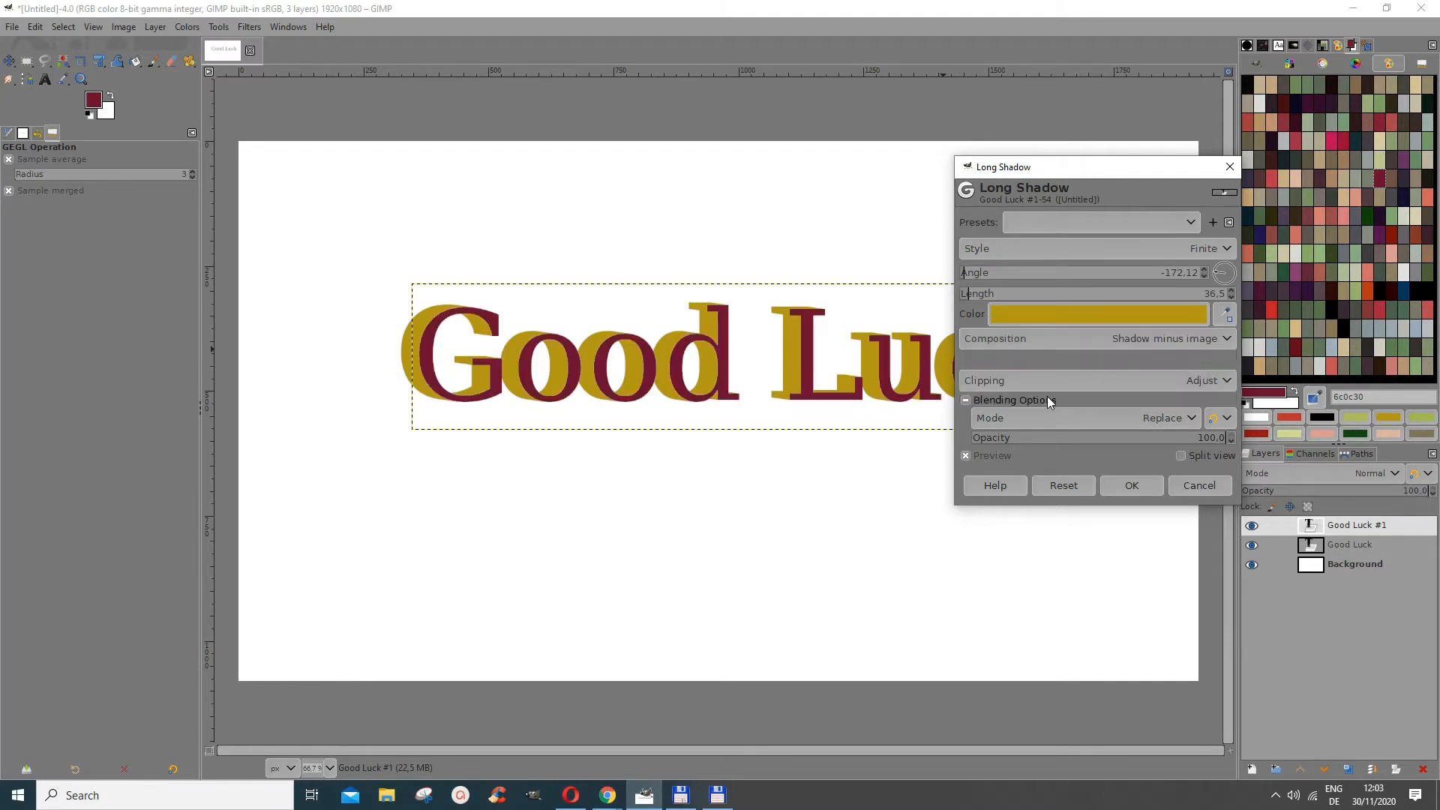
pyautogui.click(1188, 343)
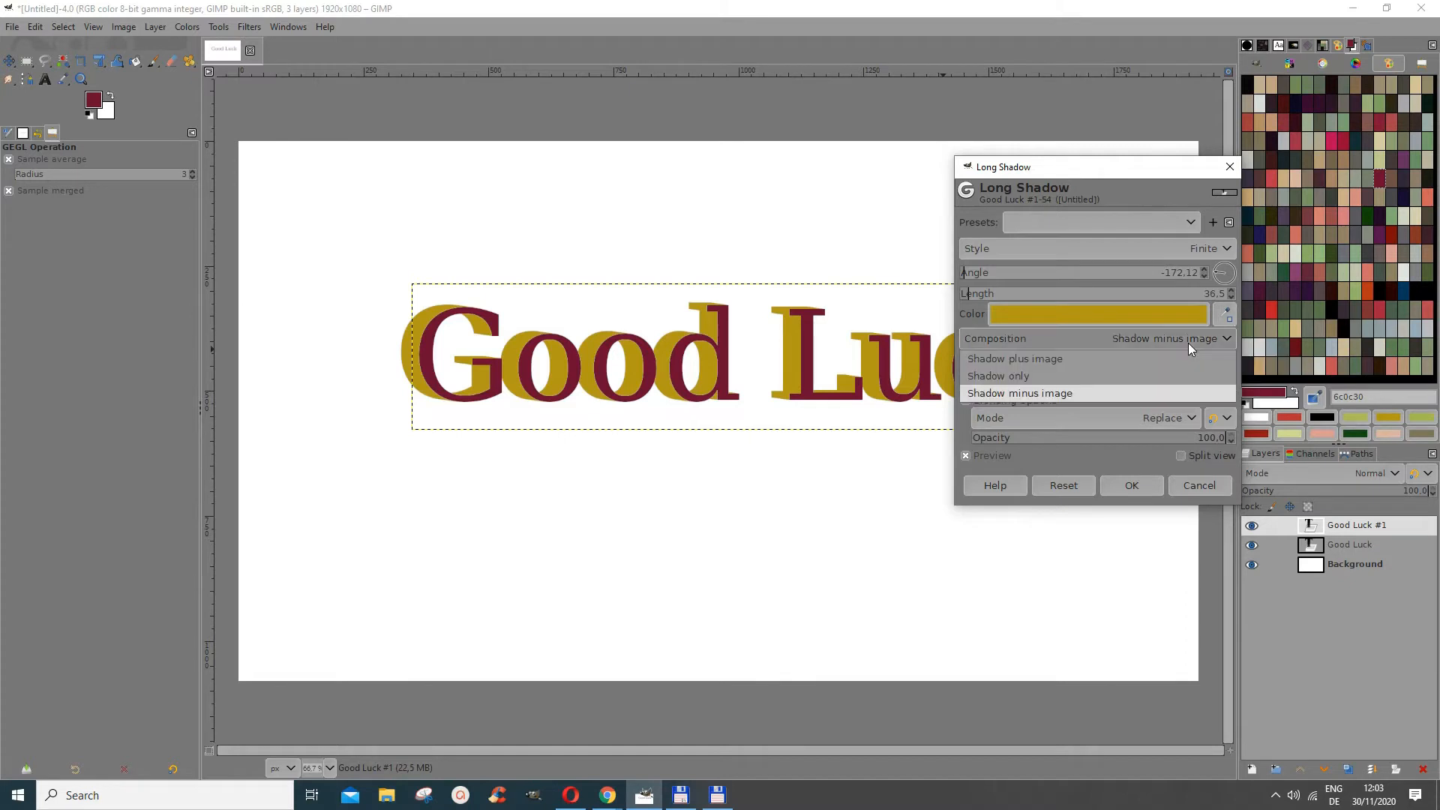
pyautogui.click(1075, 365)
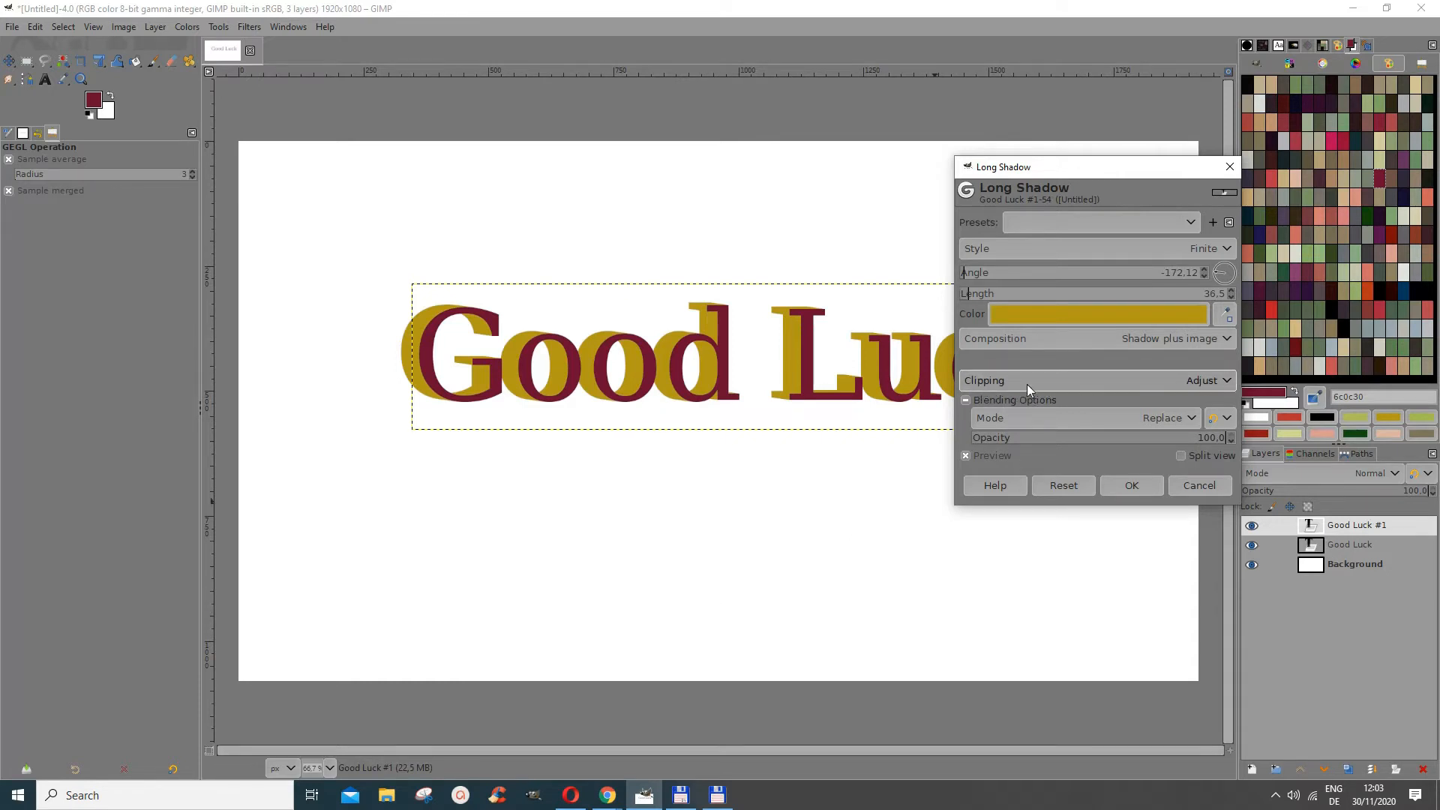
# Set the long shadow's clipping to Clip and raise its length to about 286.5.
pyautogui.click(1197, 382)
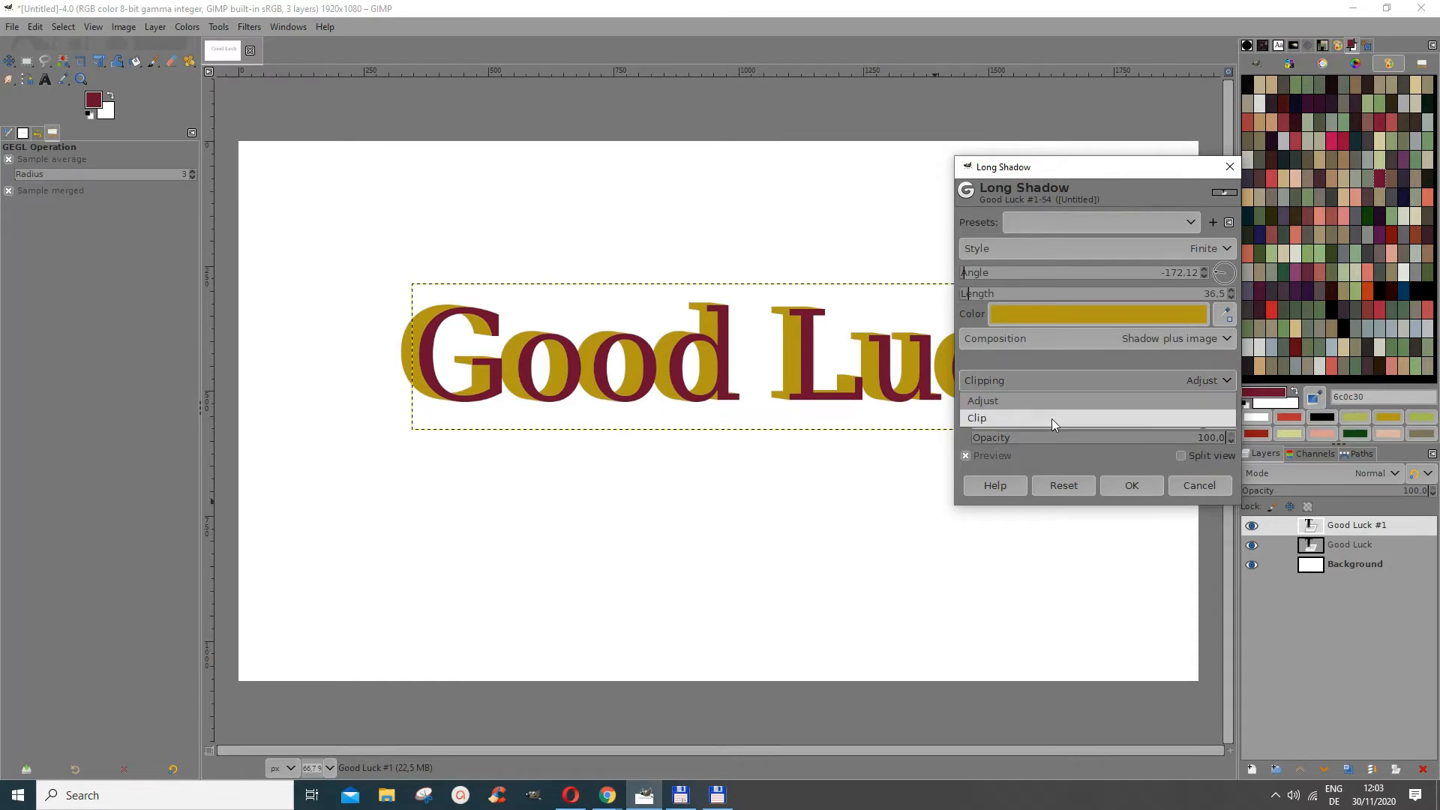
pyautogui.click(1009, 404)
pyautogui.click(1205, 383)
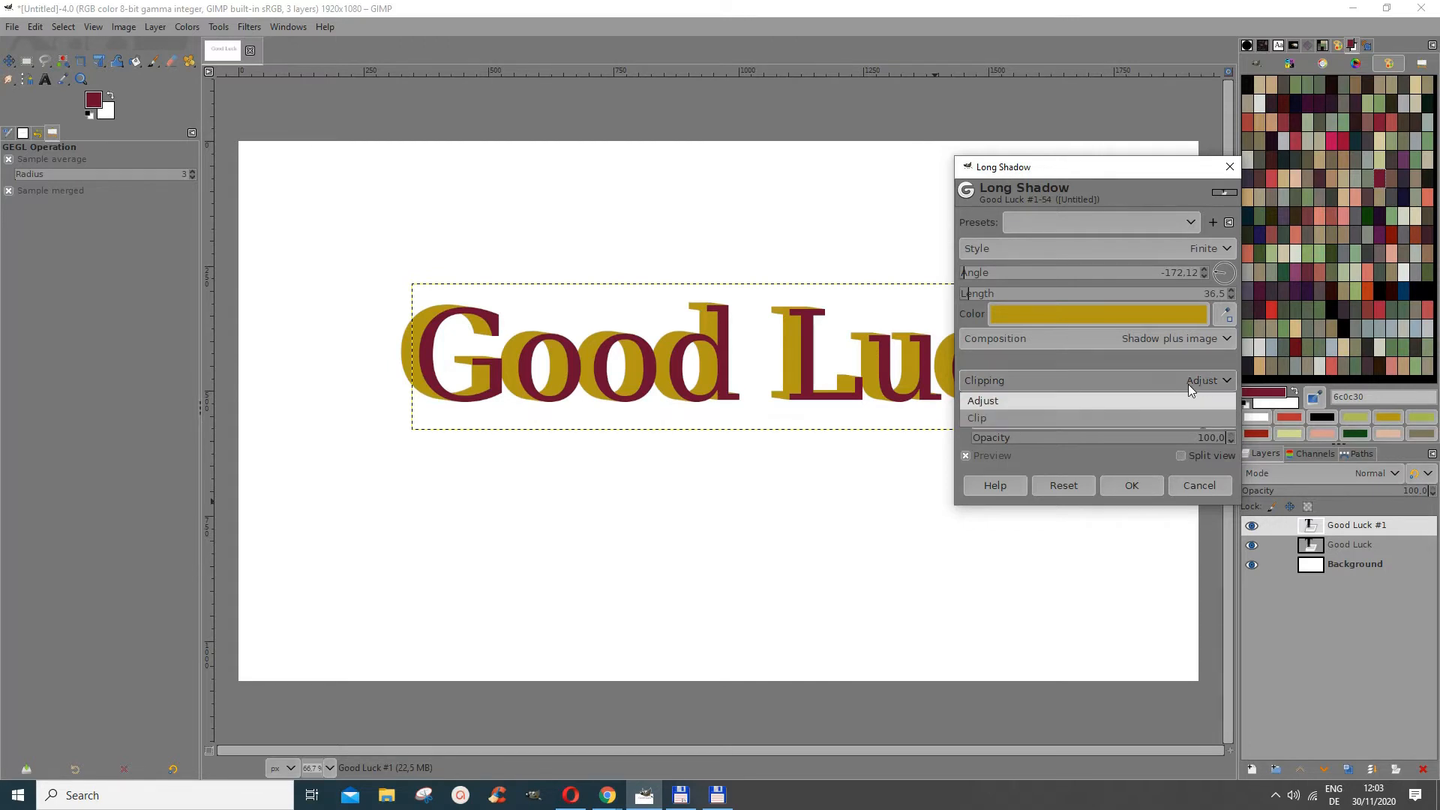
pyautogui.click(973, 417)
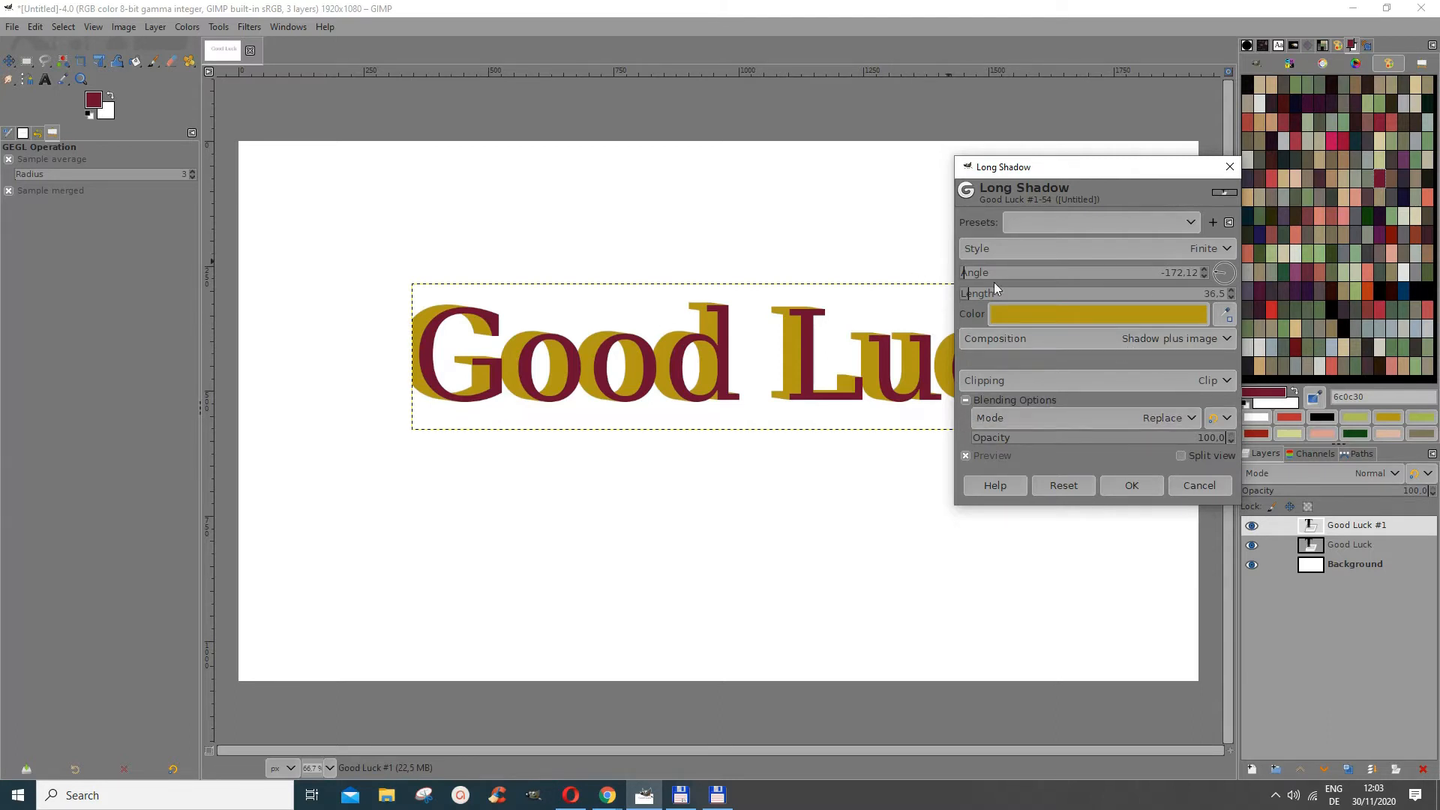
pyautogui.click(1035, 294)
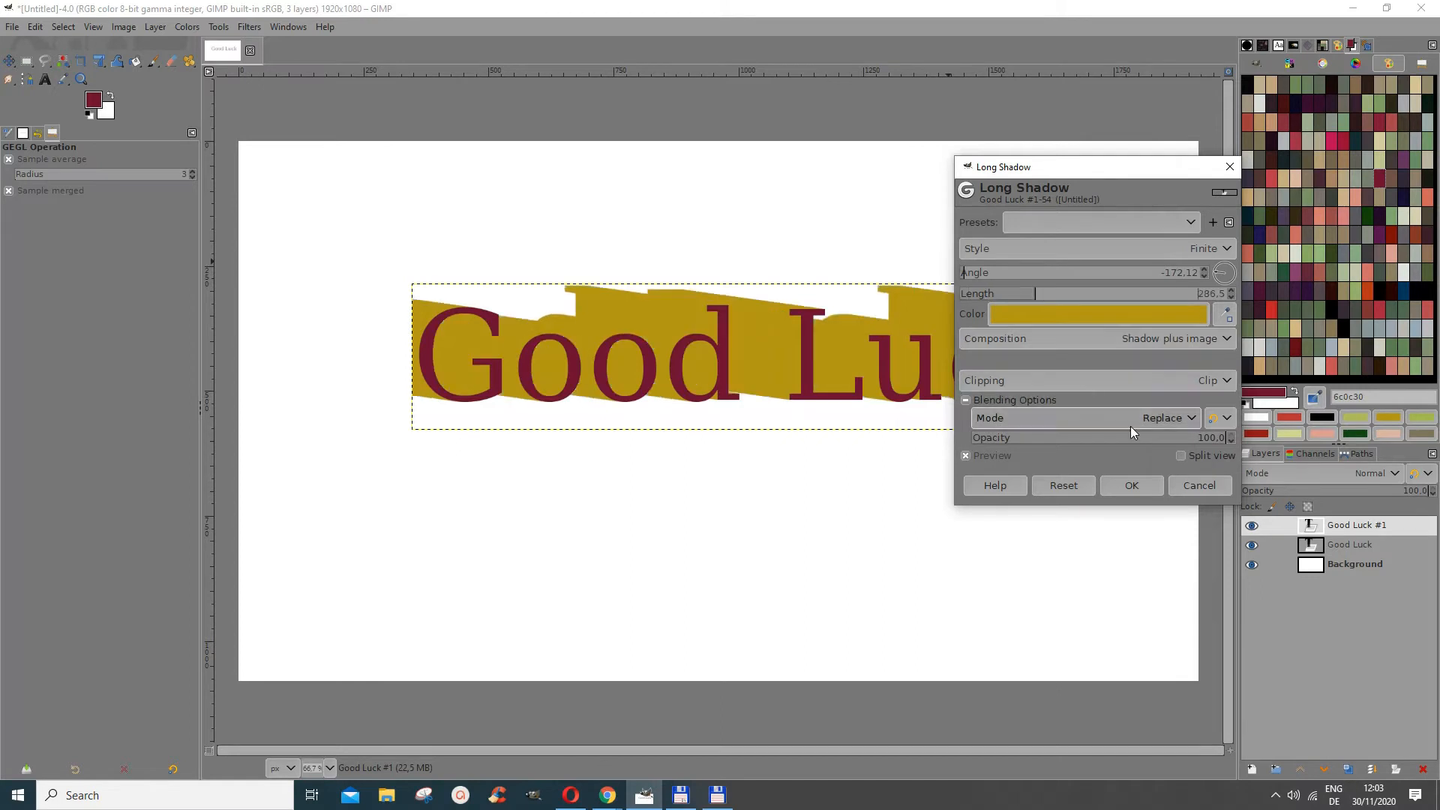
# Compare the Adjust and Clip clipping options, leave clipping on Adjust, and shorten the shadow's length to about 30.9.
pyautogui.click(1191, 378)
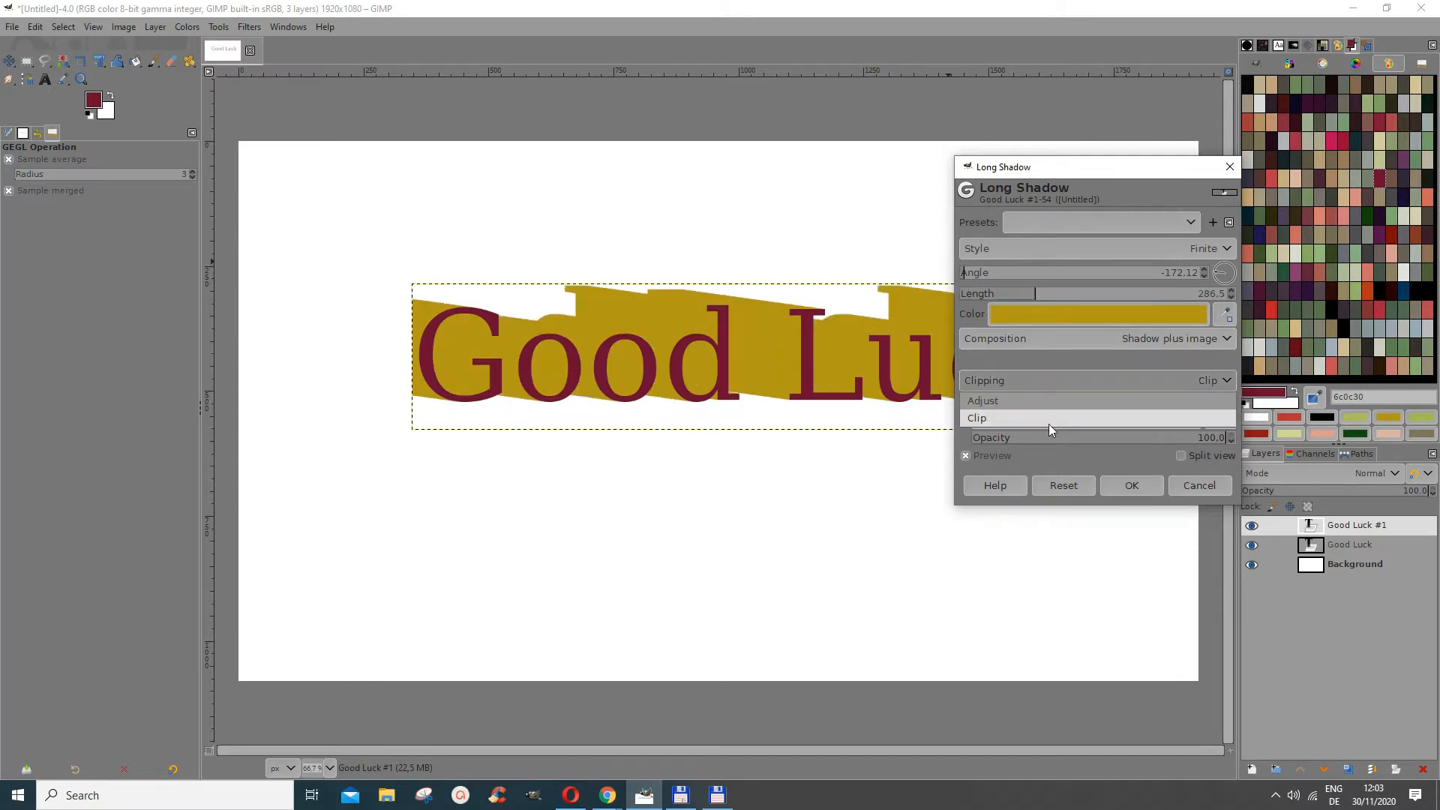
pyautogui.click(1017, 395)
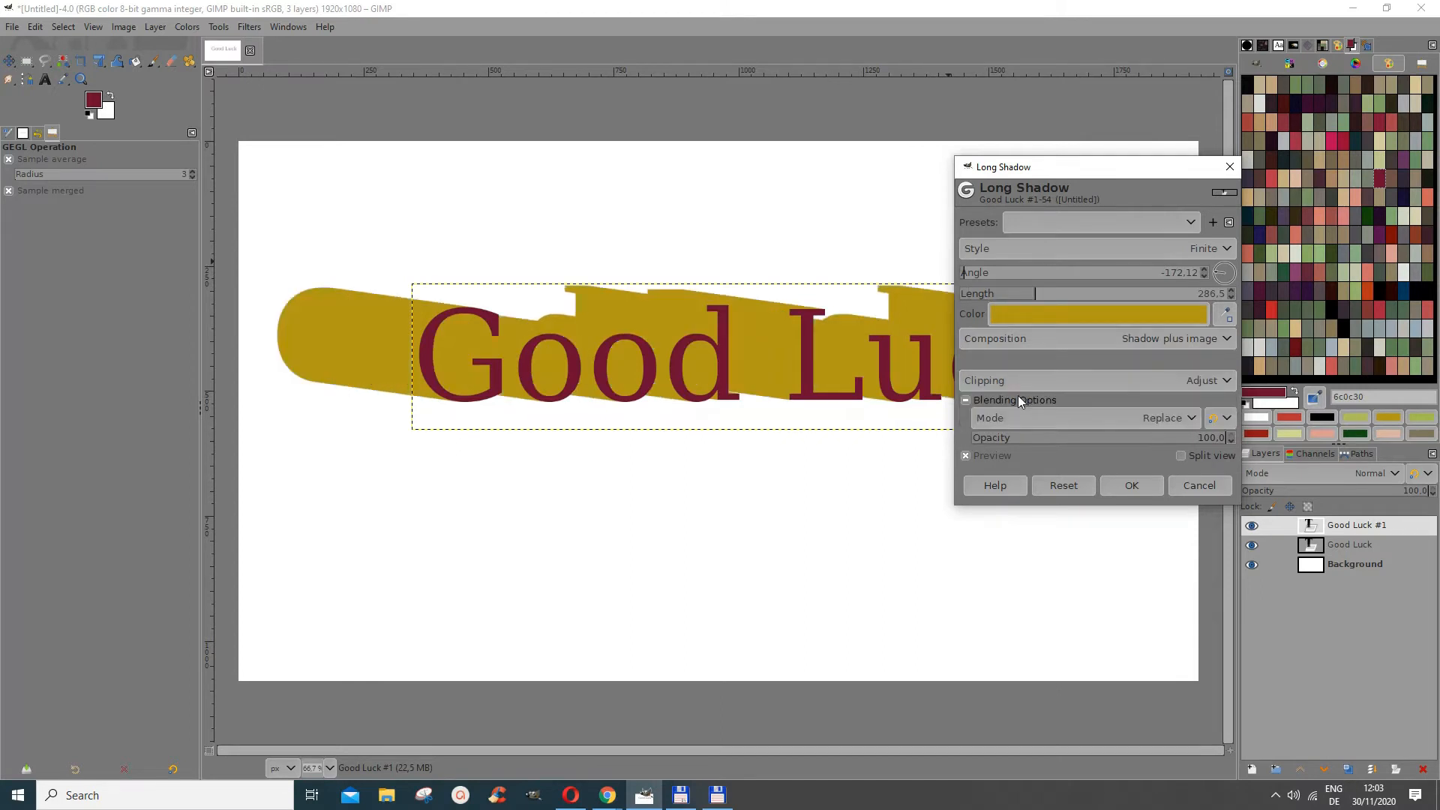
pyautogui.click(1209, 390)
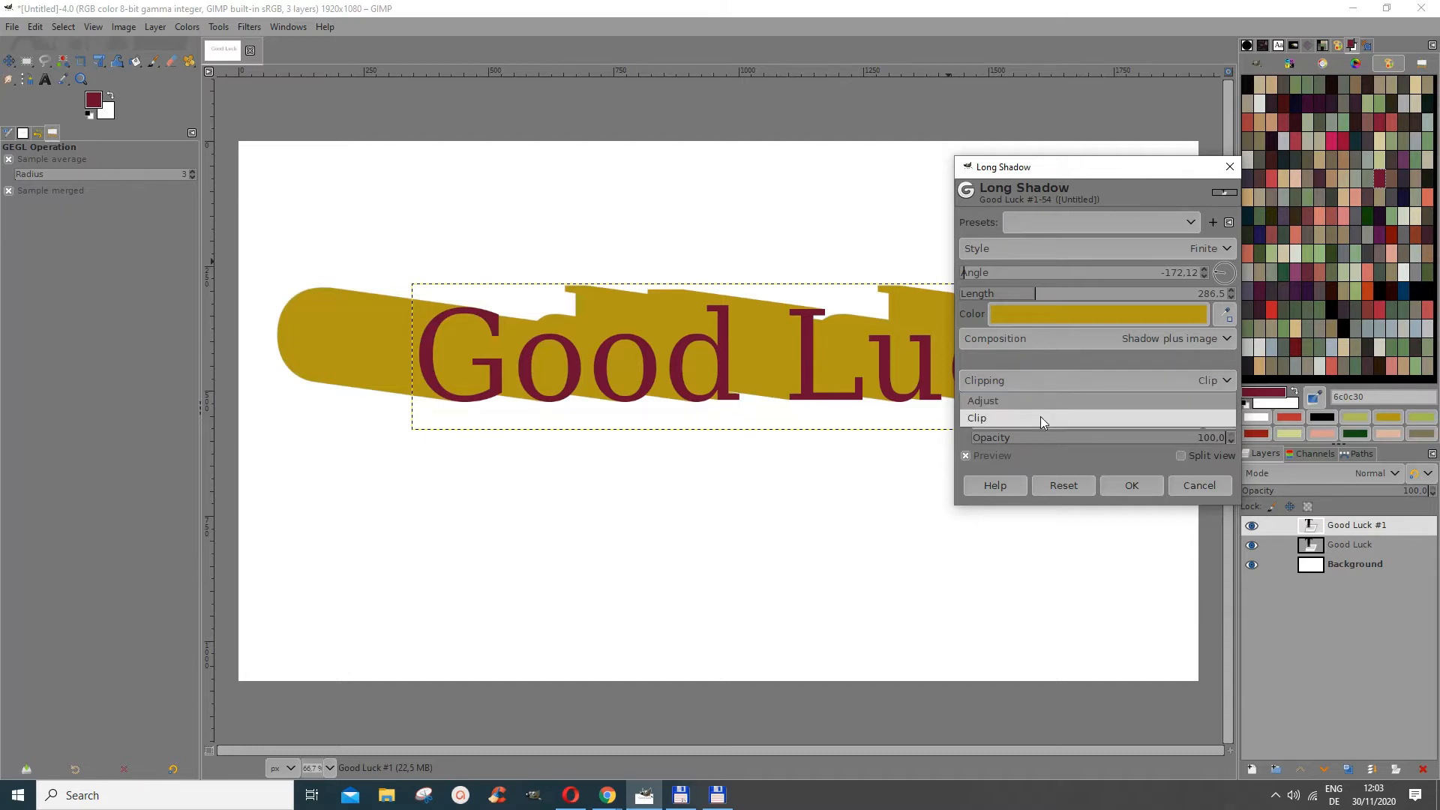
pyautogui.click(1042, 417)
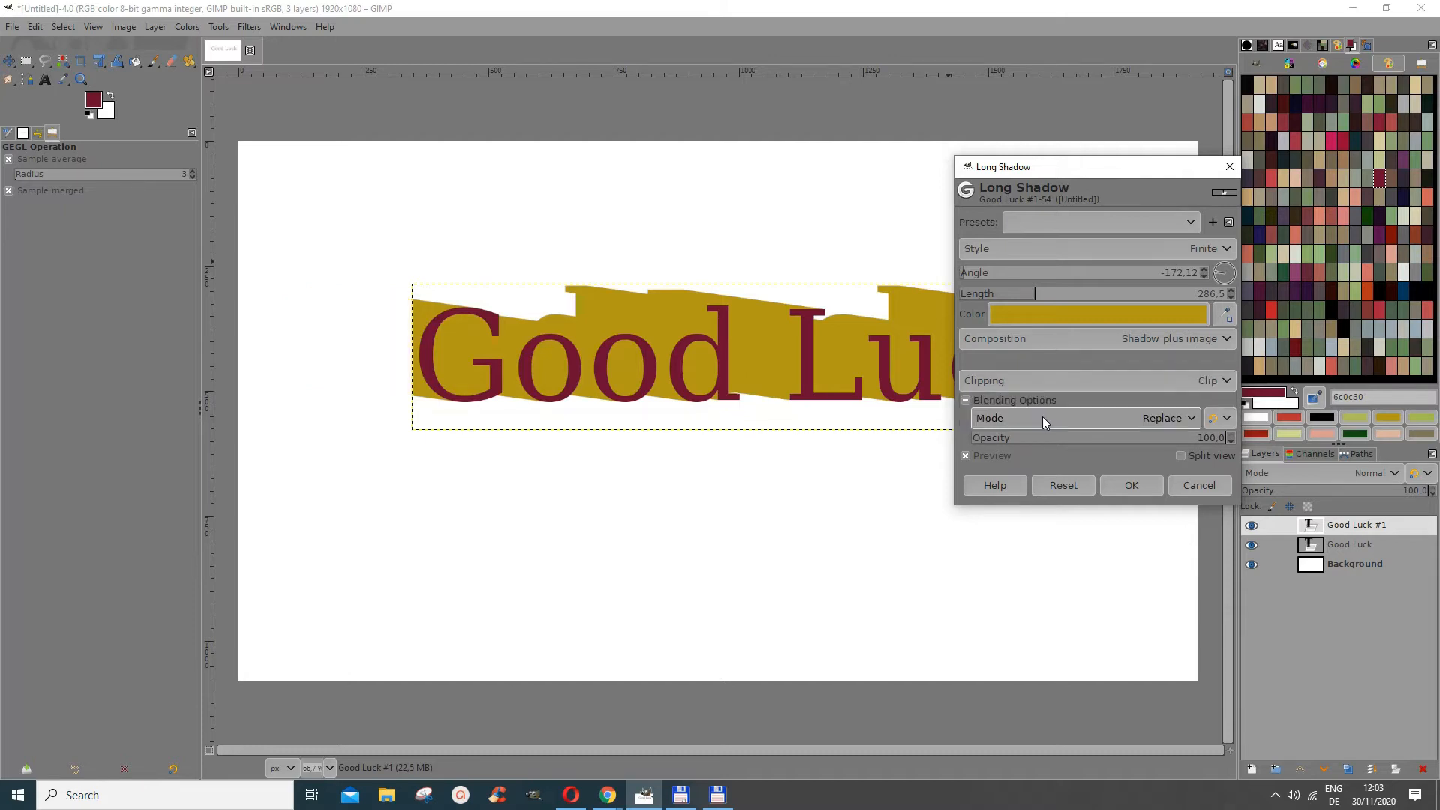
pyautogui.click(1136, 384)
pyautogui.click(1002, 403)
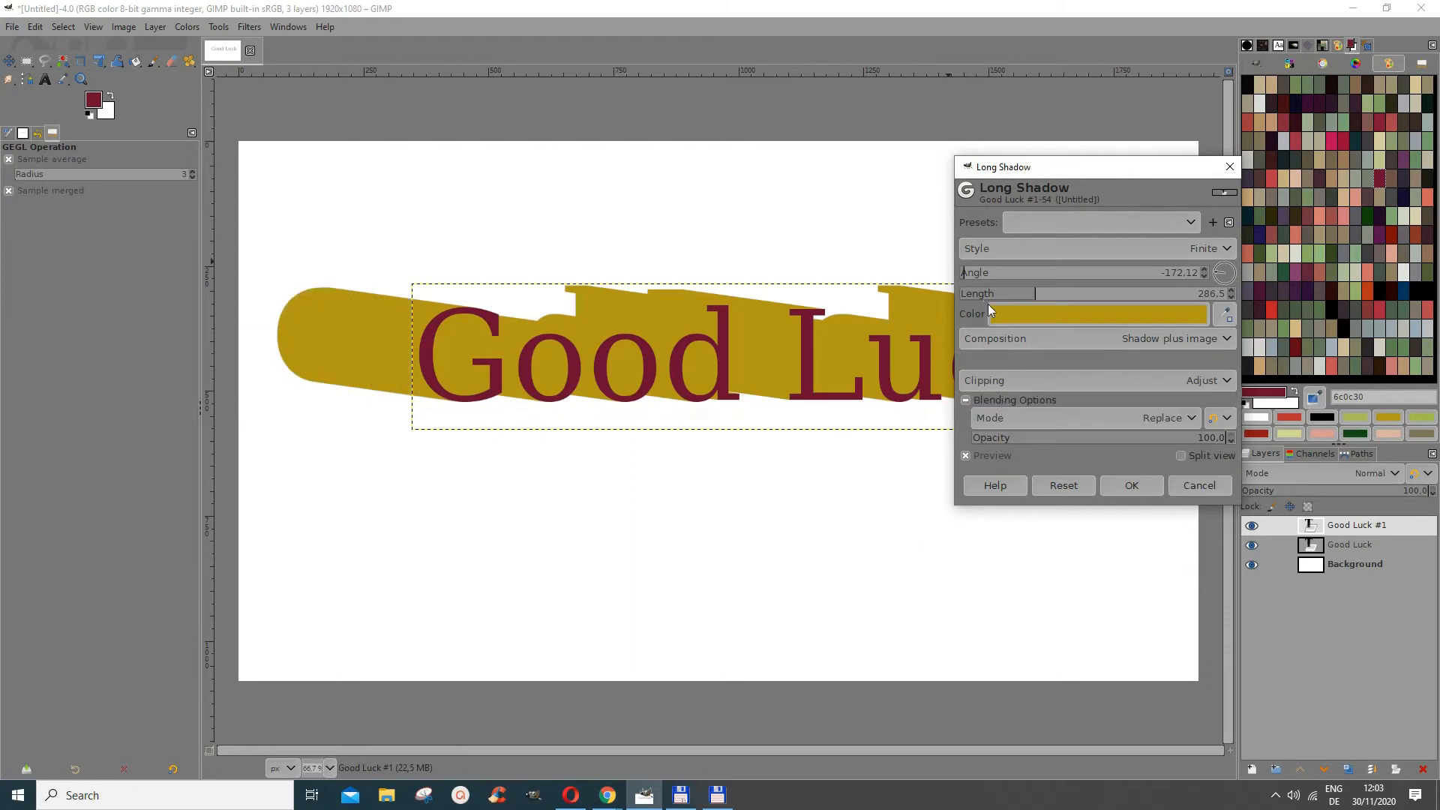
pyautogui.moveTo(988, 300); pyautogui.dragTo(968, 294)
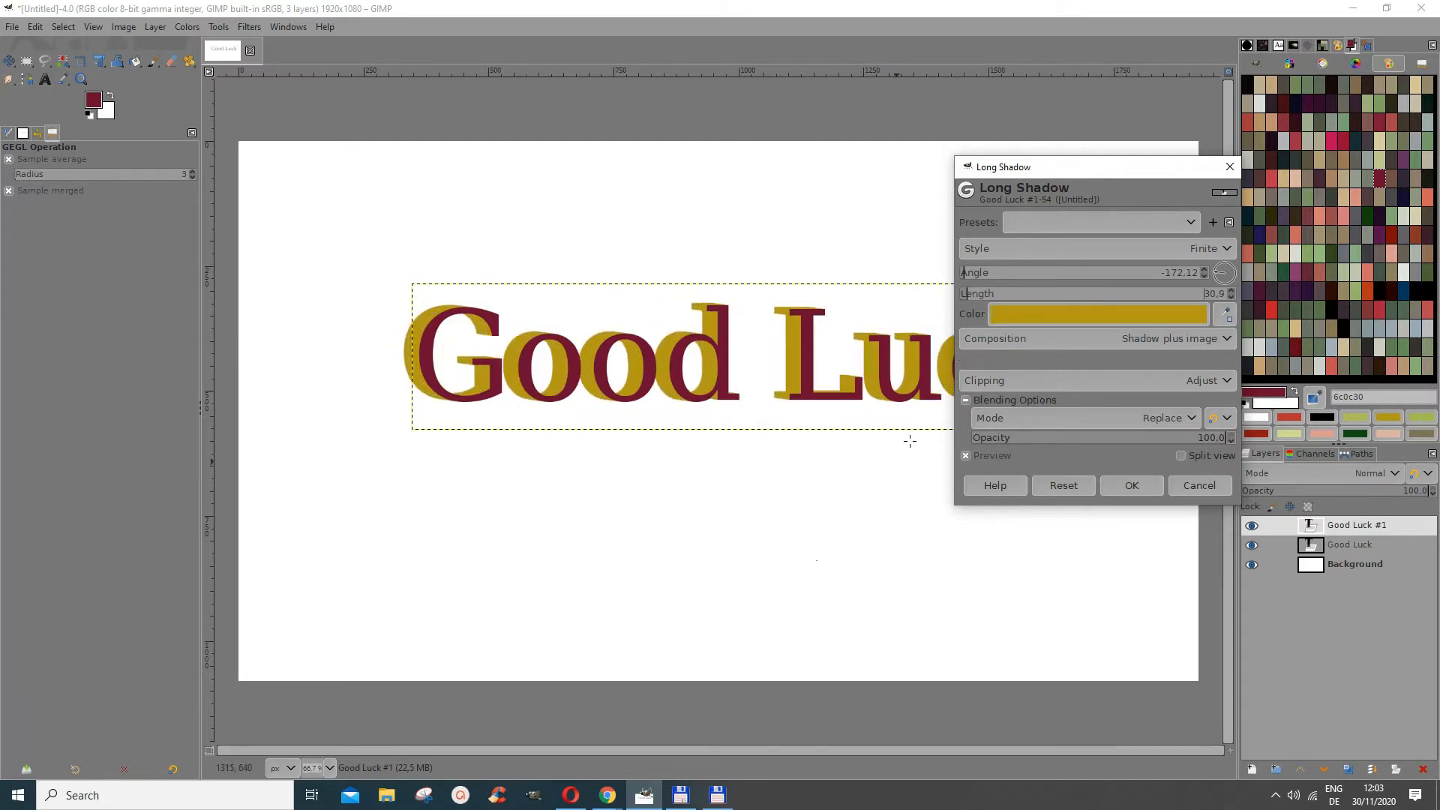
pyautogui.click(848, 527)
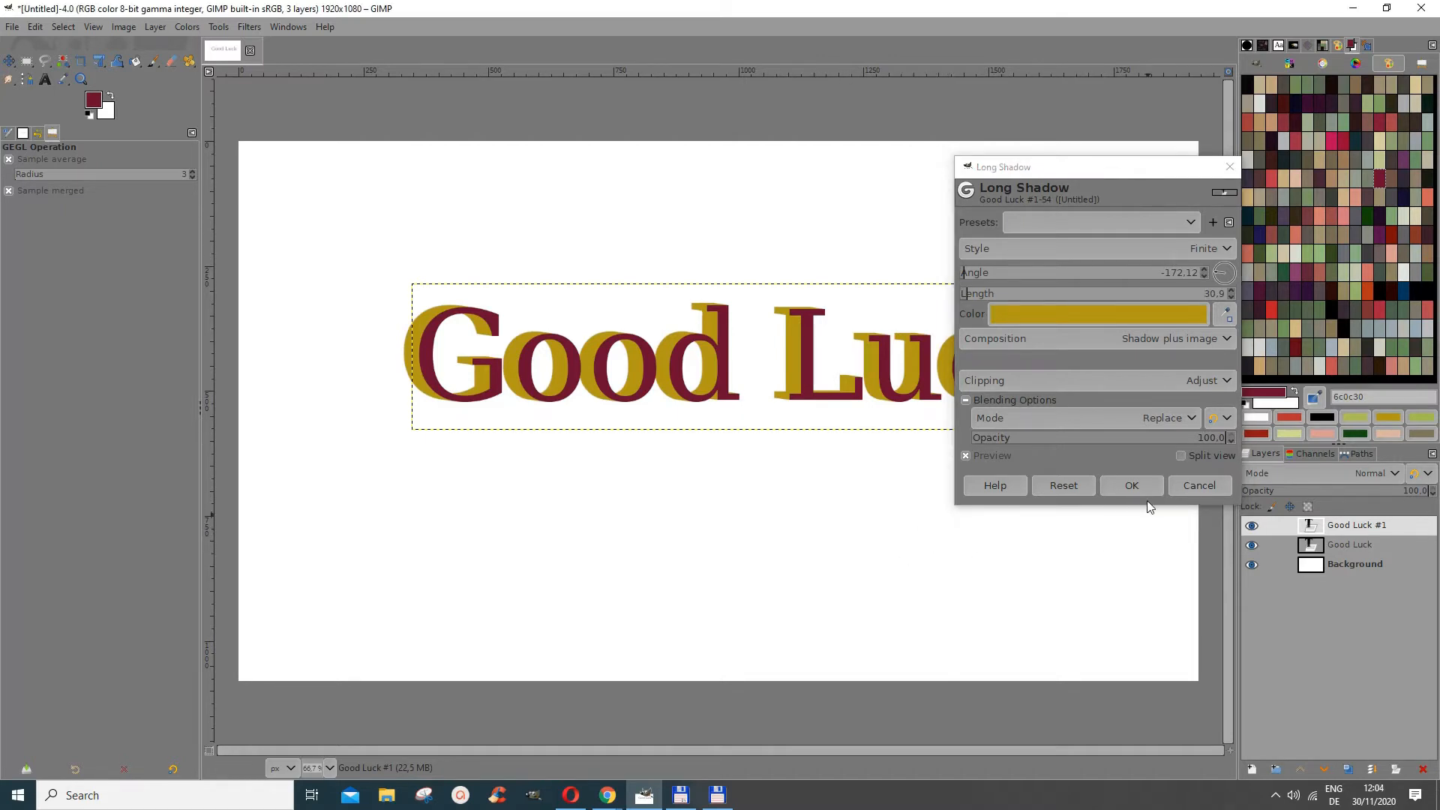
# Try blending opacities of about 59.7 and 75, set the opacity back to 100, and apply the Long Shadow filter.
pyautogui.click(1124, 438)
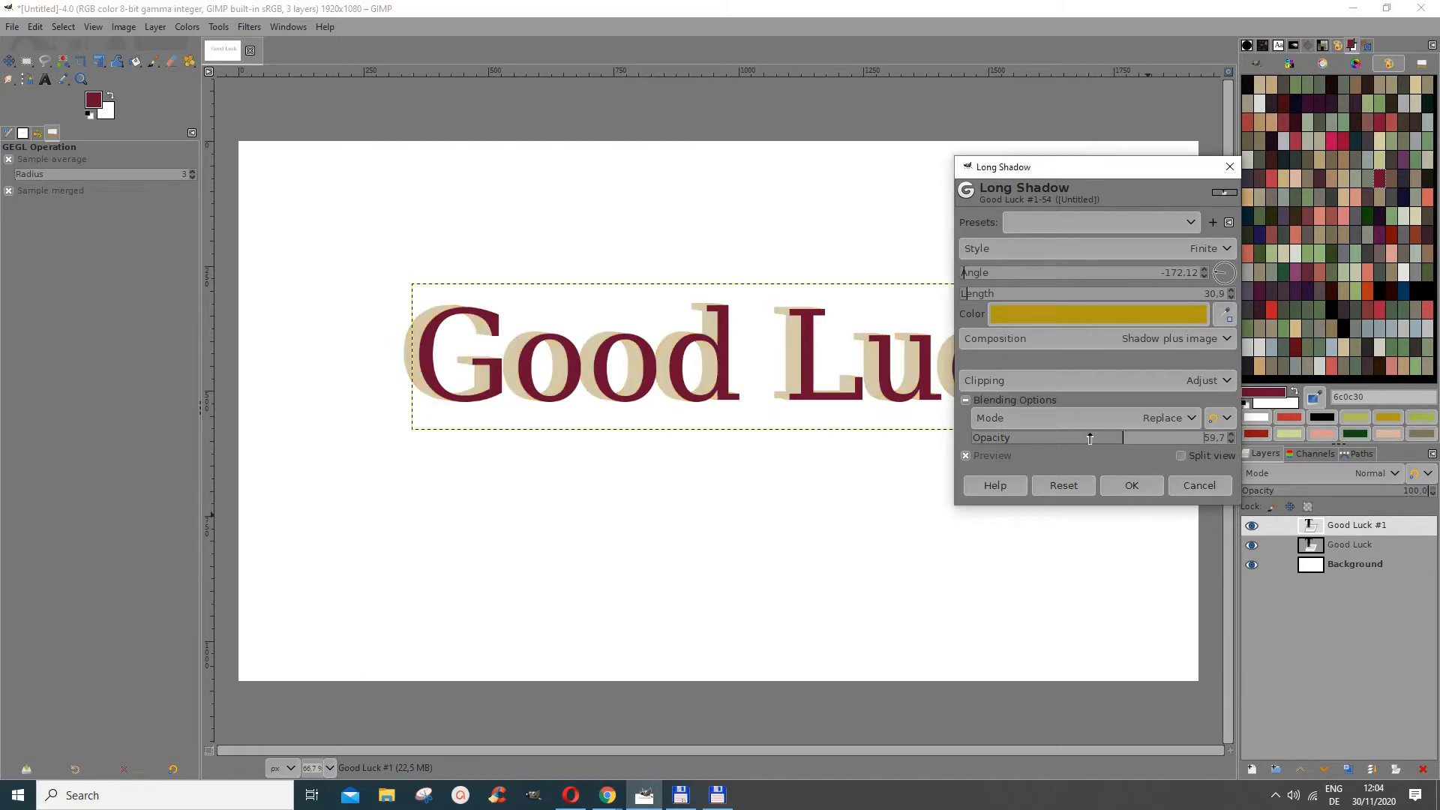
pyautogui.click(1148, 440)
pyautogui.click(1165, 439)
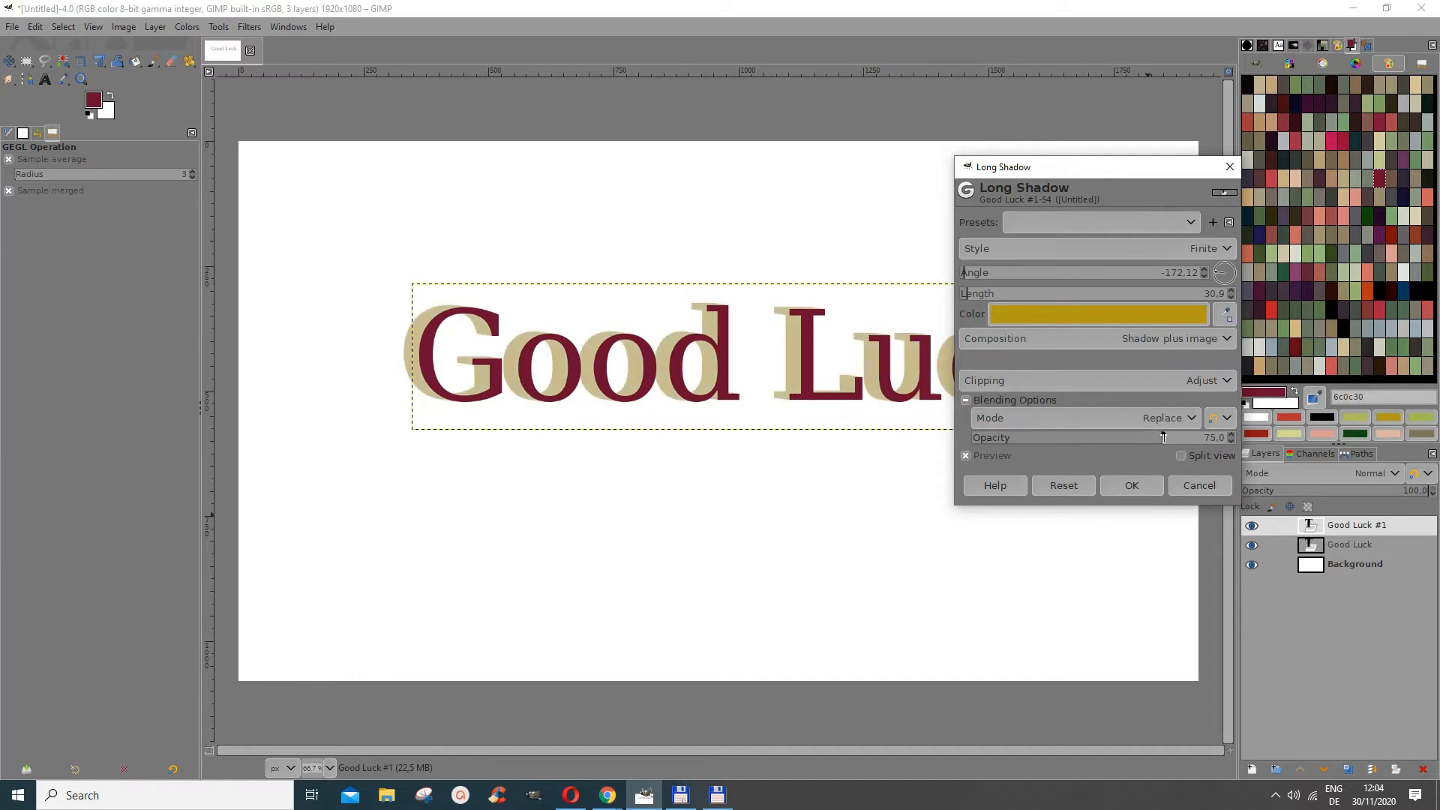
pyautogui.moveTo(1163, 437); pyautogui.dragTo(1237, 430)
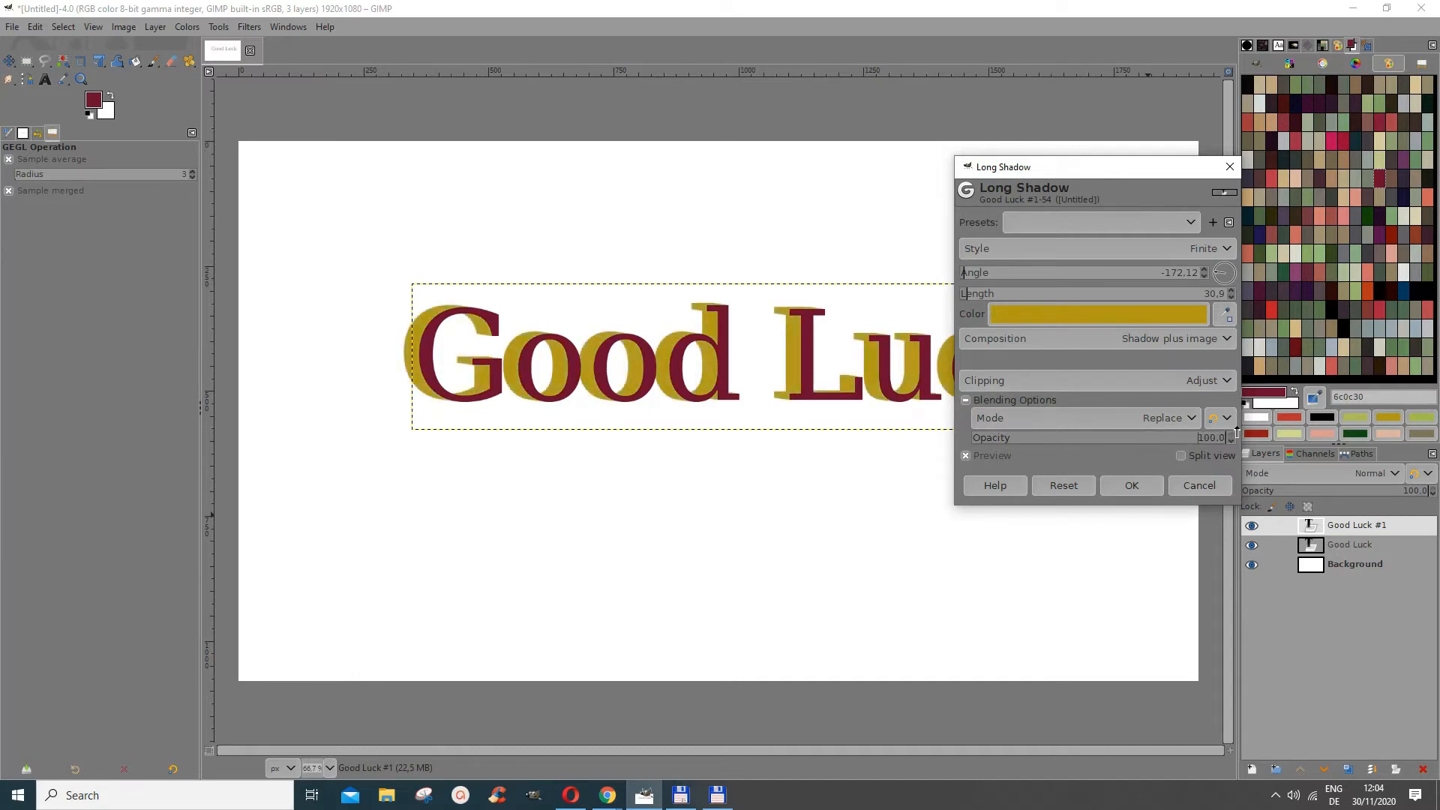
pyautogui.click(1134, 486)
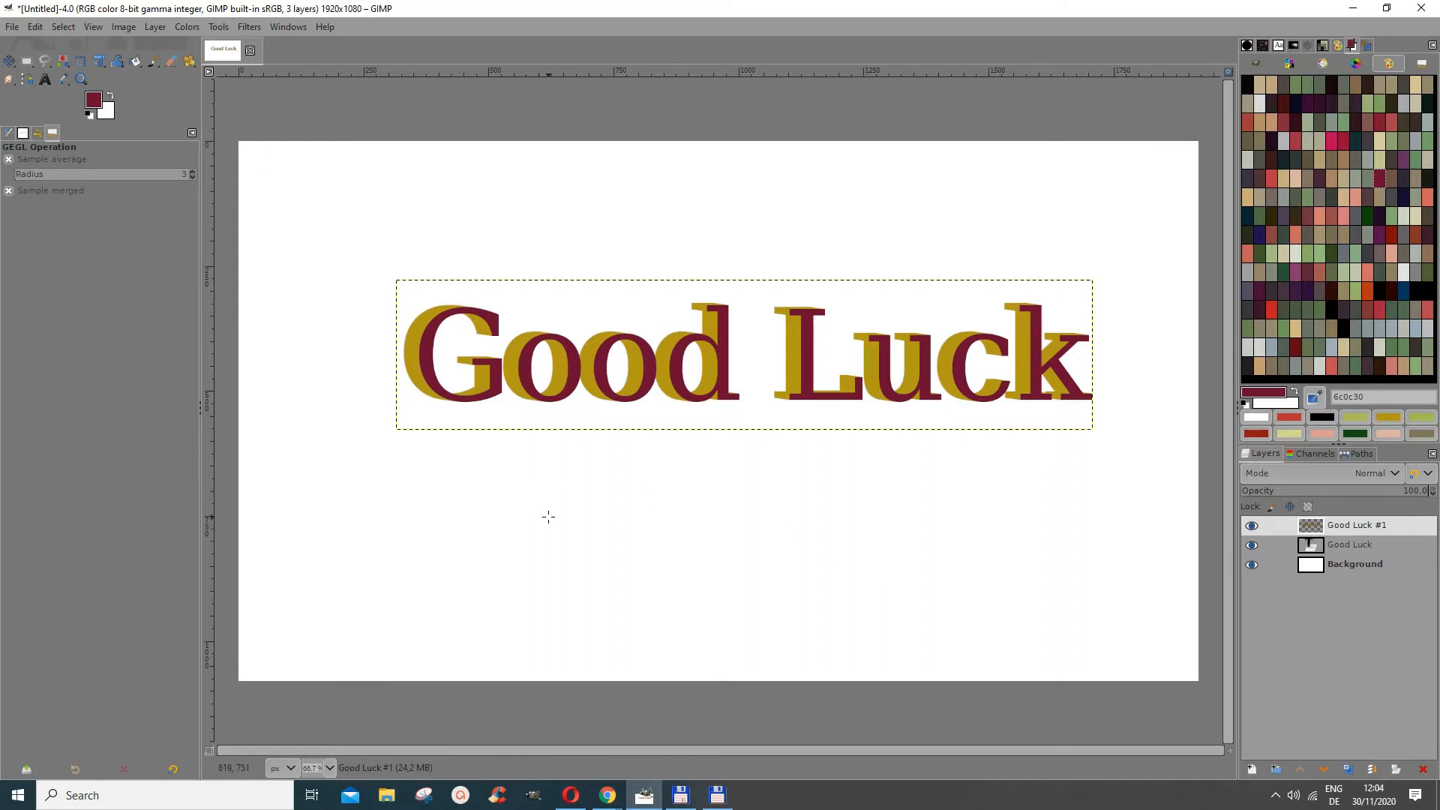
# Duplicate the shadowed Good Luck #1 layer and activate the Unified Transform tool.
pyautogui.click(1348, 770)
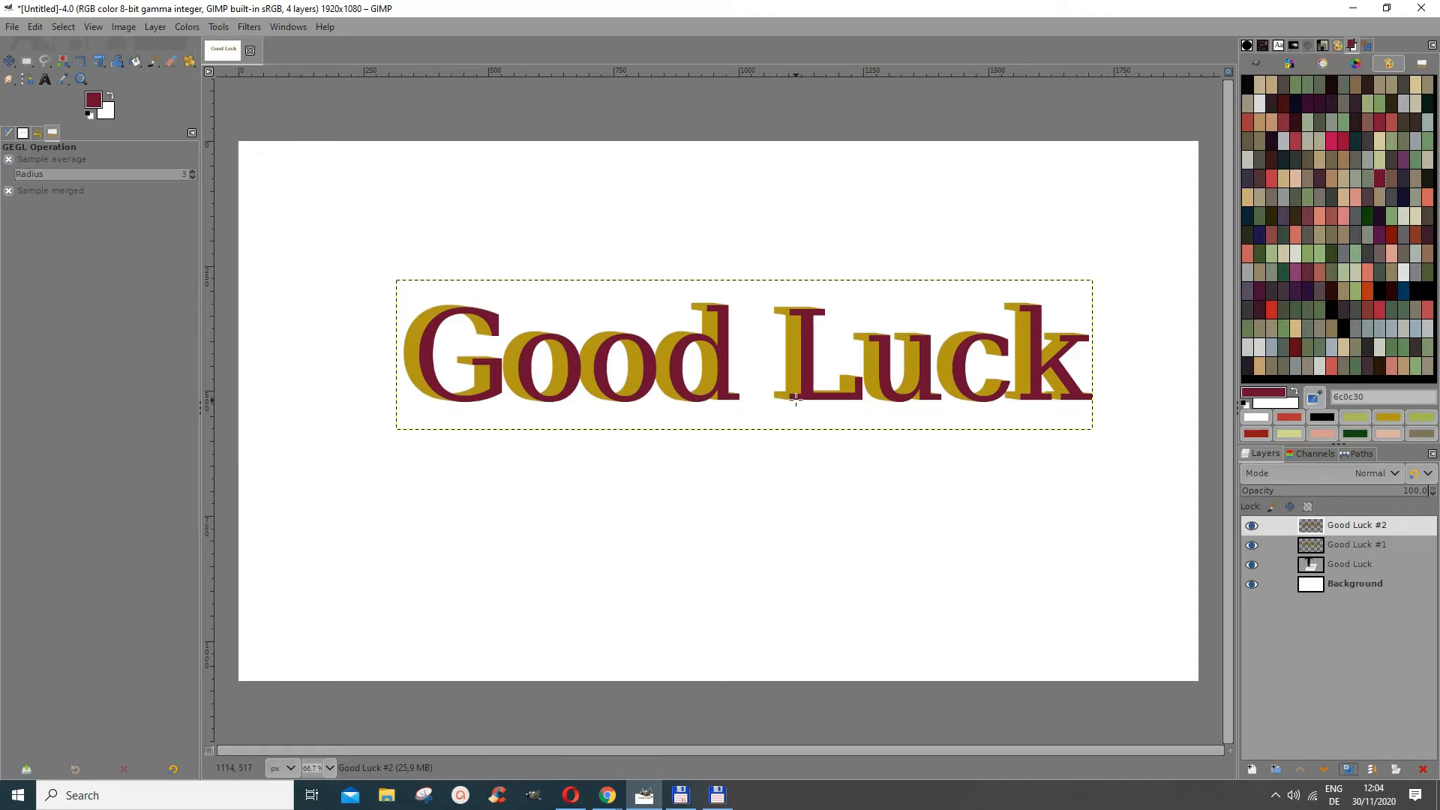
pyautogui.click(218, 27)
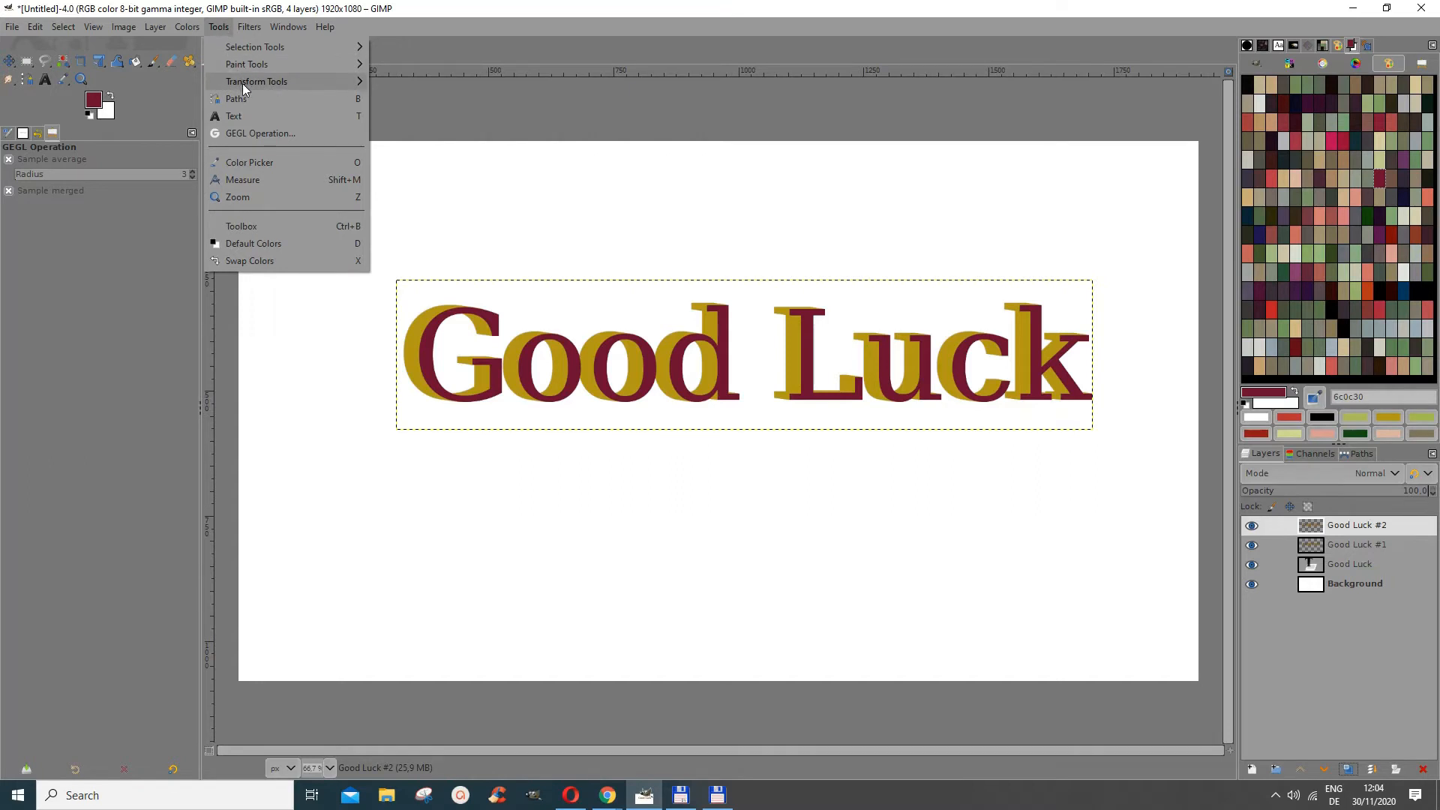
pyautogui.moveTo(242, 83)
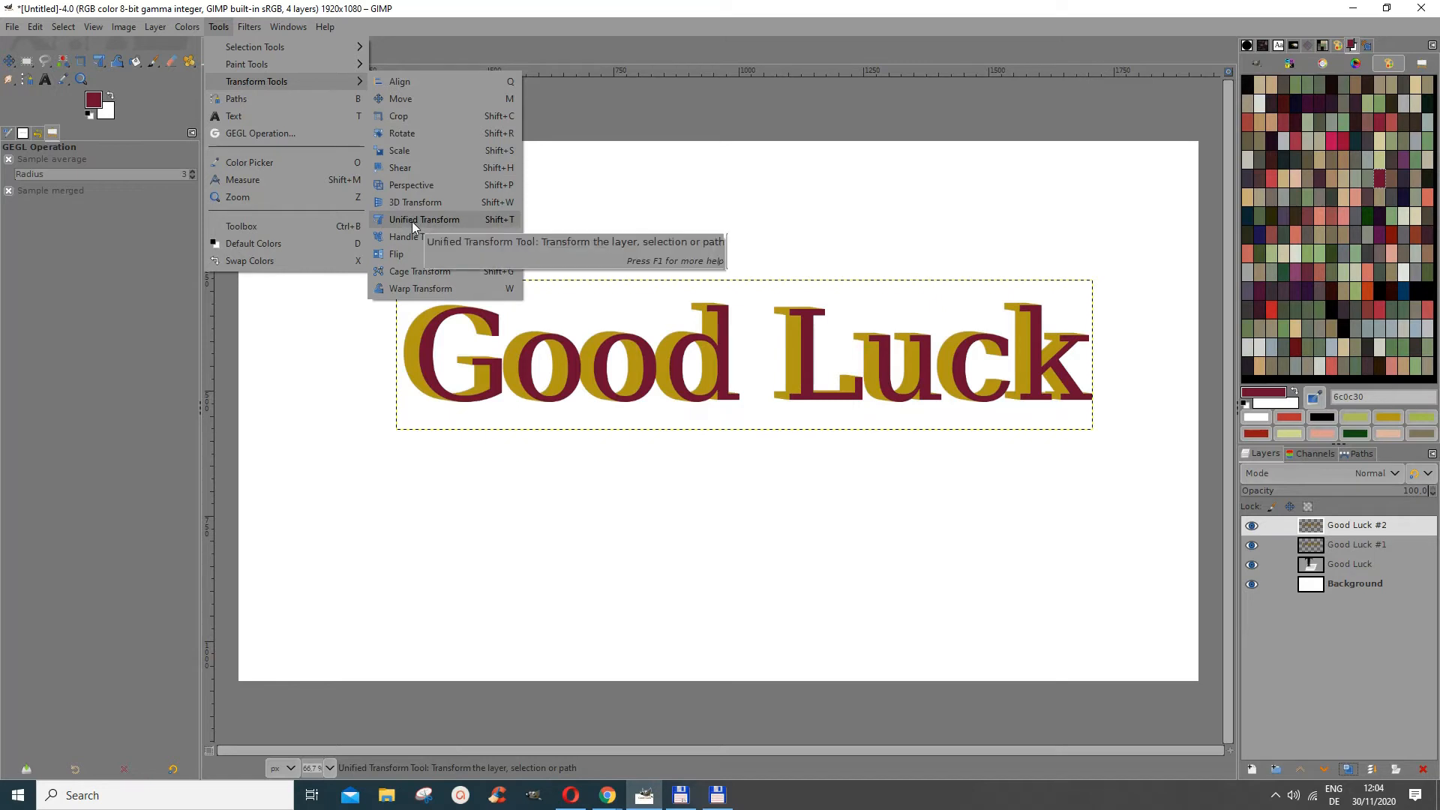
pyautogui.click(79, 270)
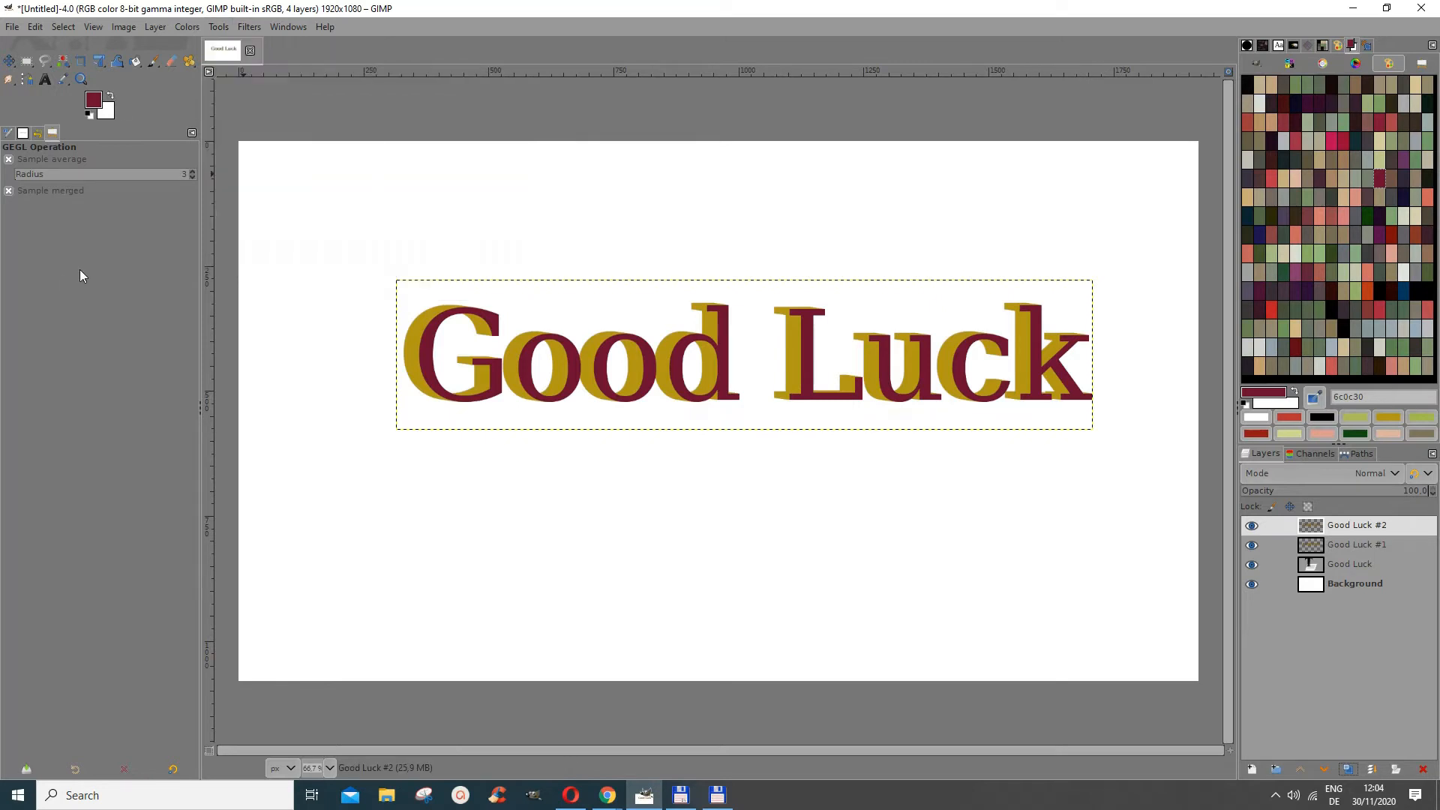
pyautogui.rightClick(105, 66)
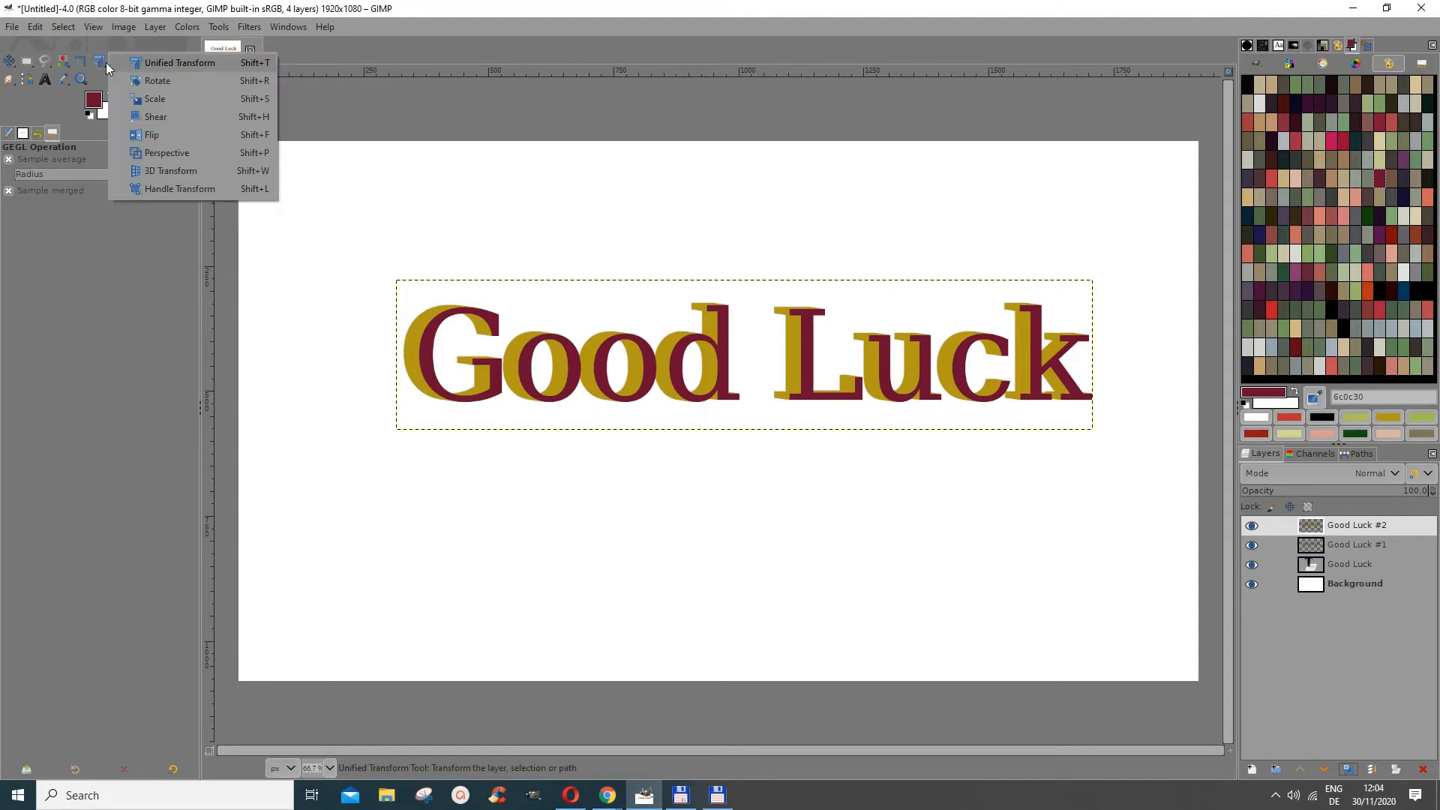
pyautogui.click(173, 65)
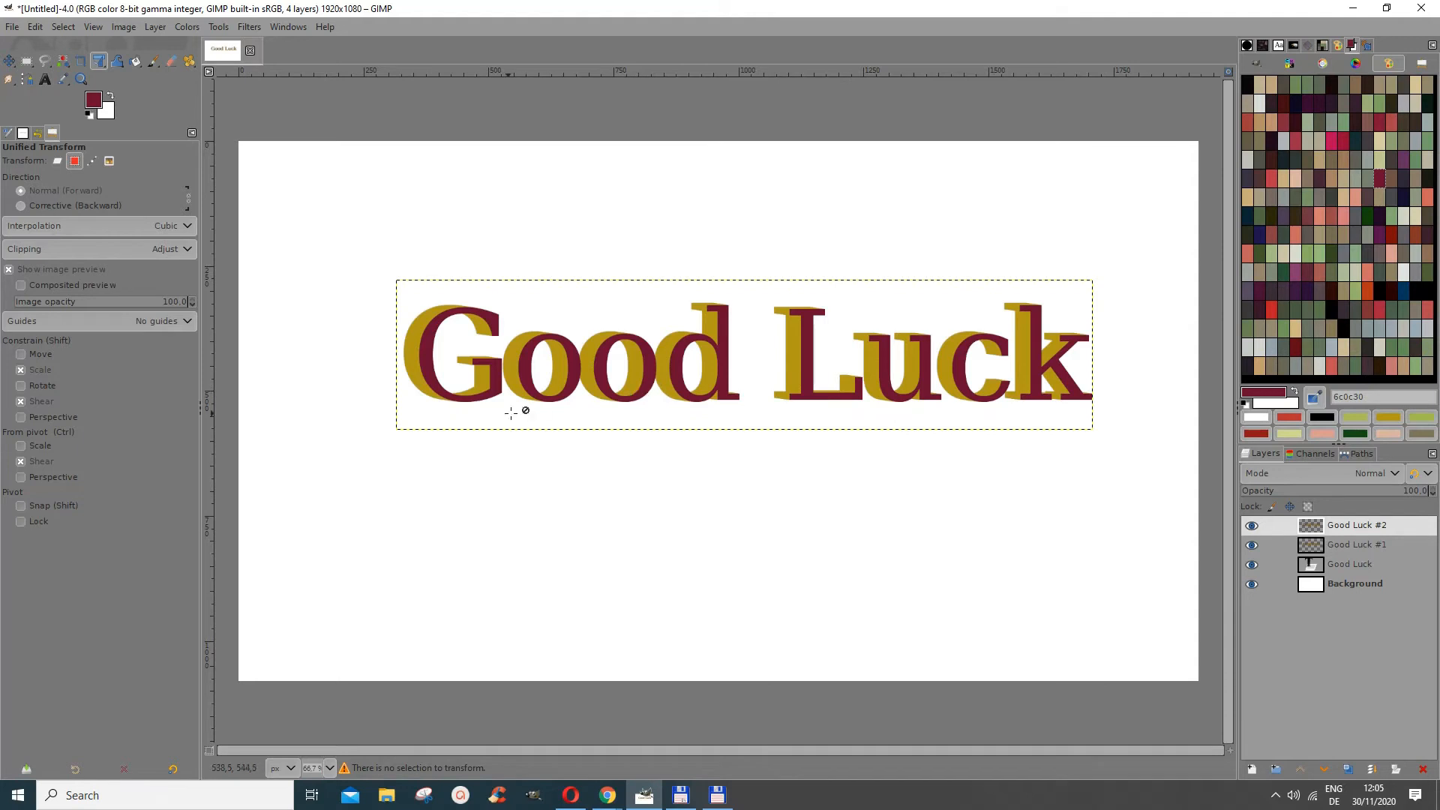
# Set Unified Transform to act on the layer and start transforming the topmost Good Luck copy.
pyautogui.click(449, 405)
pyautogui.click(58, 161)
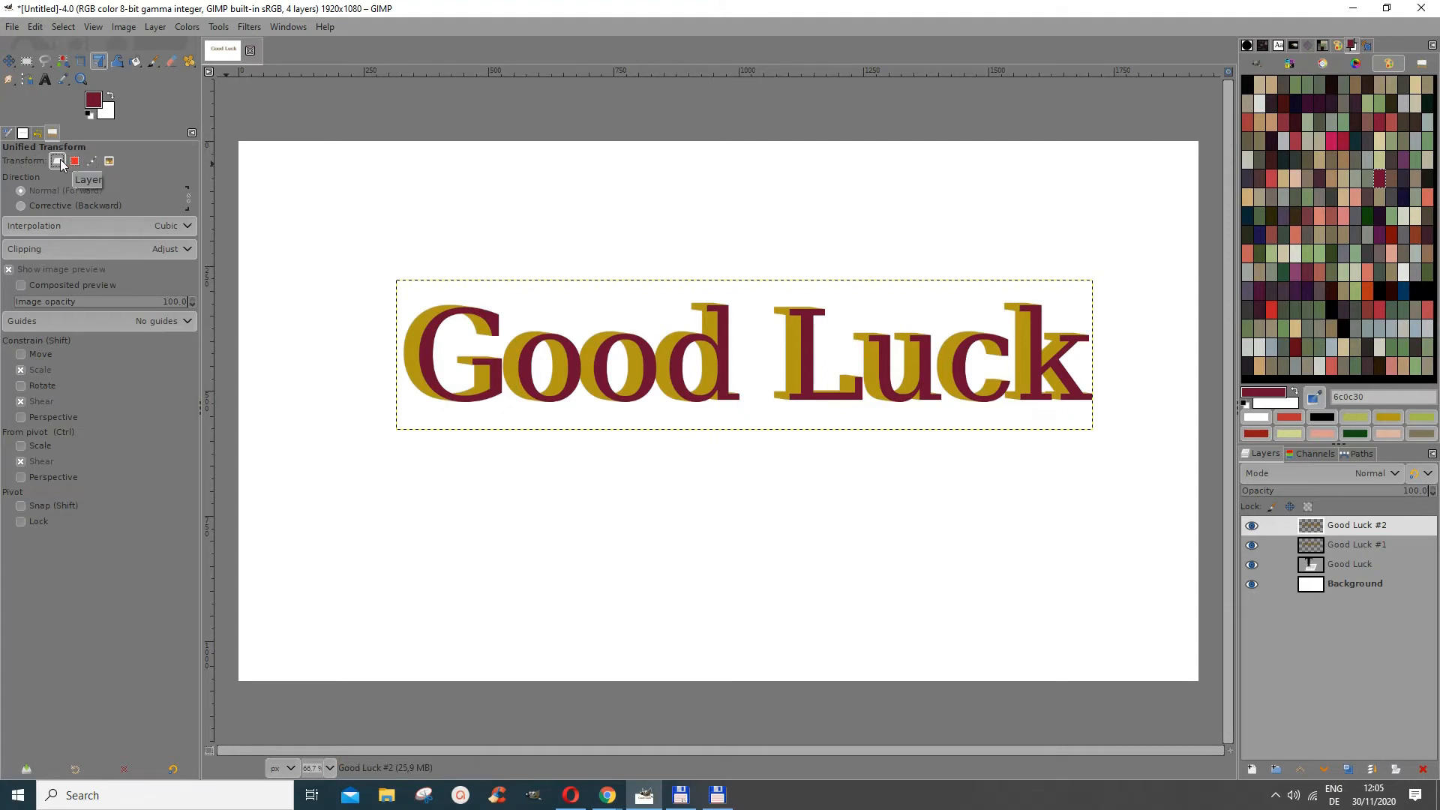
pyautogui.click(494, 363)
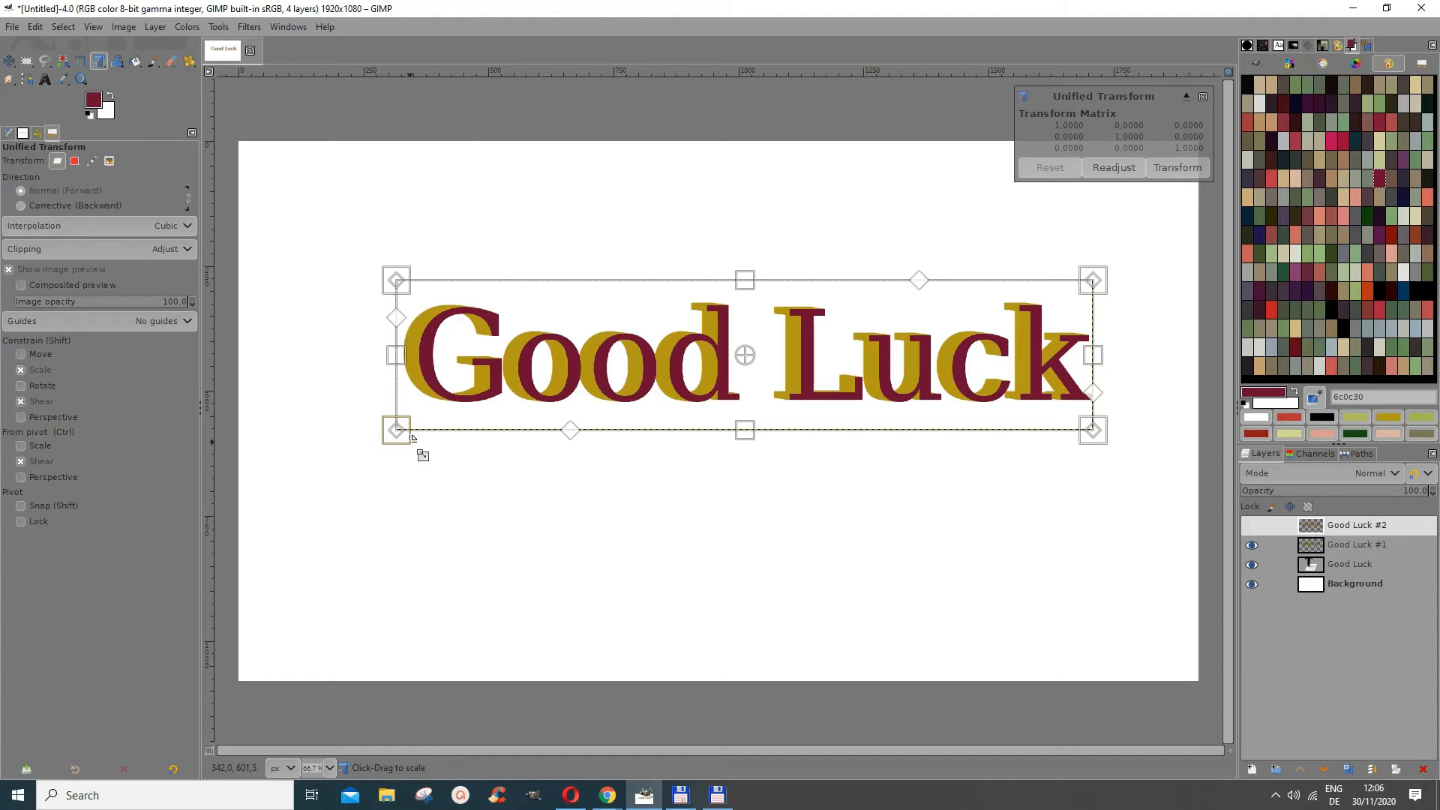
# Enlarge the topmost copy proportionally to a scale of about 1.05 and hide the two Good Luck layers beneath it.
pyautogui.moveTo(412, 437); pyautogui.dragTo(381, 457)
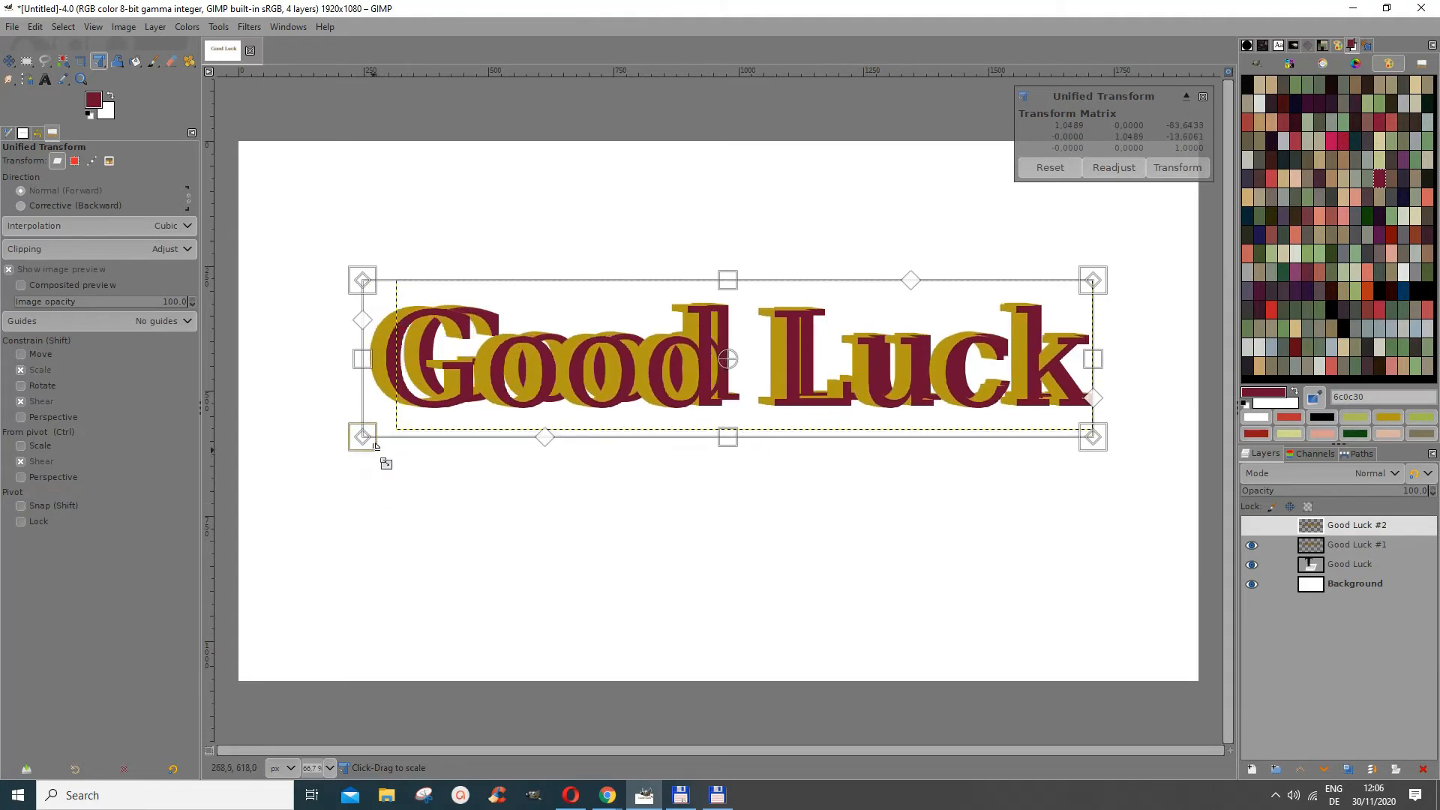
pyautogui.click(1253, 546)
pyautogui.click(1252, 565)
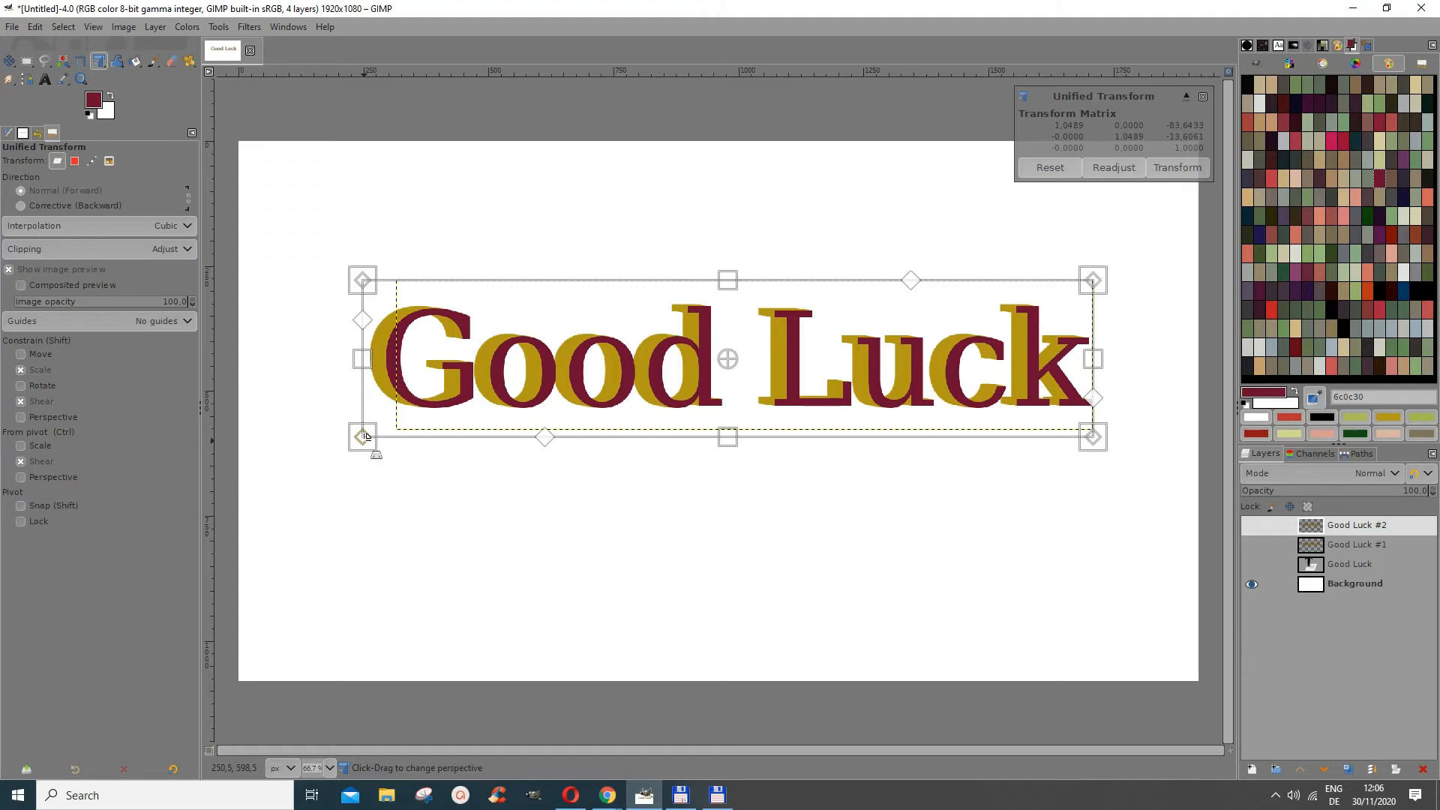
# Try a perspective distortion by pulling the text layer's lower-left corner inward, and undo it.
pyautogui.moveTo(366, 436); pyautogui.dragTo(453, 440)
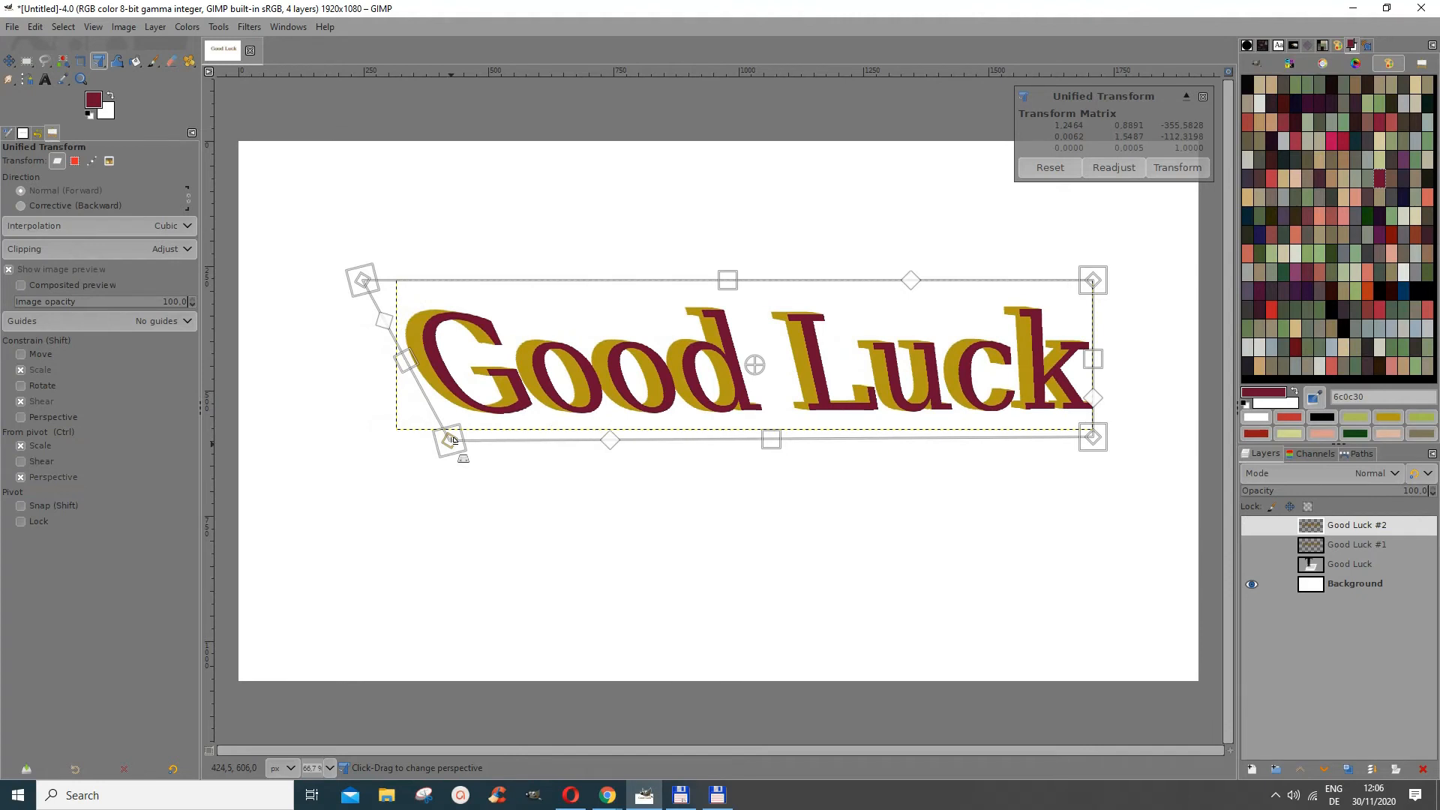
pyautogui.hotkey('ctrl', 'z')
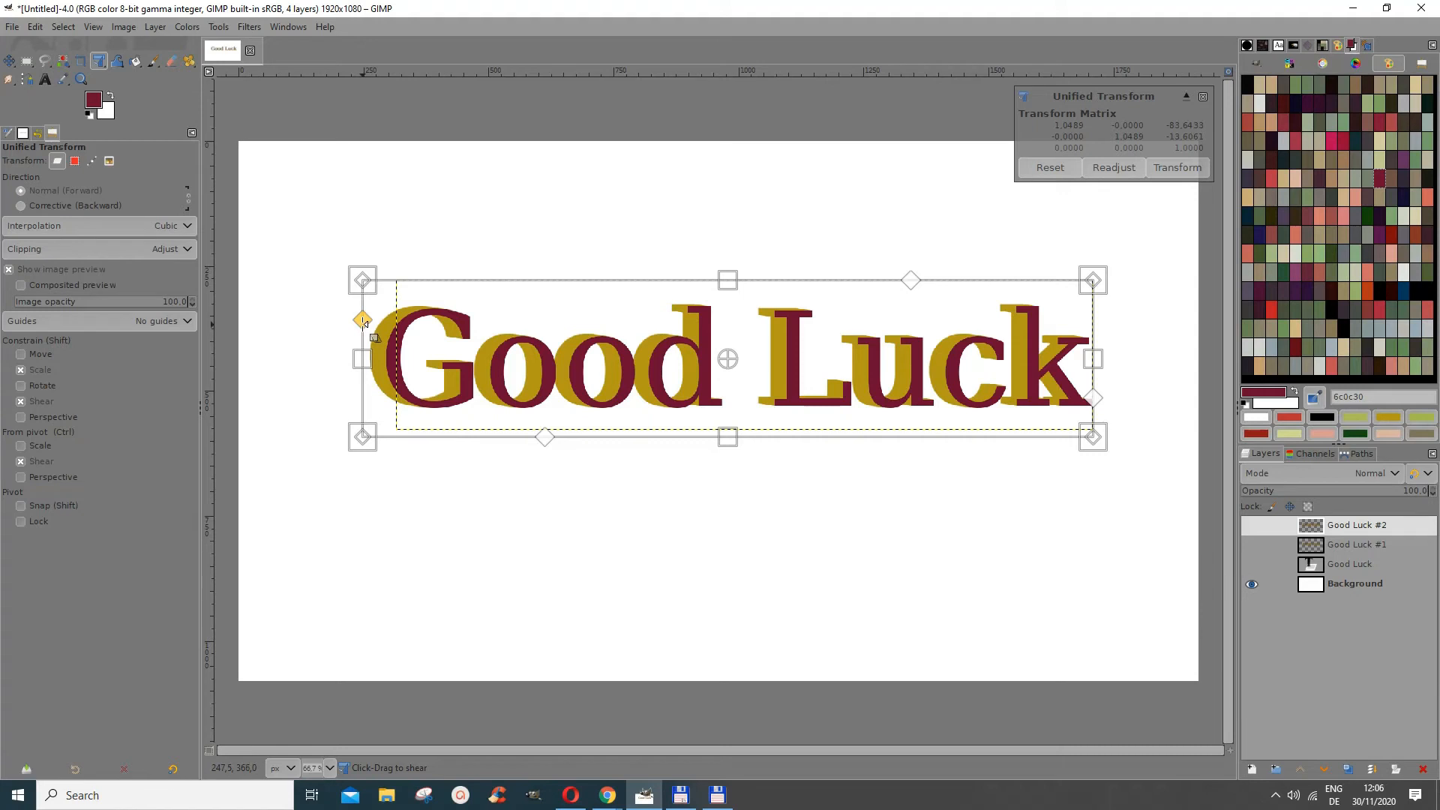
# Shear the text layer slightly along its left edge and move it about 63 px right and 10 px up.
pyautogui.moveTo(363, 322)
pyautogui.mouseDown()
pyautogui.moveTo(461, 291)
pyautogui.moveTo(363, 319)
pyautogui.mouseUp()
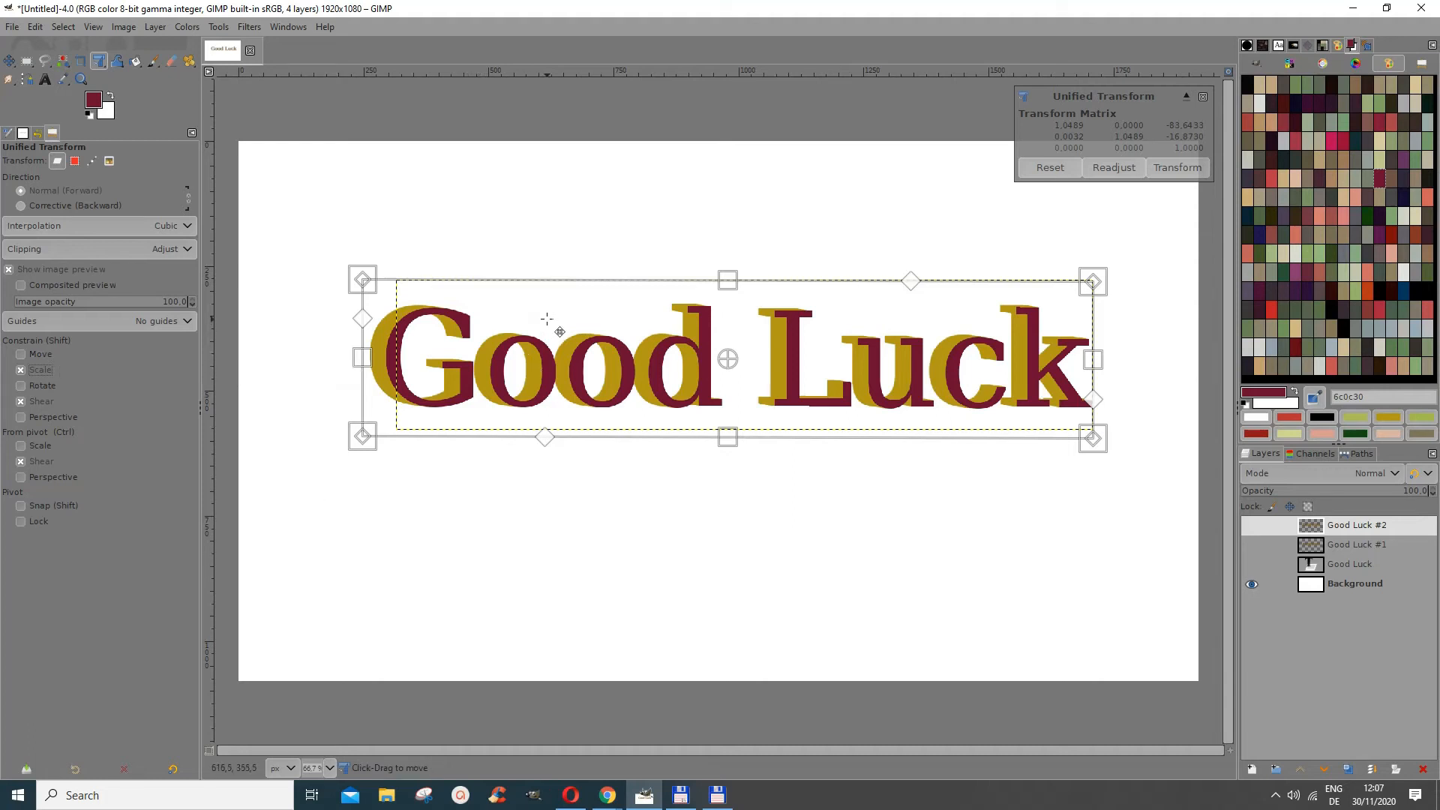
pyautogui.moveTo(547, 319); pyautogui.dragTo(579, 311)
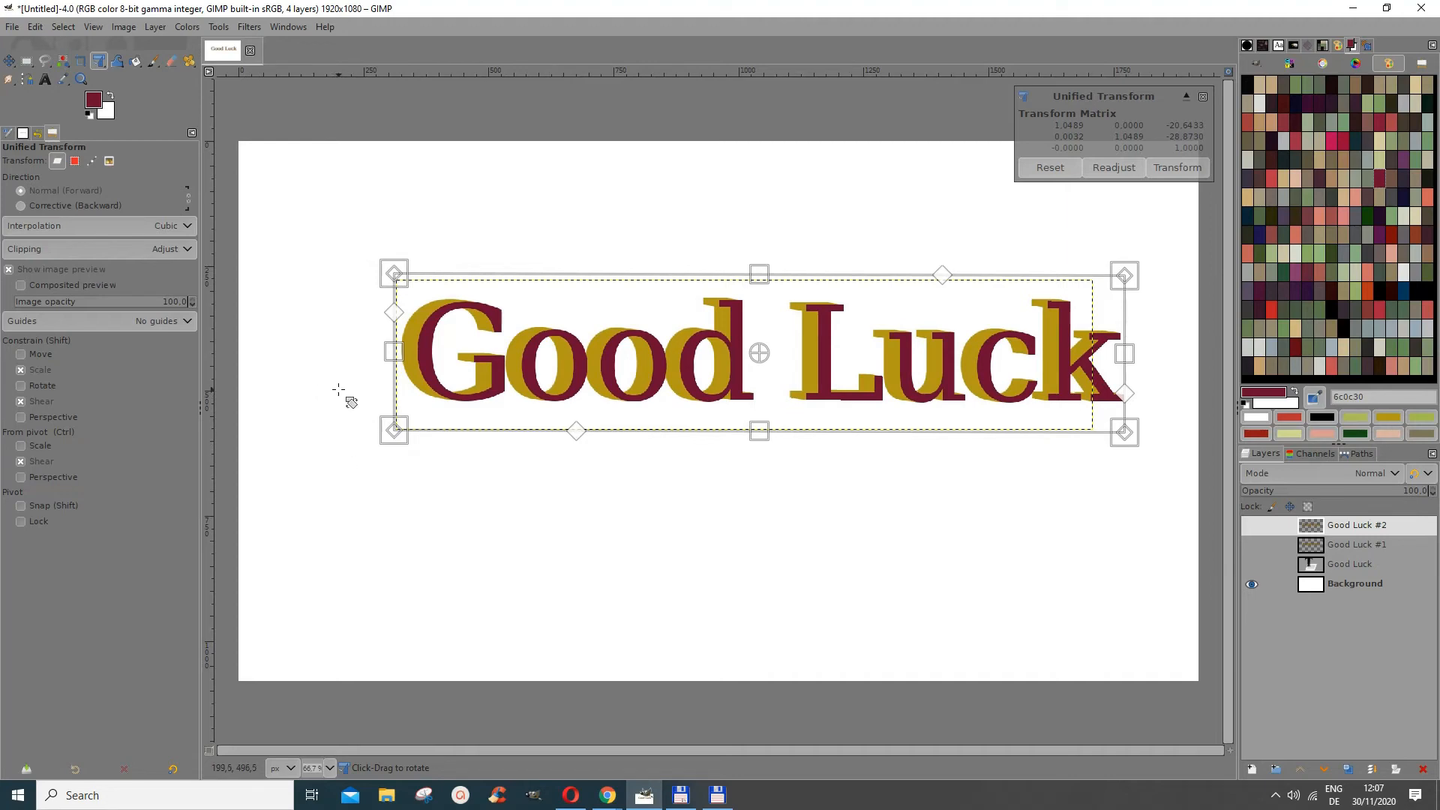
# Rotate the text slightly about its centre, and rotate it slightly counterclockwise about a pivot placed just outside its upper-left corner.
pyautogui.moveTo(338, 391)
pyautogui.mouseDown()
pyautogui.moveTo(344, 457)
pyautogui.moveTo(547, 592)
pyautogui.moveTo(551, 653)
pyautogui.moveTo(369, 460)
pyautogui.moveTo(315, 332)
pyautogui.moveTo(321, 375)
pyautogui.moveTo(348, 231)
pyautogui.moveTo(352, 394)
pyautogui.mouseUp()
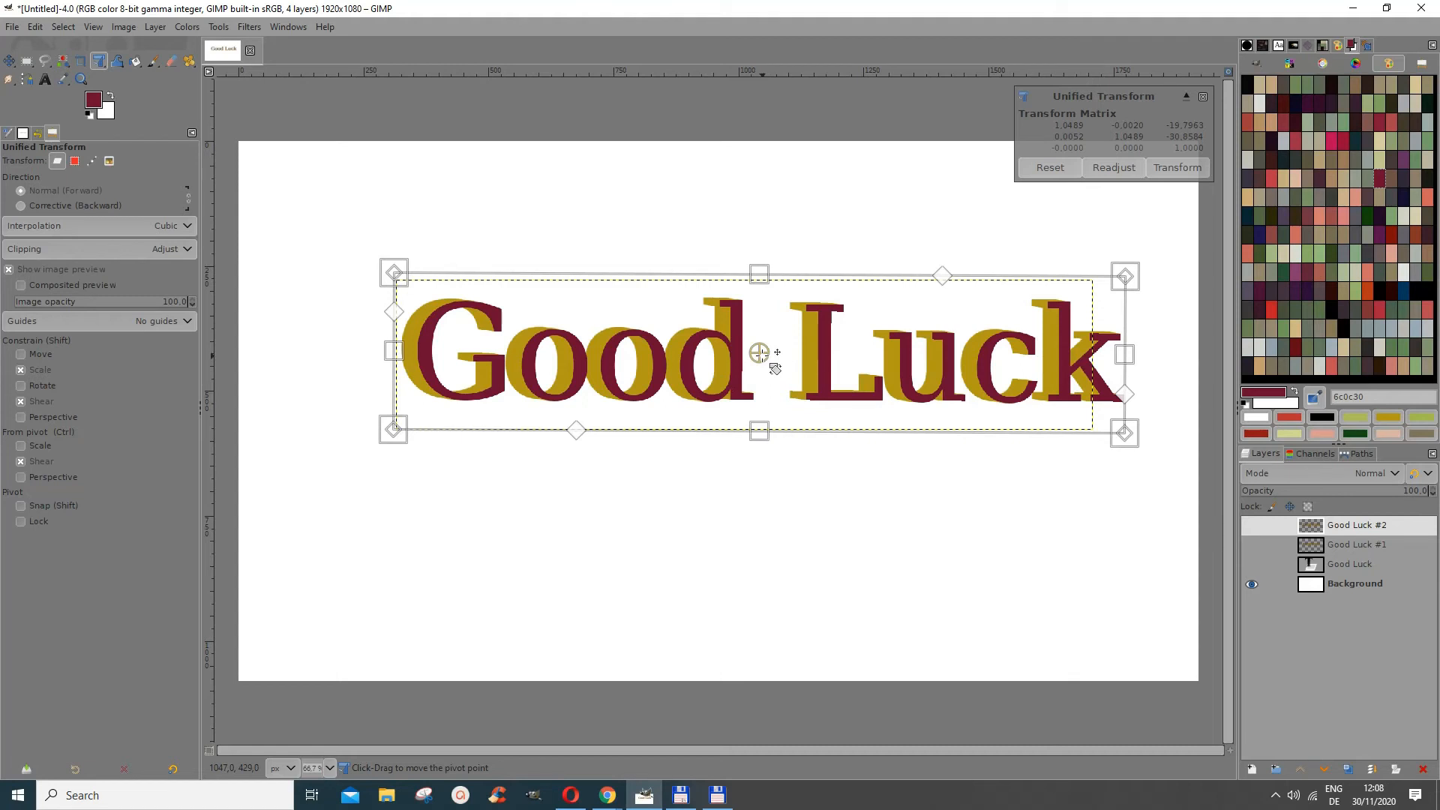
pyautogui.moveTo(777, 352); pyautogui.dragTo(384, 268)
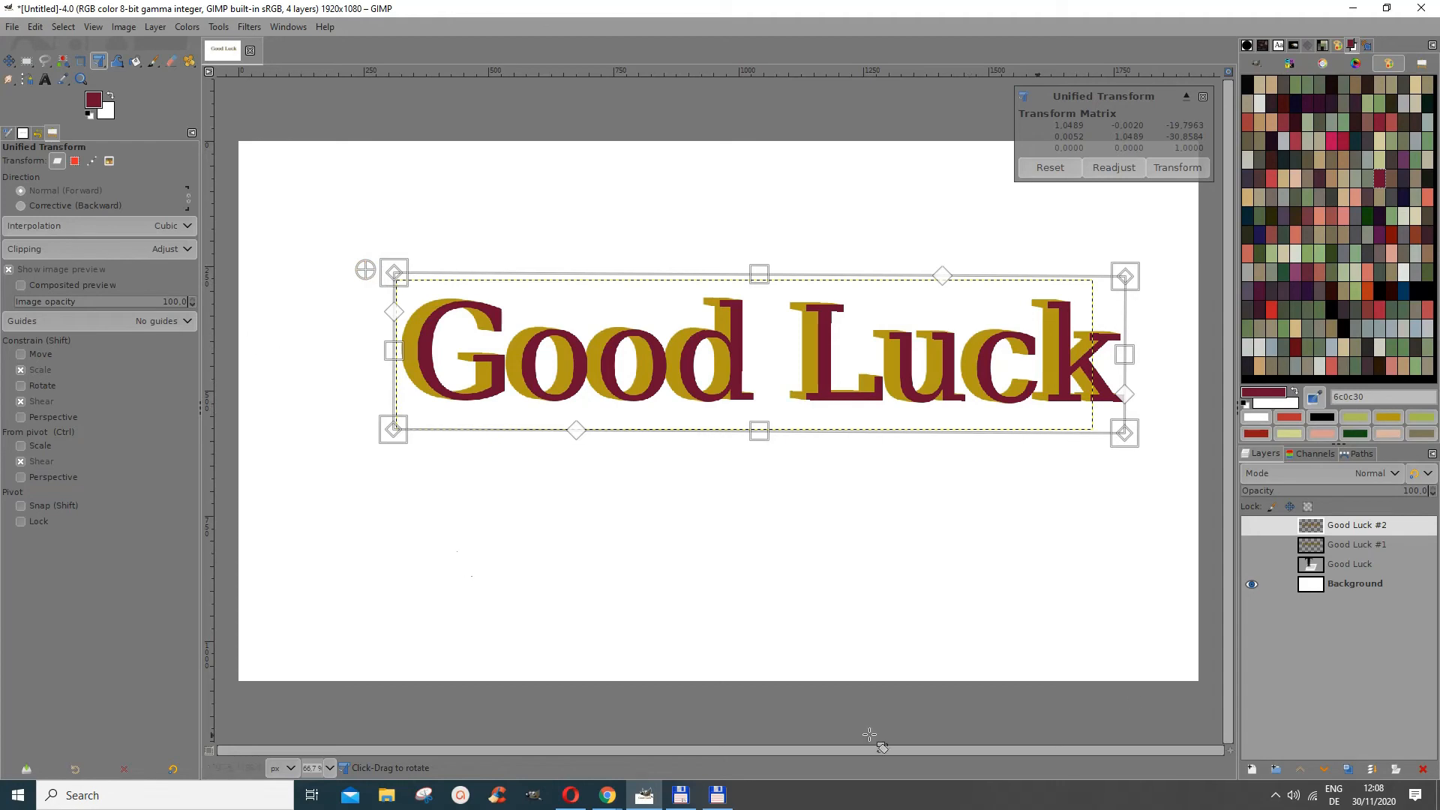
pyautogui.moveTo(1161, 368); pyautogui.dragTo(989, 341)
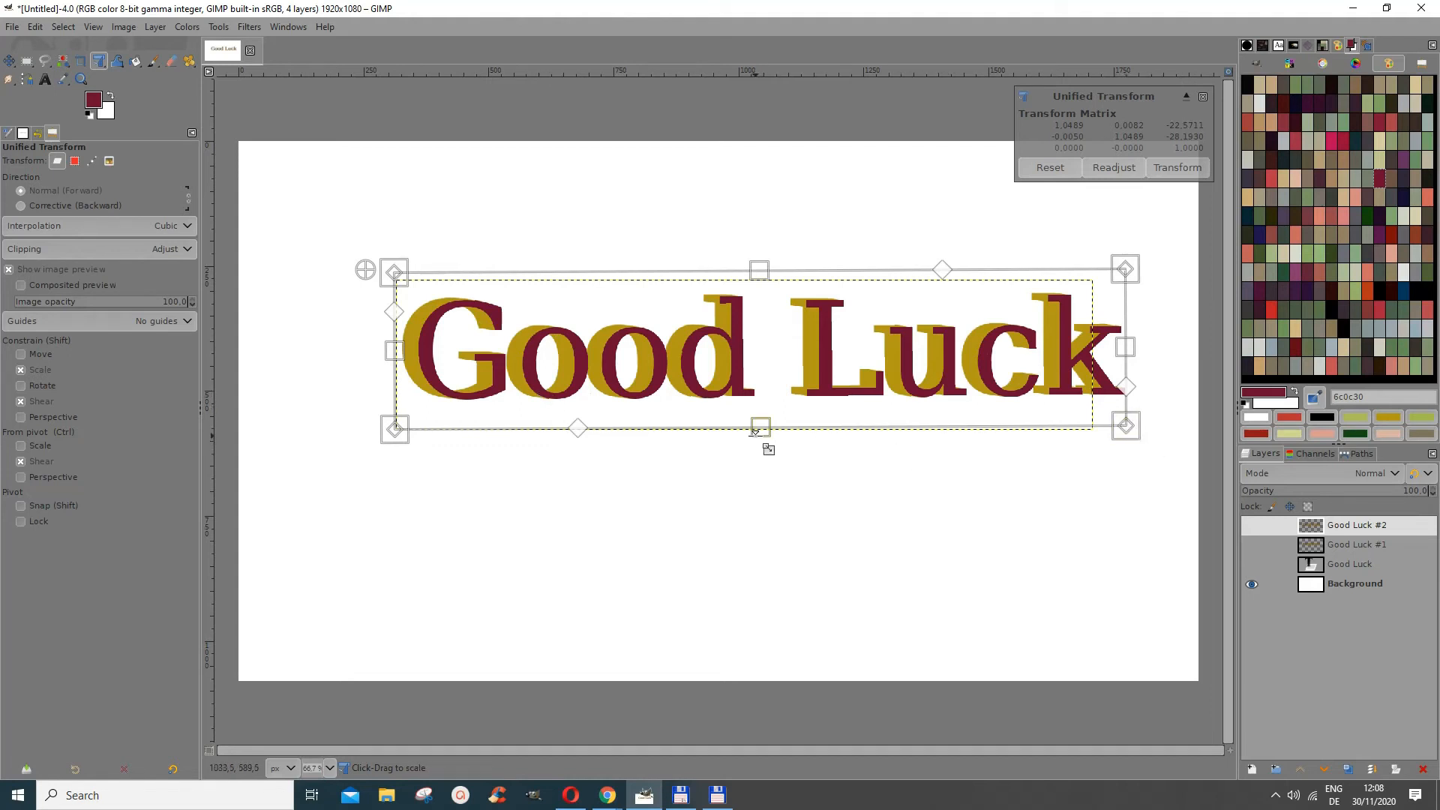
# Shrink the text to a scale of about 0.73 and rotate it around a pivot moved farther up until it runs steeply downward.
pyautogui.moveTo(756, 432); pyautogui.dragTo(731, 383)
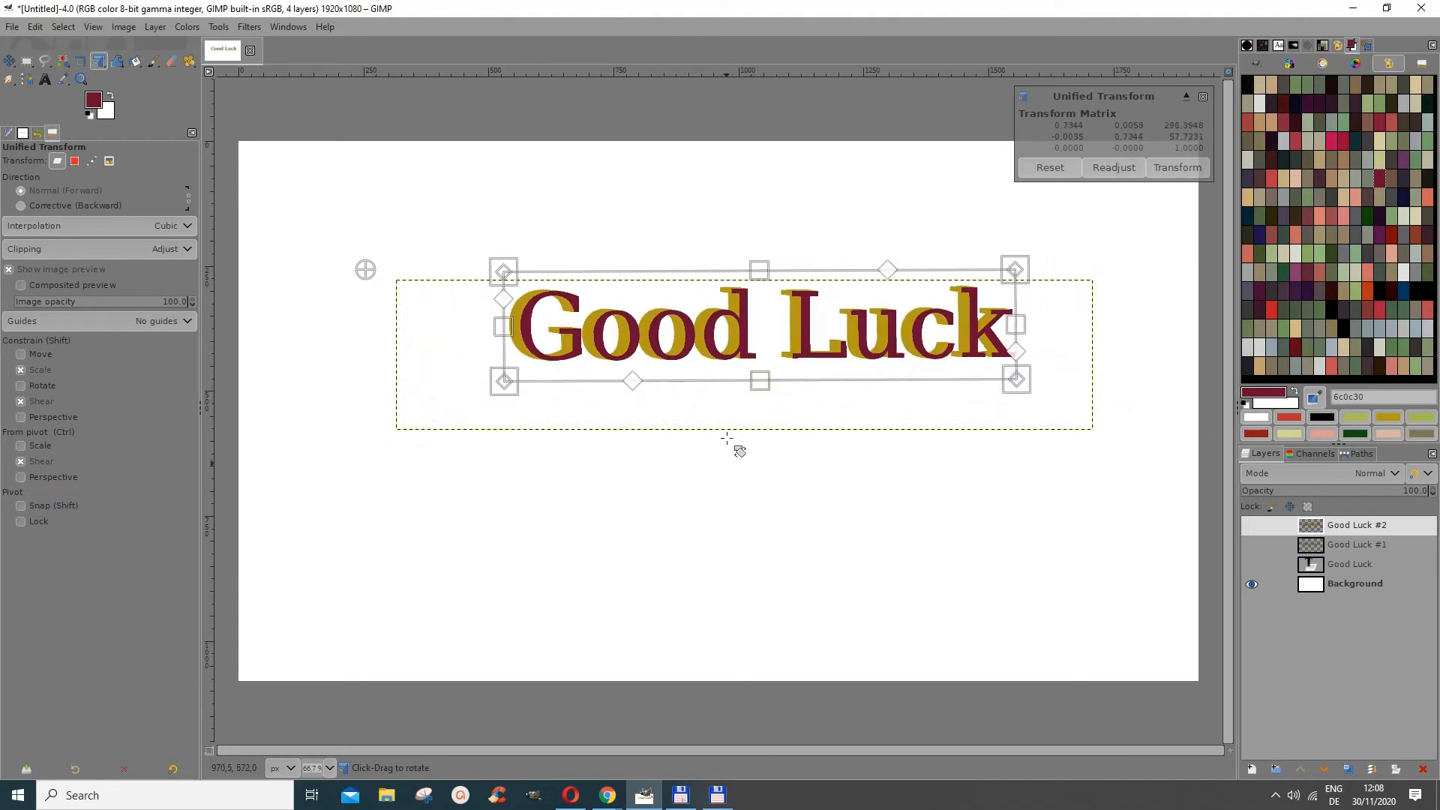
pyautogui.moveTo(1124, 390); pyautogui.dragTo(612, 318)
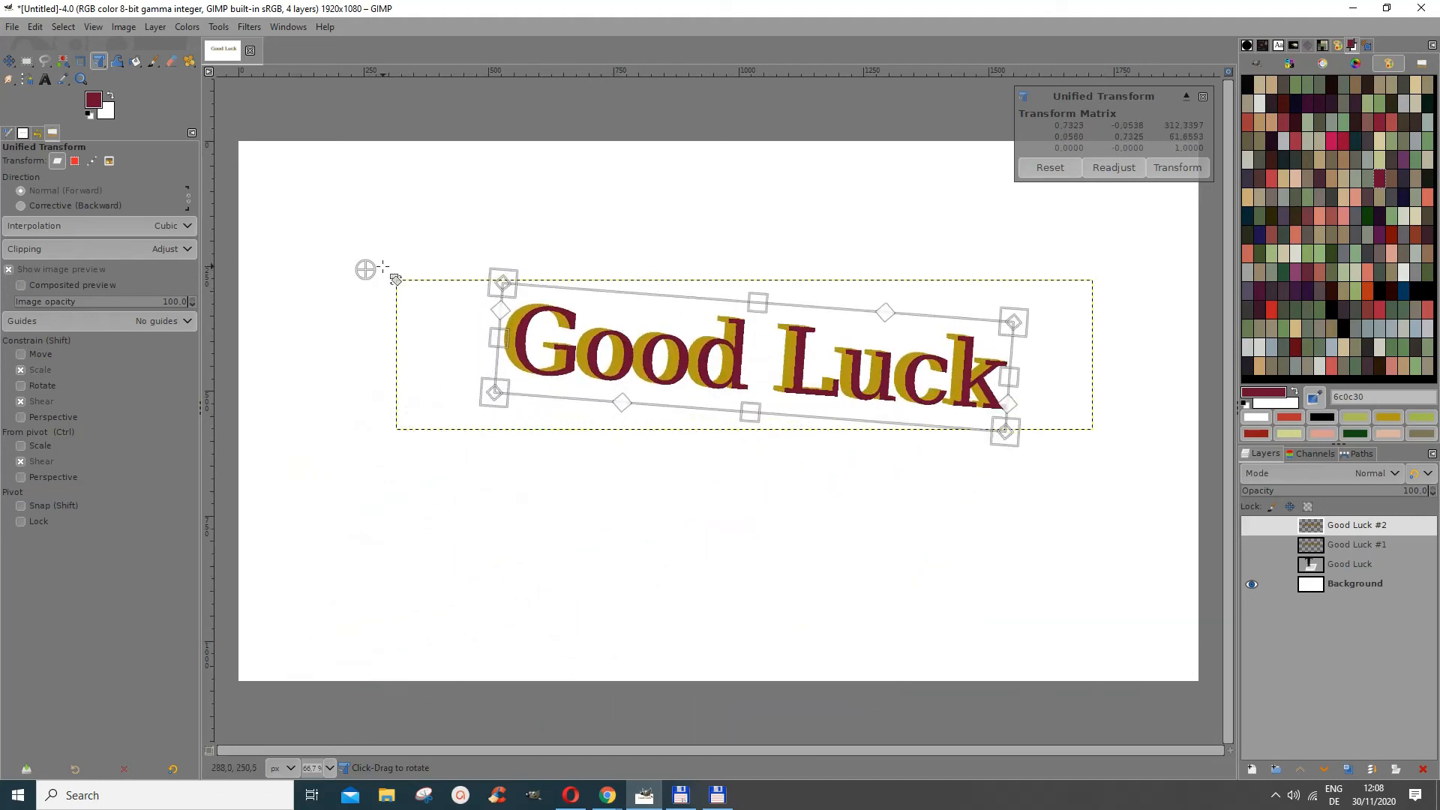
pyautogui.moveTo(368, 271); pyautogui.dragTo(322, 153)
pyautogui.moveTo(1141, 338); pyautogui.dragTo(331, 610)
pyautogui.moveTo(270, 497); pyautogui.dragTo(437, 304)
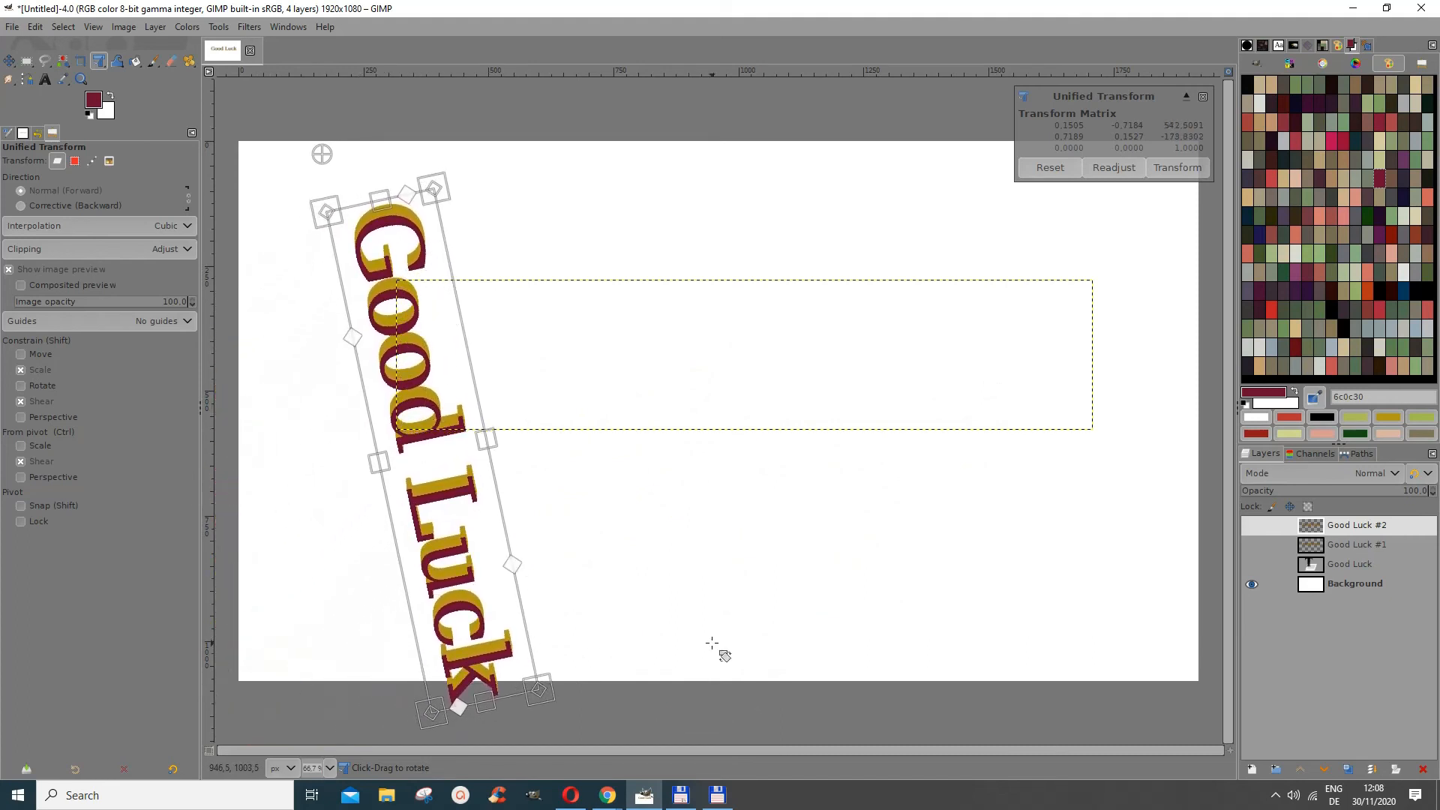
# Rotate the text around the outside pivot until it runs almost straight down, and shrink it to a scale of about 0.60.
pyautogui.moveTo(725, 657); pyautogui.dragTo(622, 698)
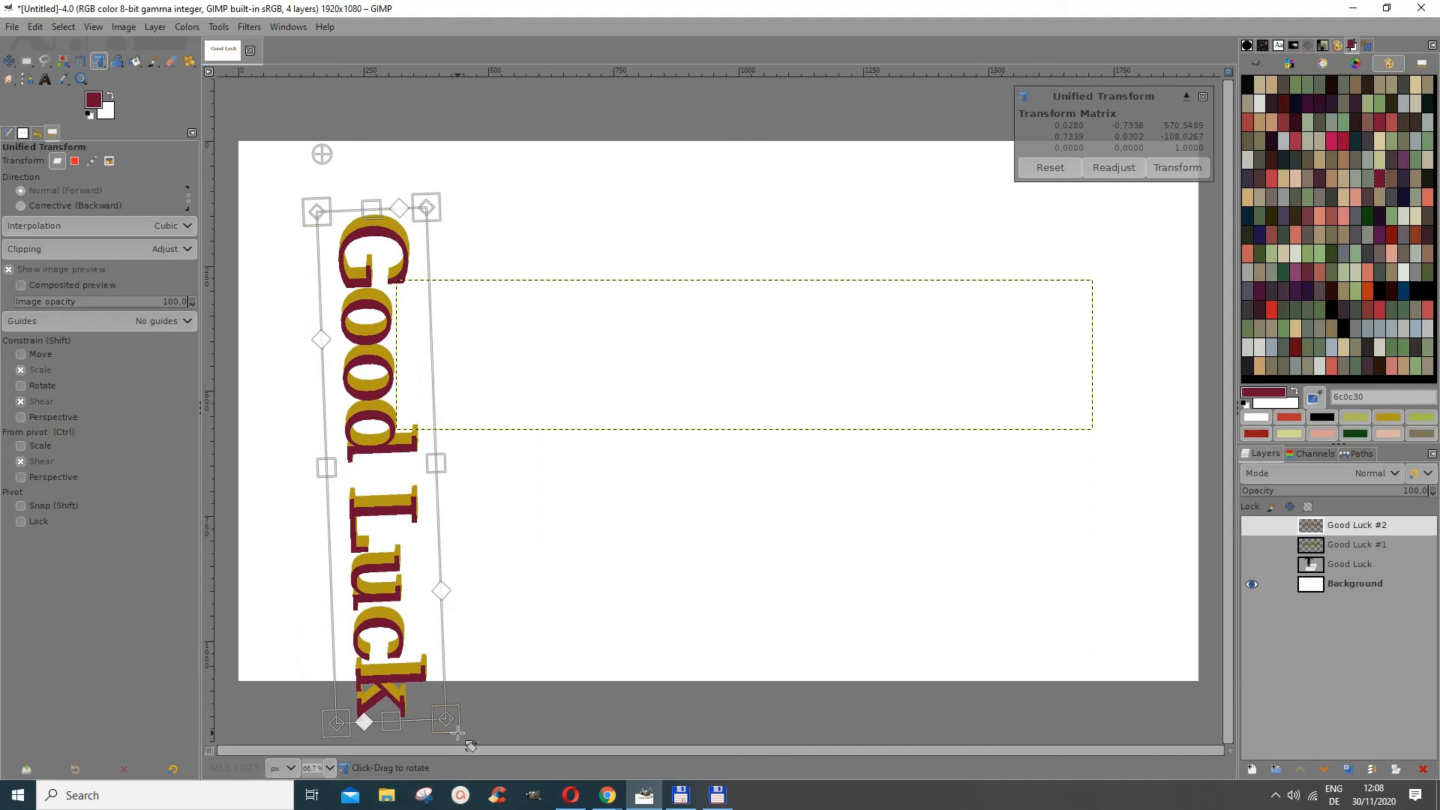
pyautogui.moveTo(458, 734); pyautogui.dragTo(448, 732)
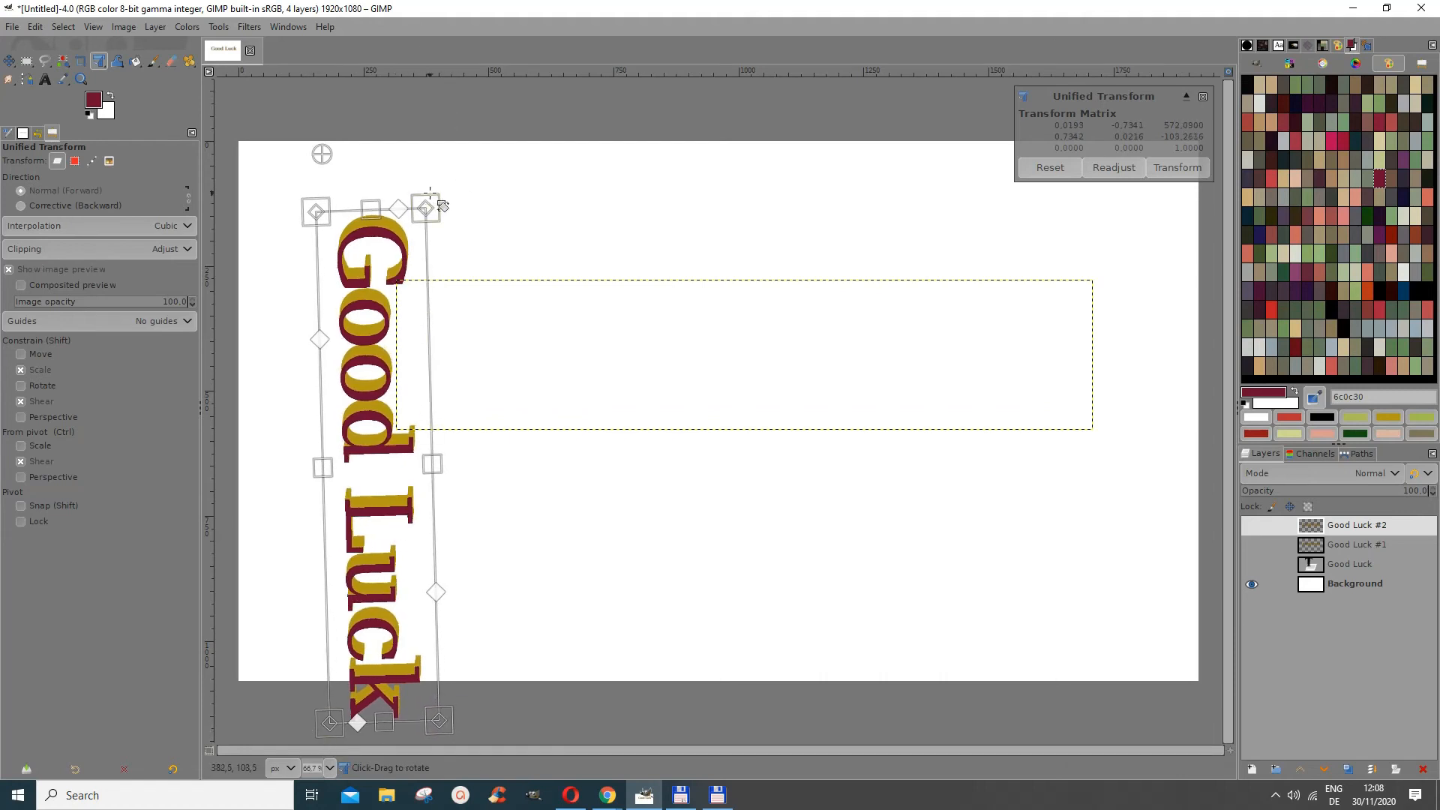
pyautogui.moveTo(427, 204); pyautogui.dragTo(427, 300)
# Position and straighten the vertical text along the canvas's left edge, and apply the transform with the Good Luck #1 layer shown.
pyautogui.moveTo(368, 375); pyautogui.dragTo(320, 268)
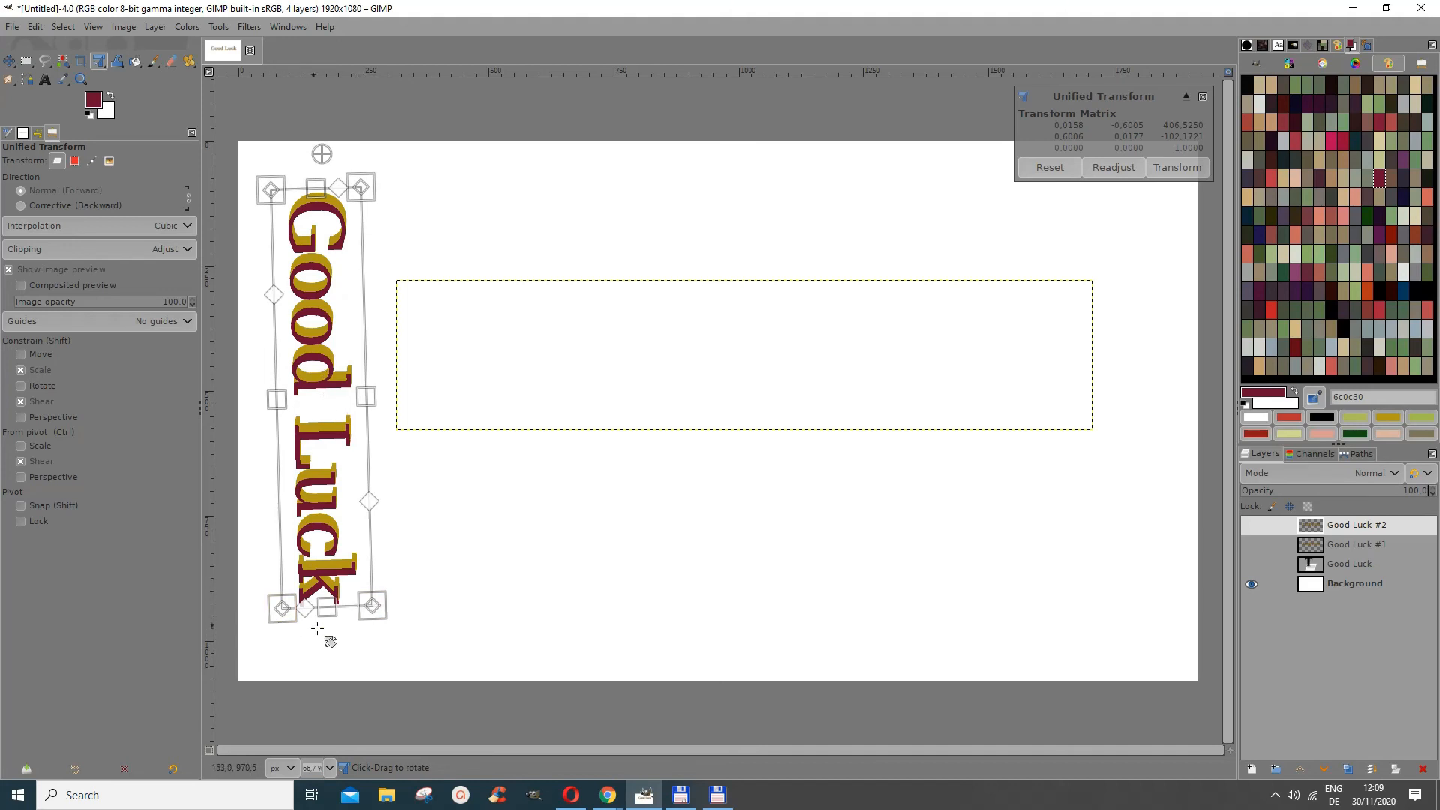
pyautogui.moveTo(444, 566)
pyautogui.mouseDown()
pyautogui.moveTo(427, 562)
pyautogui.moveTo(447, 573)
pyautogui.mouseUp()
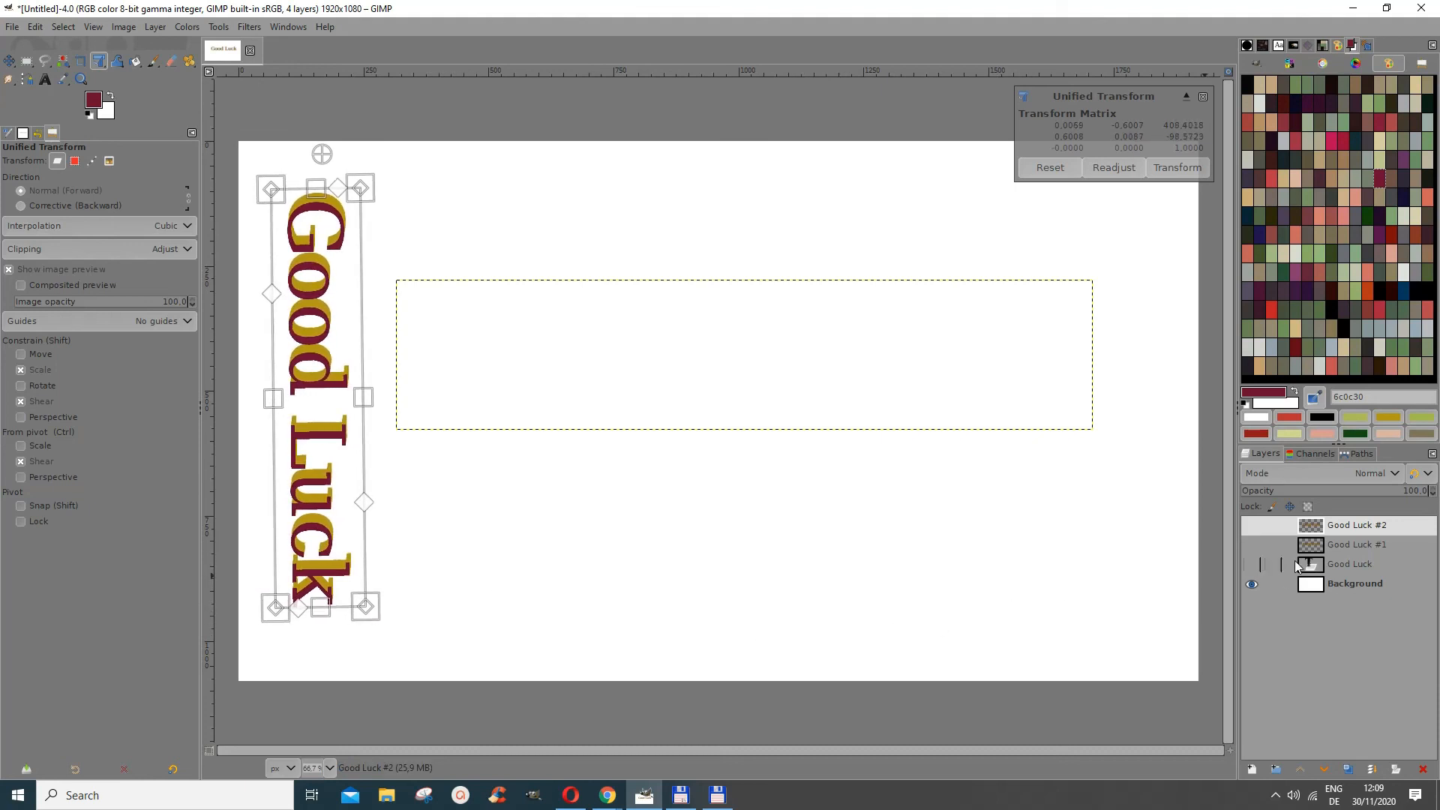
pyautogui.click(1252, 545)
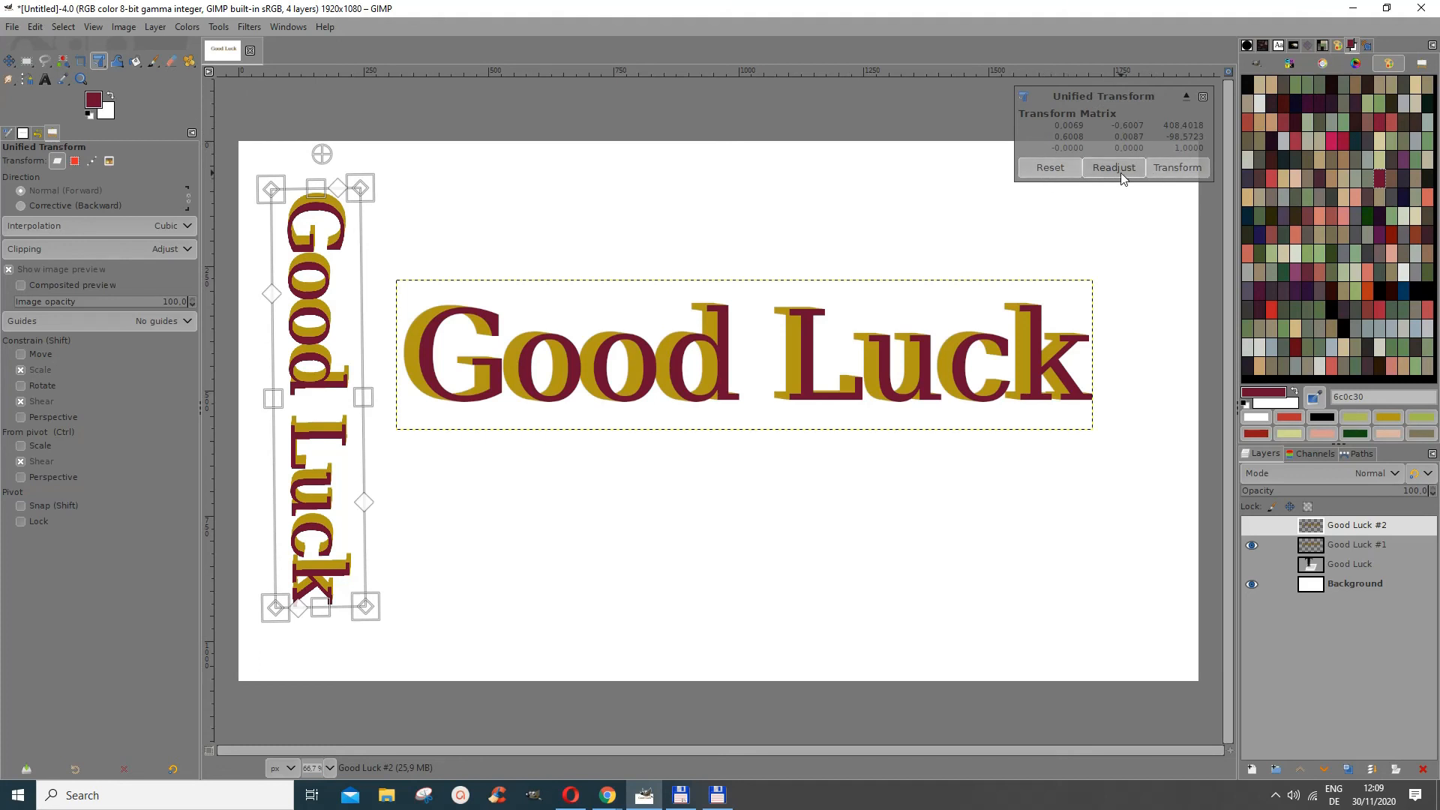
pyautogui.click(1172, 170)
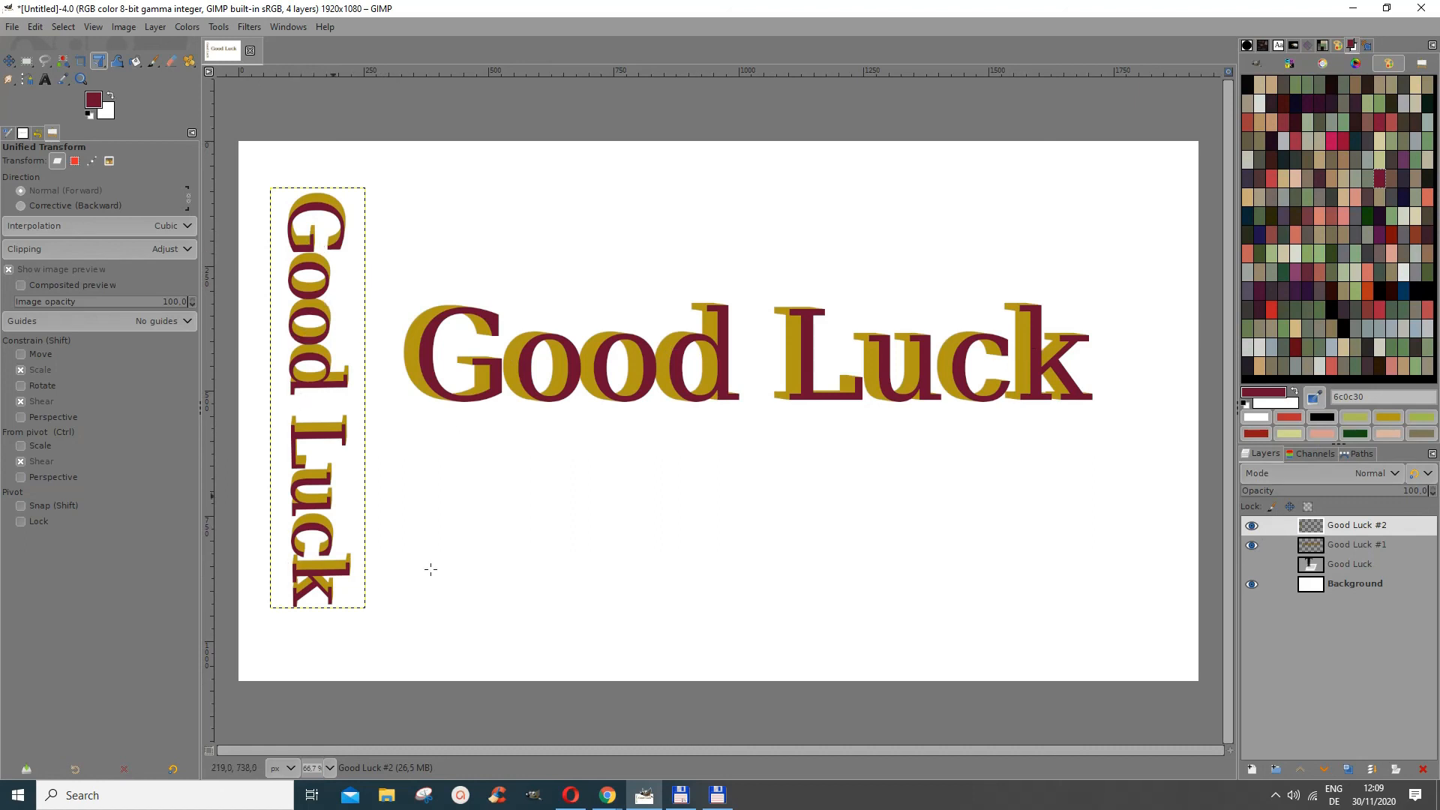
# Apply another Unified Transform to the vertical text, moving it about 40 px right and 20 px down and rotating it slightly clockwise.
pyautogui.click(849, 576)
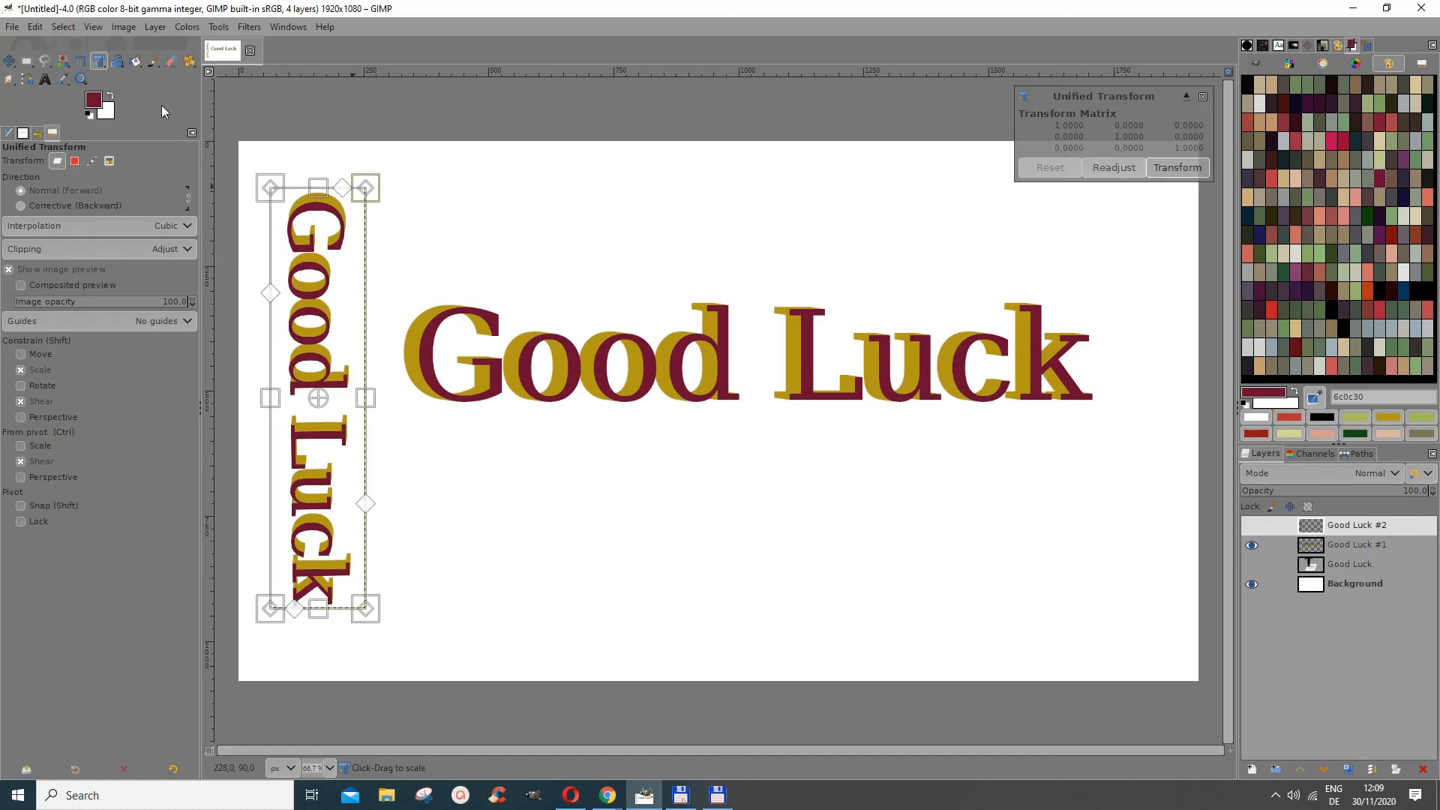
pyautogui.click(1170, 167)
pyautogui.moveTo(330, 294); pyautogui.dragTo(352, 304)
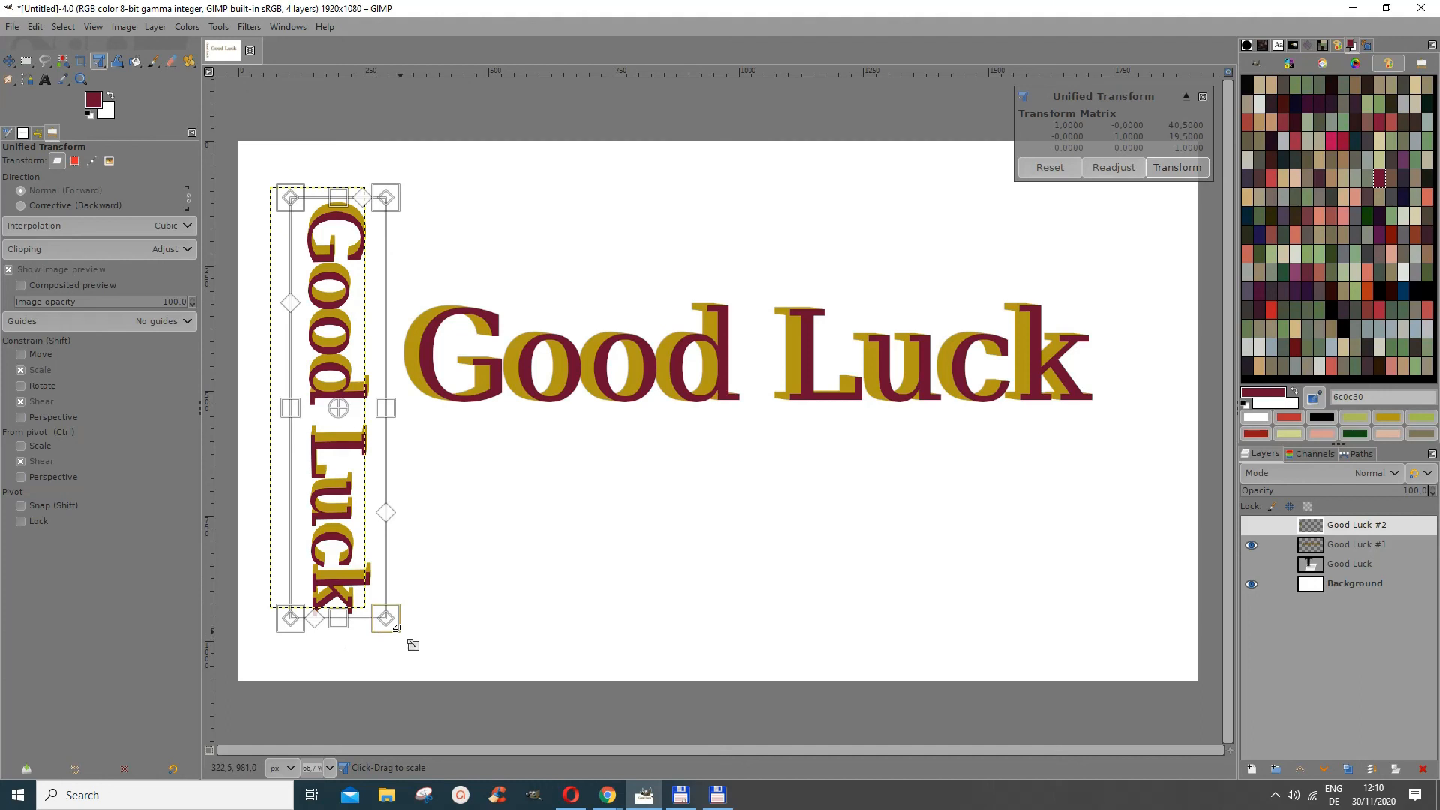
pyautogui.moveTo(445, 651); pyautogui.dragTo(443, 654)
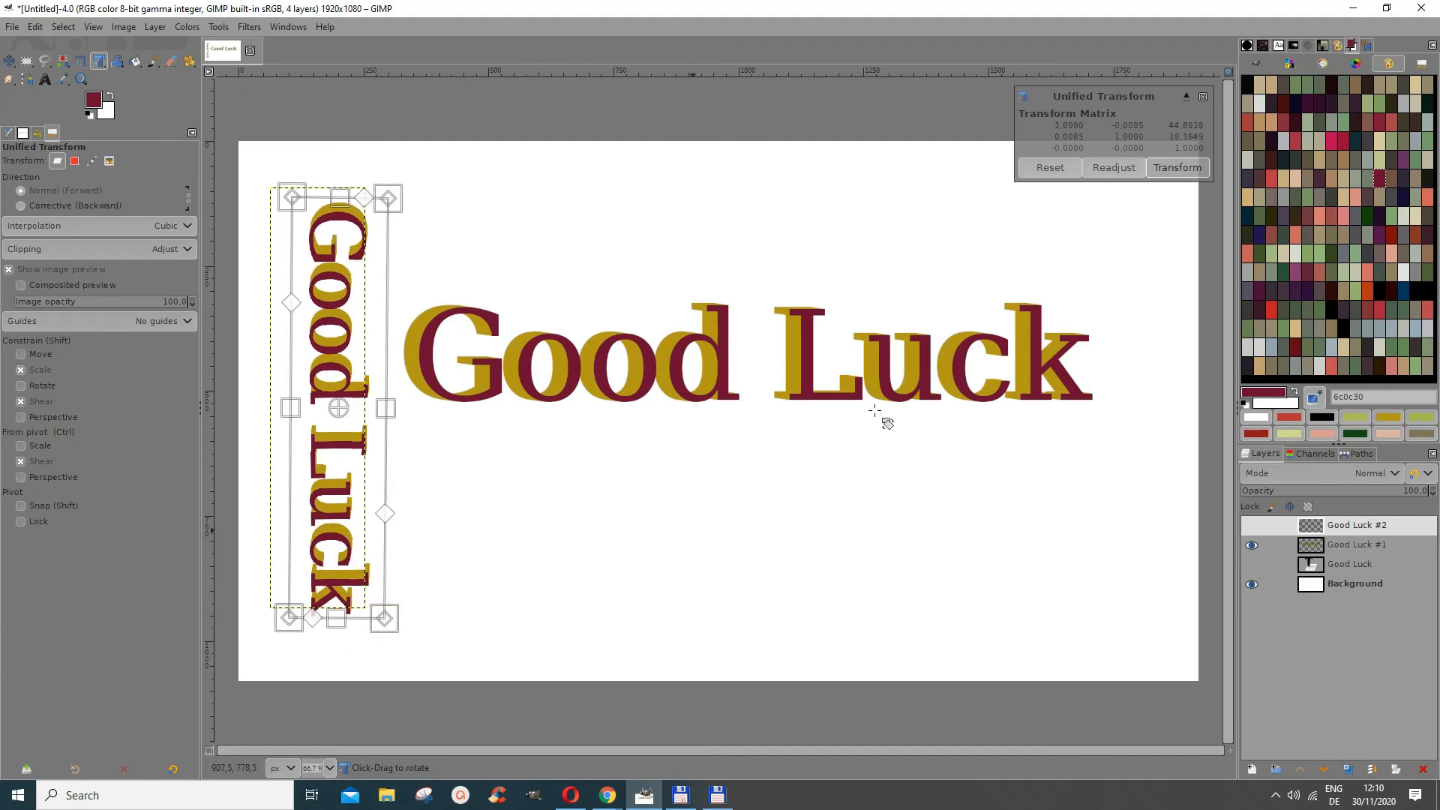
pyautogui.click(1178, 167)
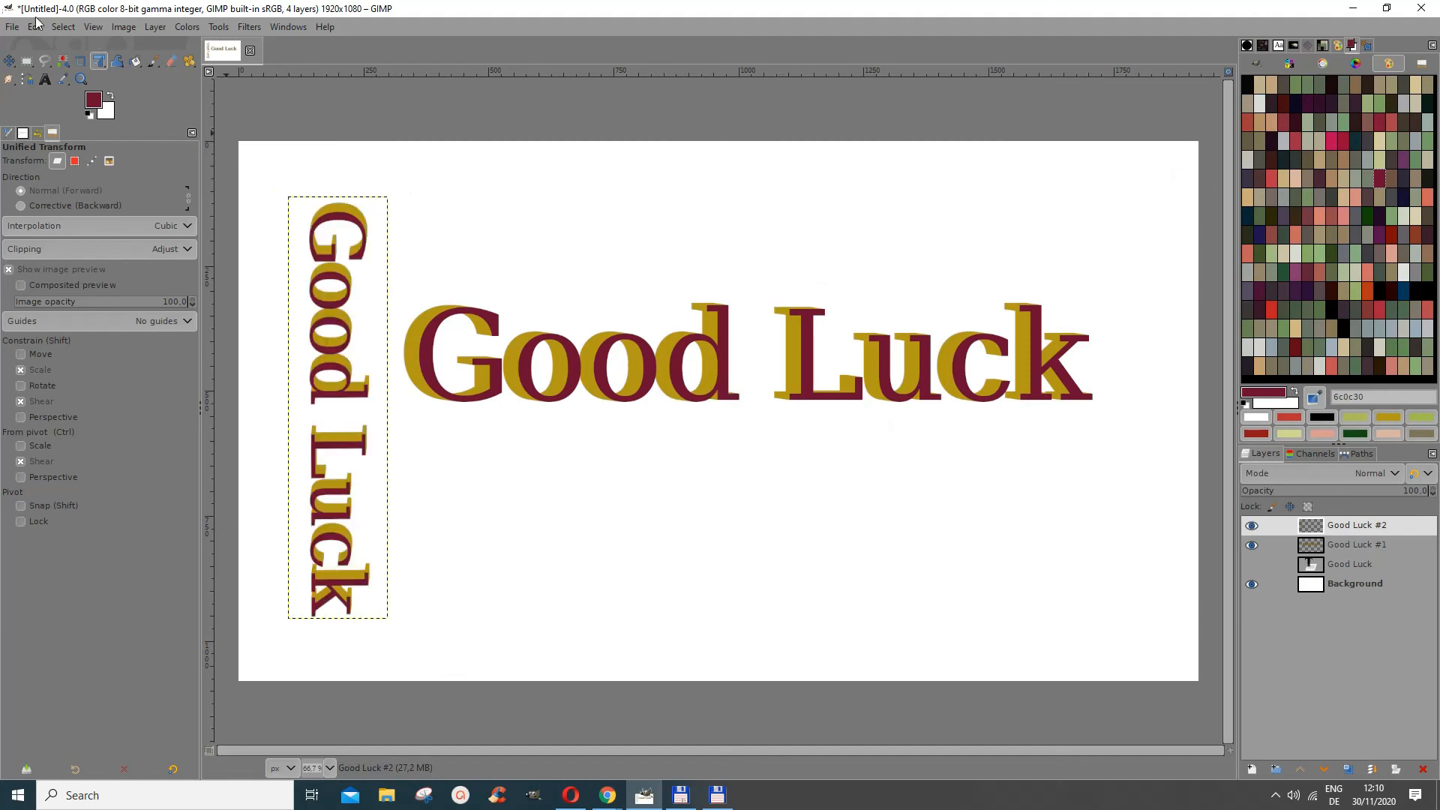
# Switch to the Move tool and make the Background layer active.
pyautogui.click(57, 28)
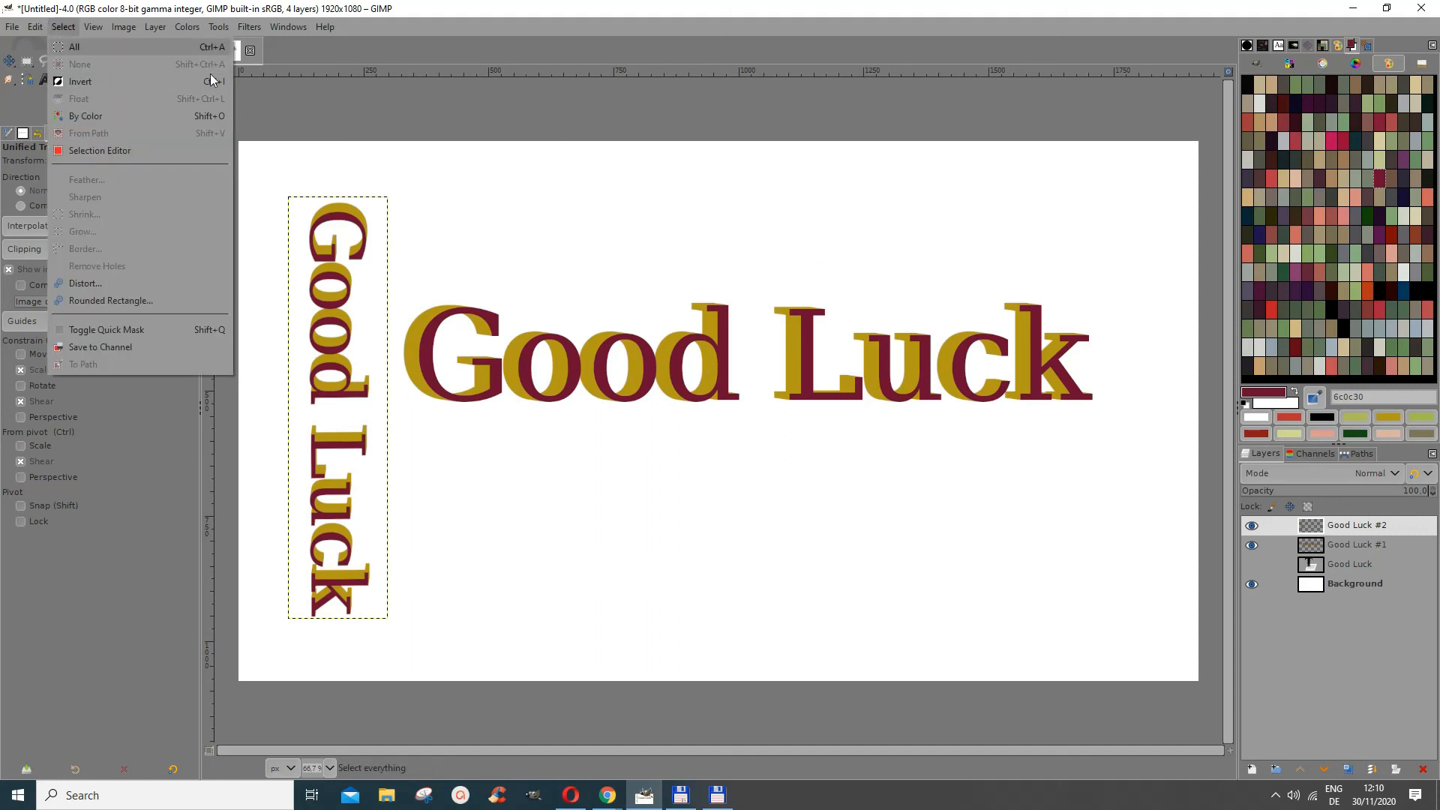
pyautogui.click(312, 103)
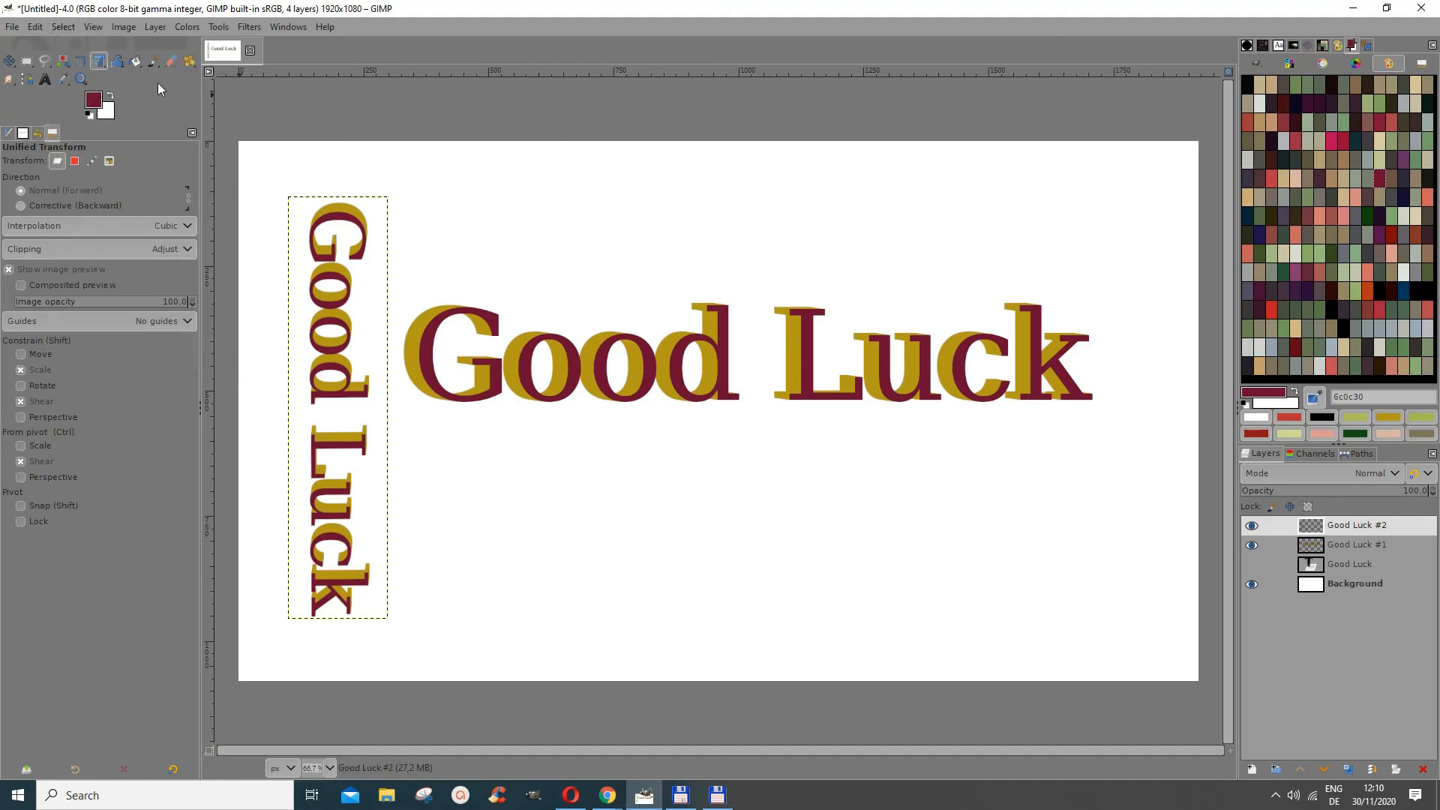
pyautogui.click(9, 60)
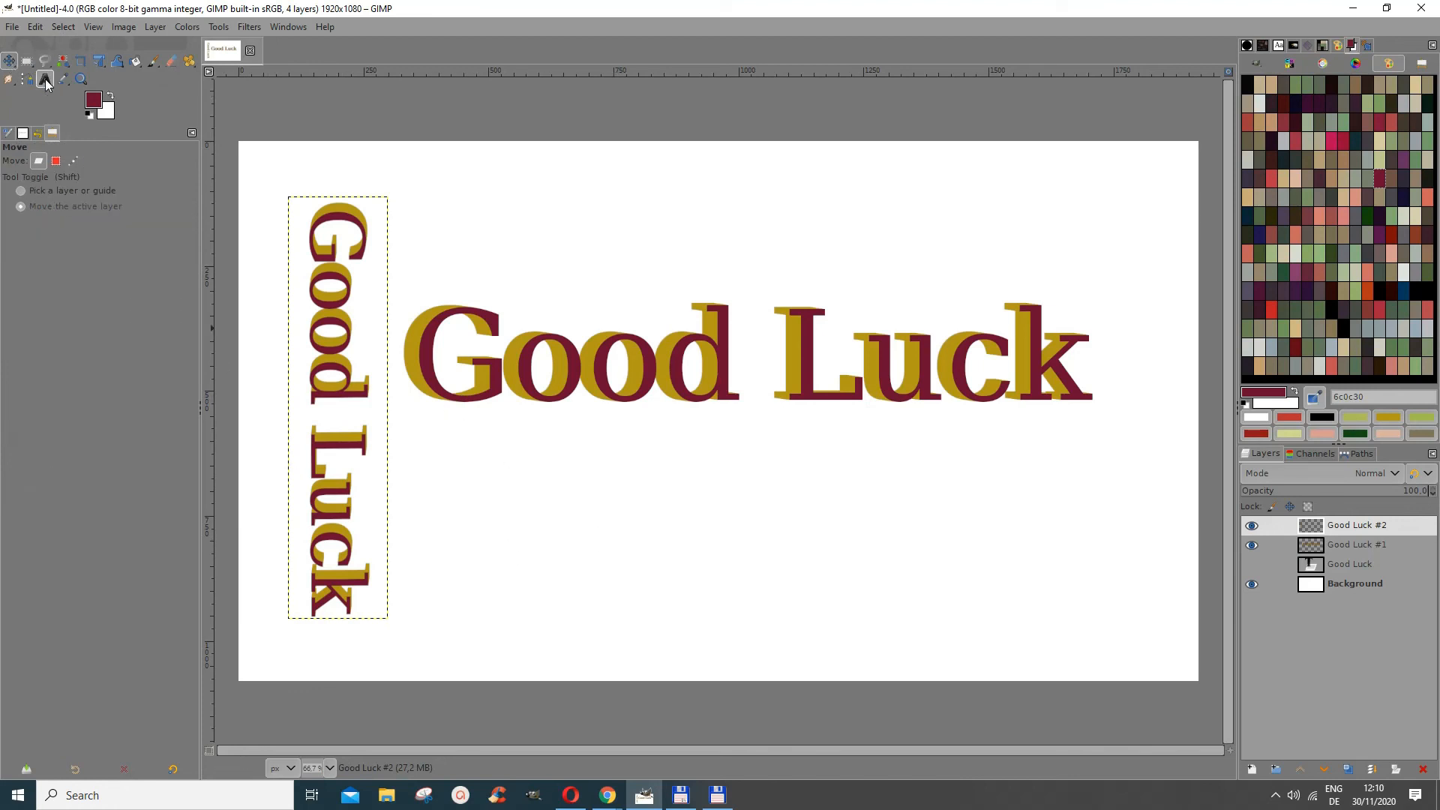
pyautogui.click(1312, 571)
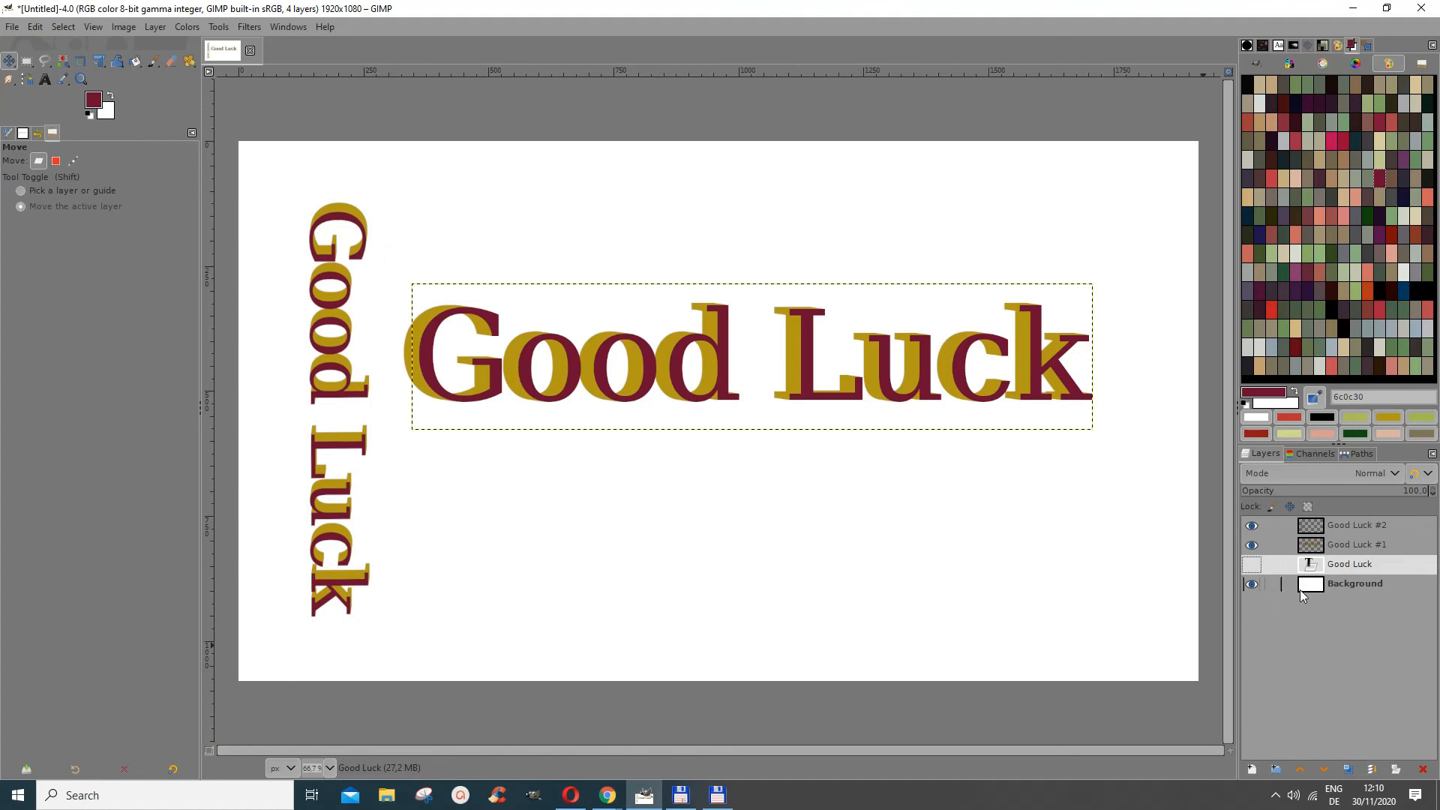
pyautogui.click(1302, 592)
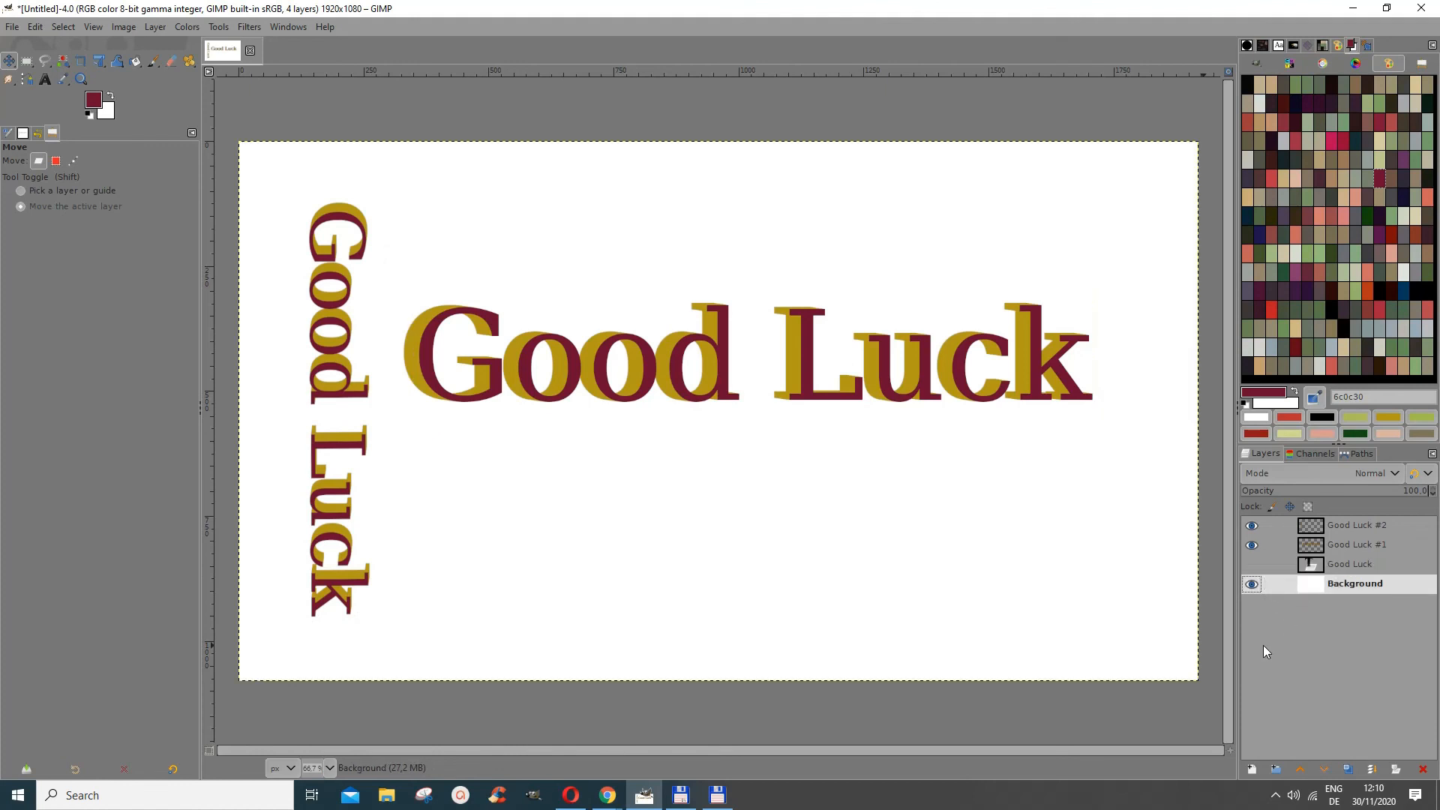